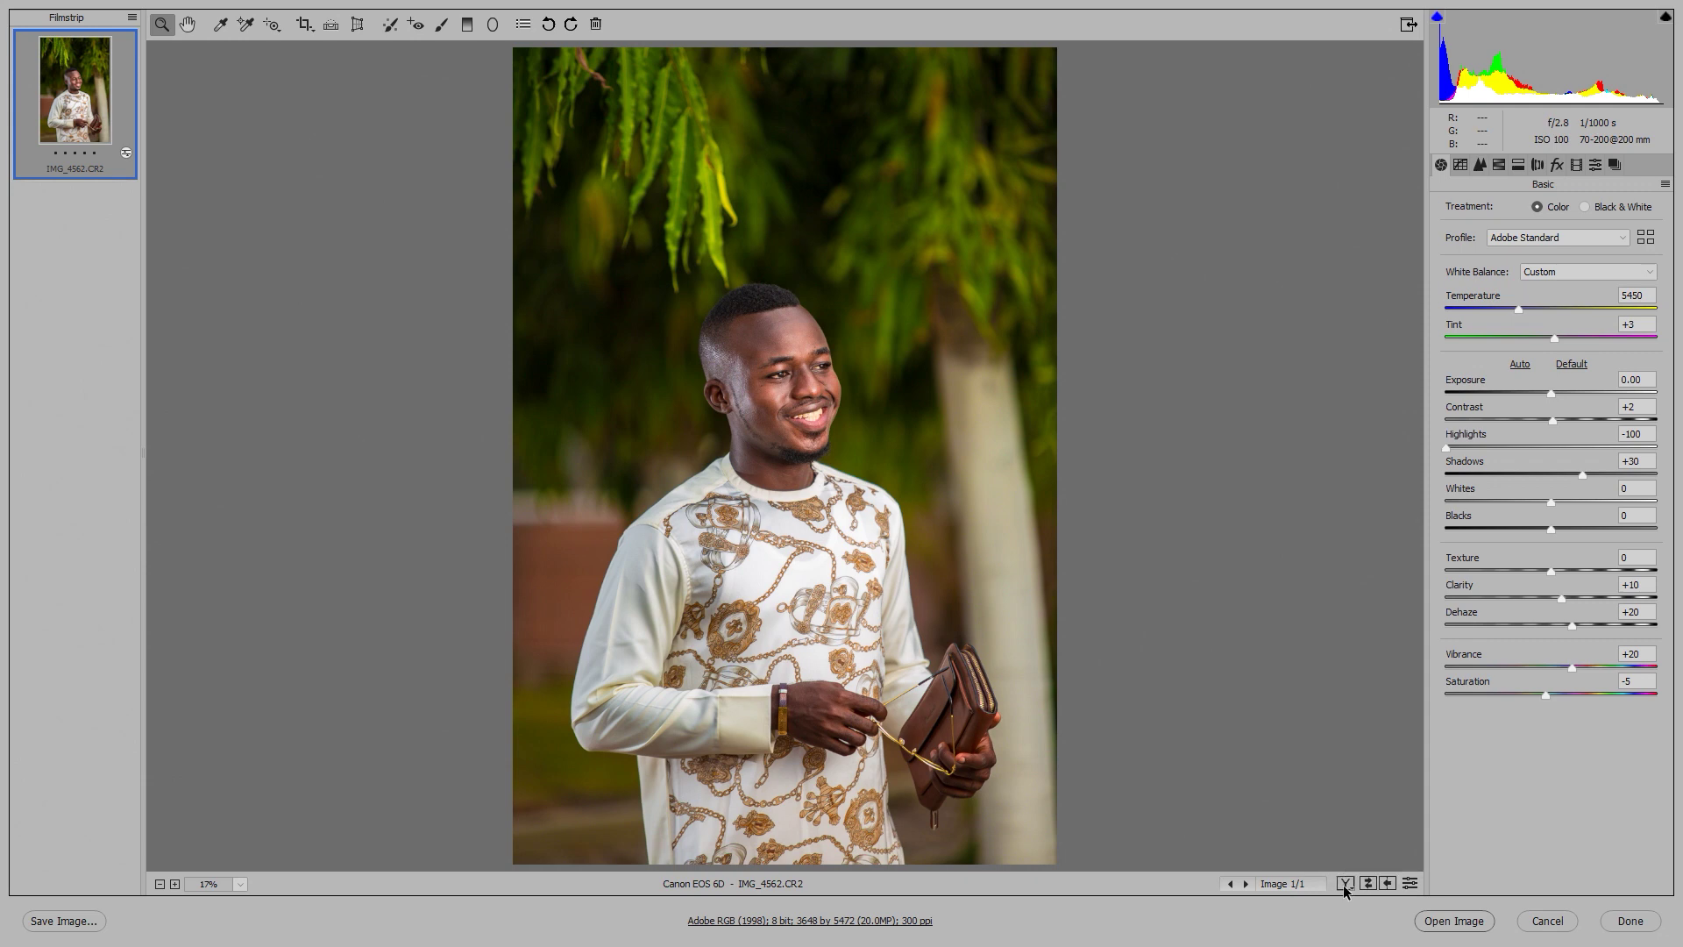
# Compare the raw photo before and after its adjustments, open it in Photoshop and duplicate the Background layer.
pyautogui.click(1345, 883)
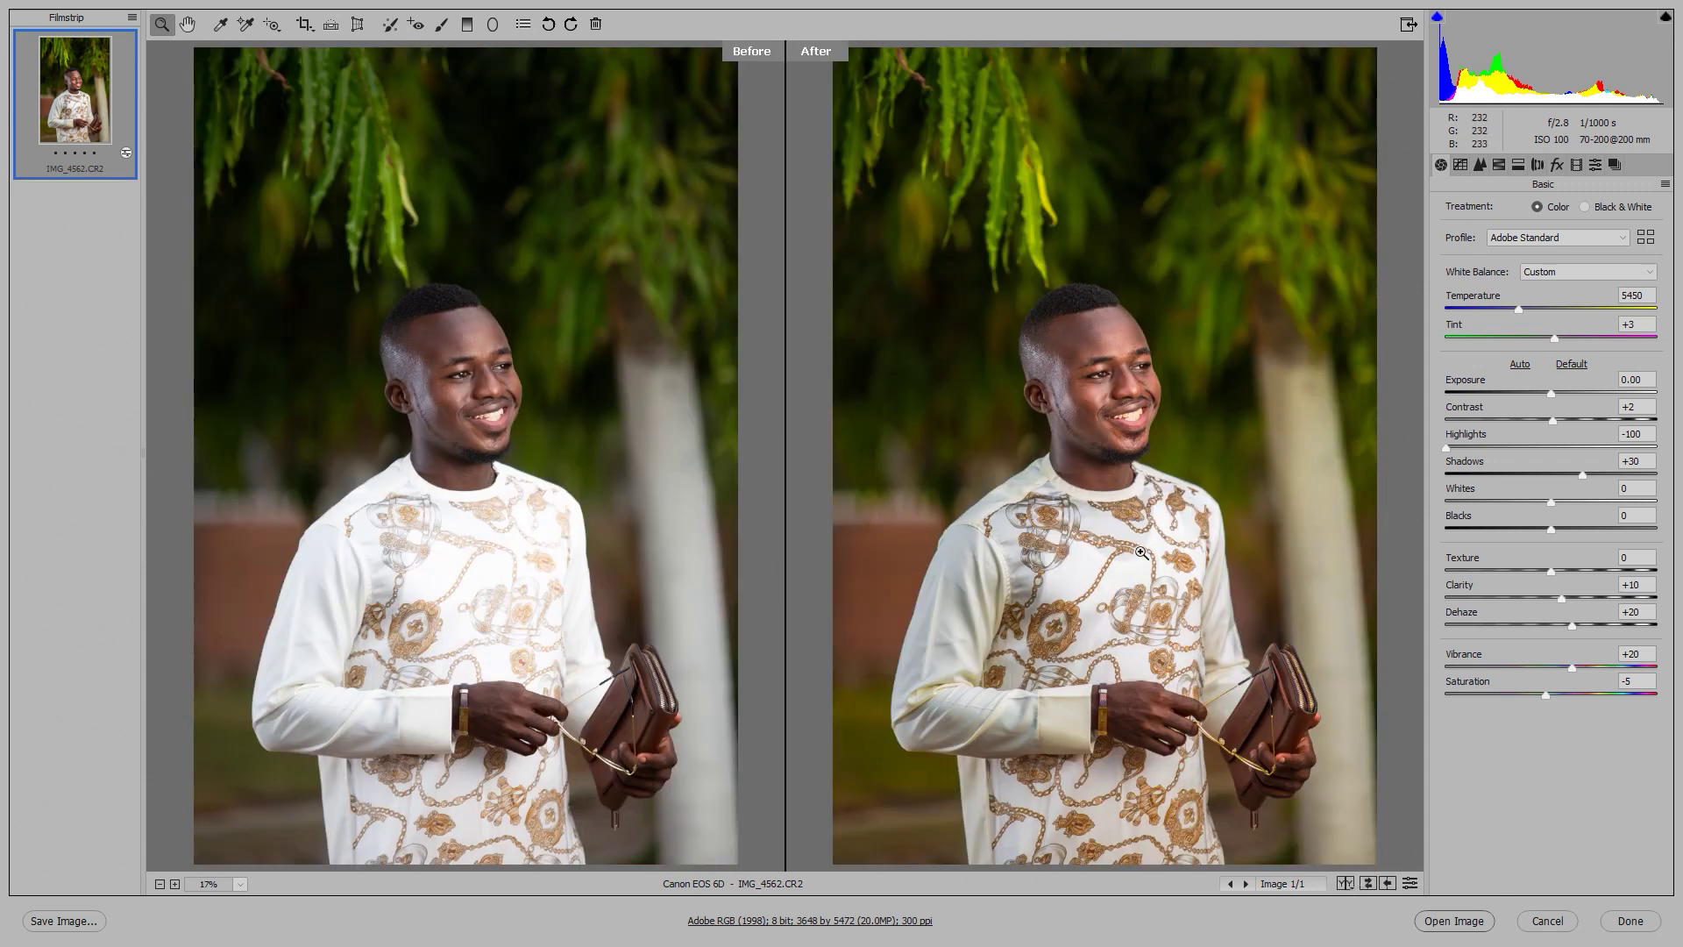
pyautogui.click(1452, 920)
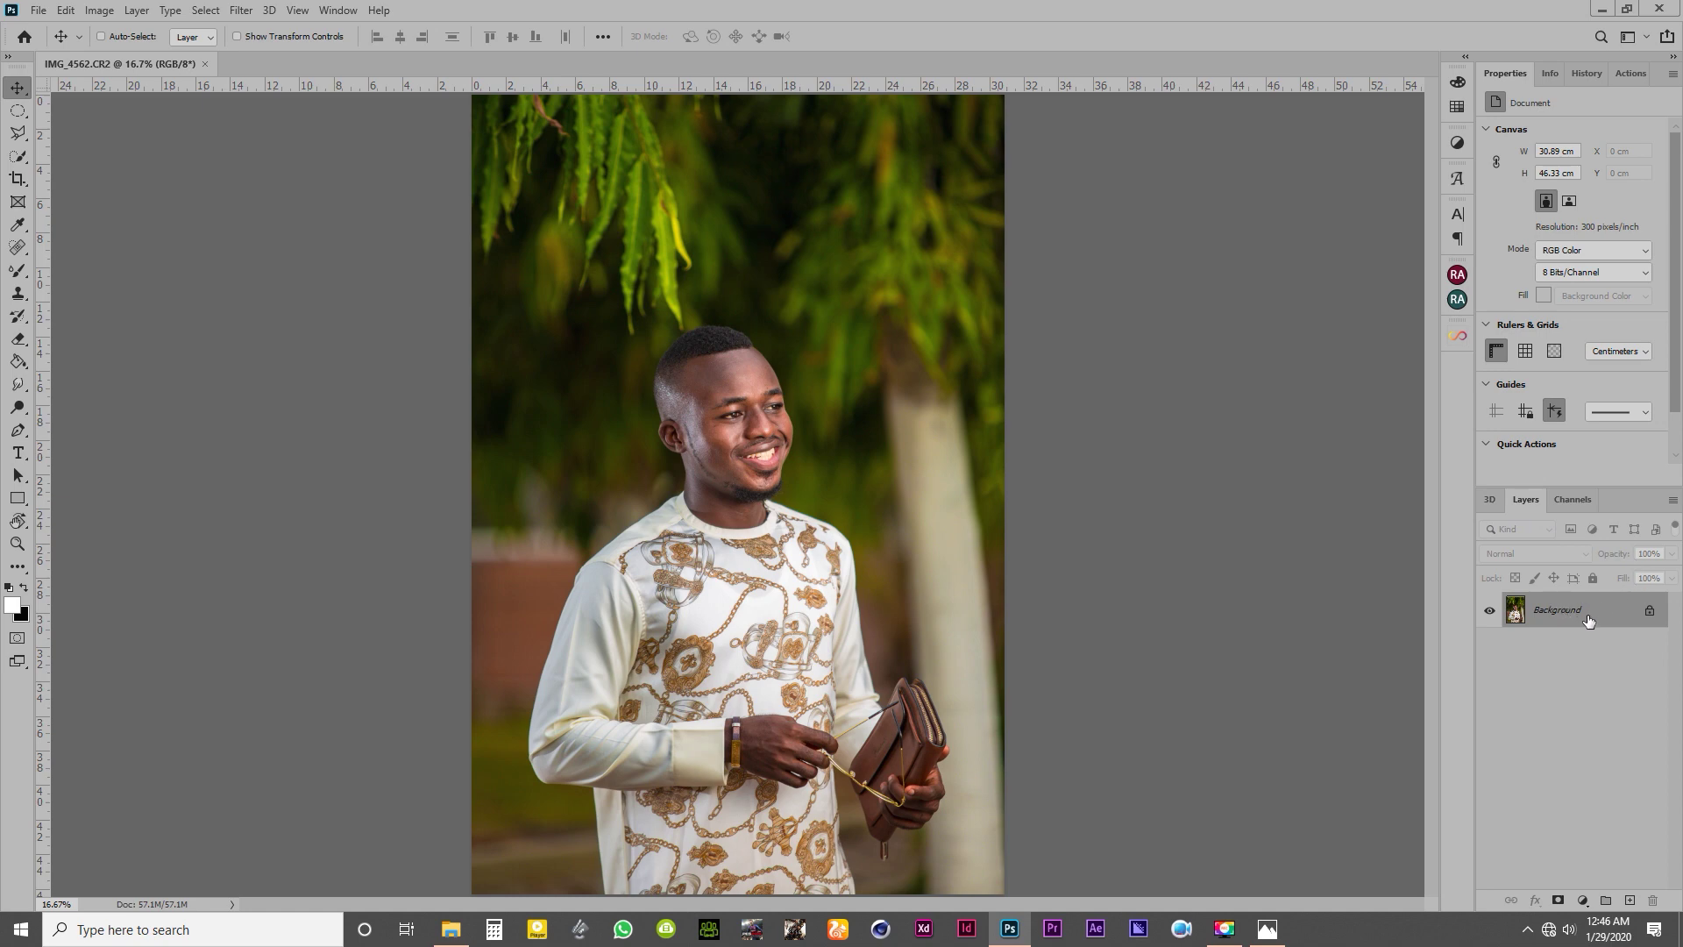
pyautogui.moveTo(1587, 620); pyautogui.dragTo(1634, 906)
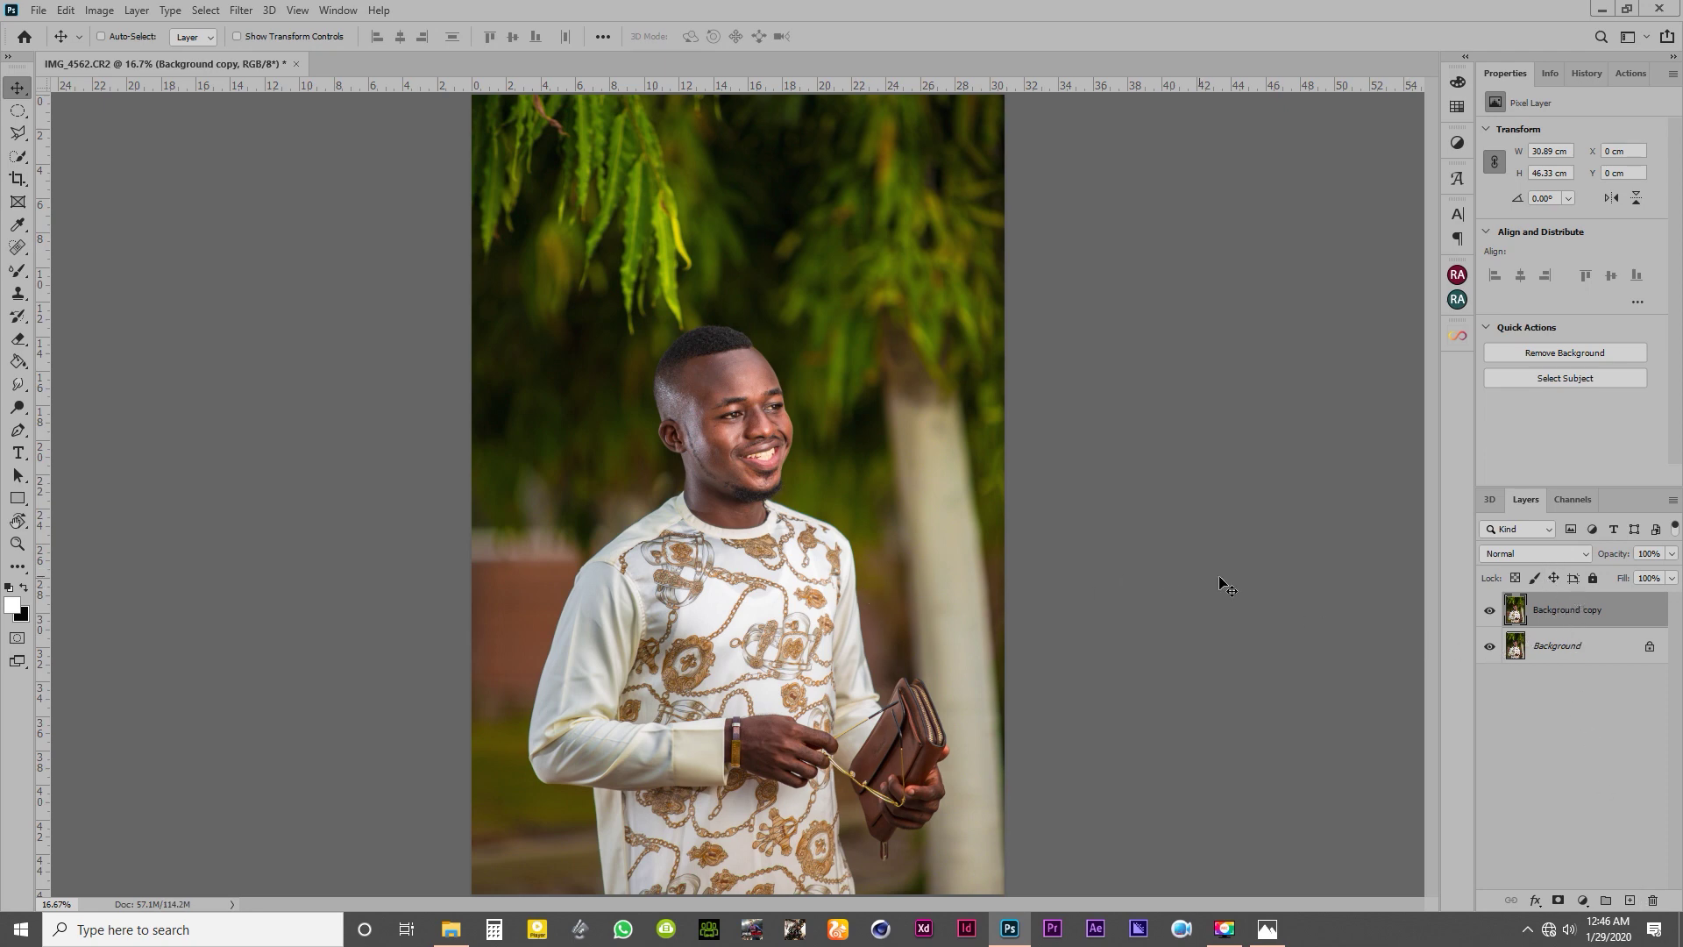
# Heal the small blemishes on the man's forehead, around the eyebrows and on the cheek with the Spot Healing Brush at size 20.
pyautogui.hotkey('ctrl', '=')
pyautogui.hotkey('ctrl', '=')
pyautogui.hotkey('ctrl', '=')
pyautogui.hotkey('ctrl', '=')
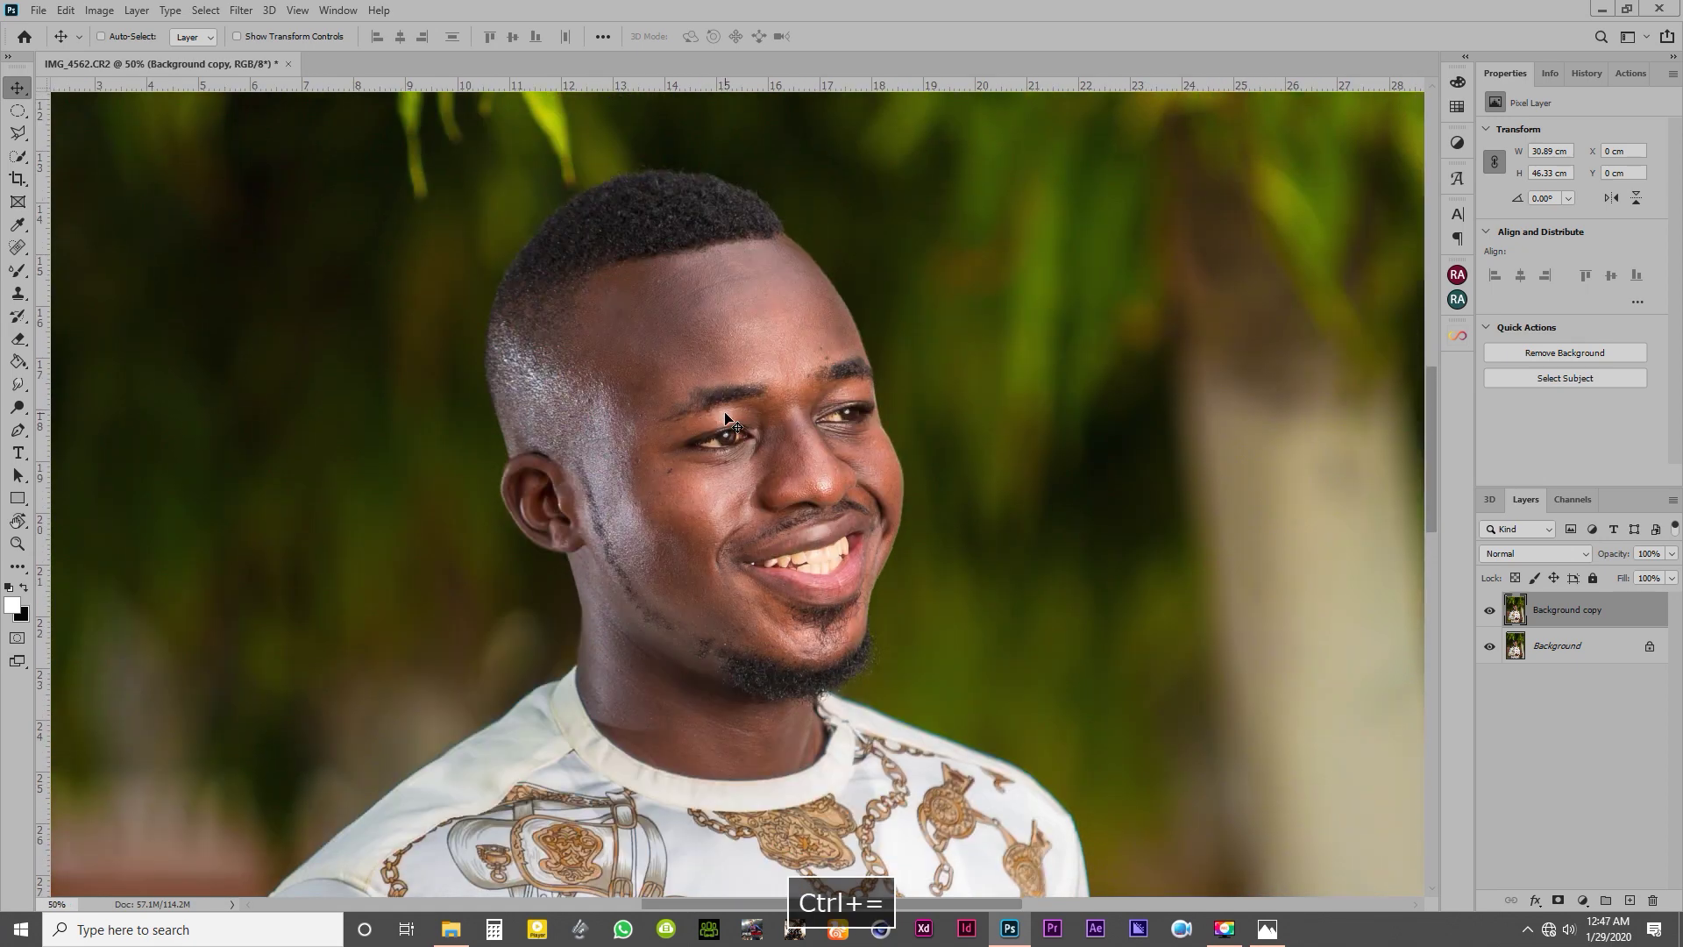
pyautogui.scroll(2, 728, 416)
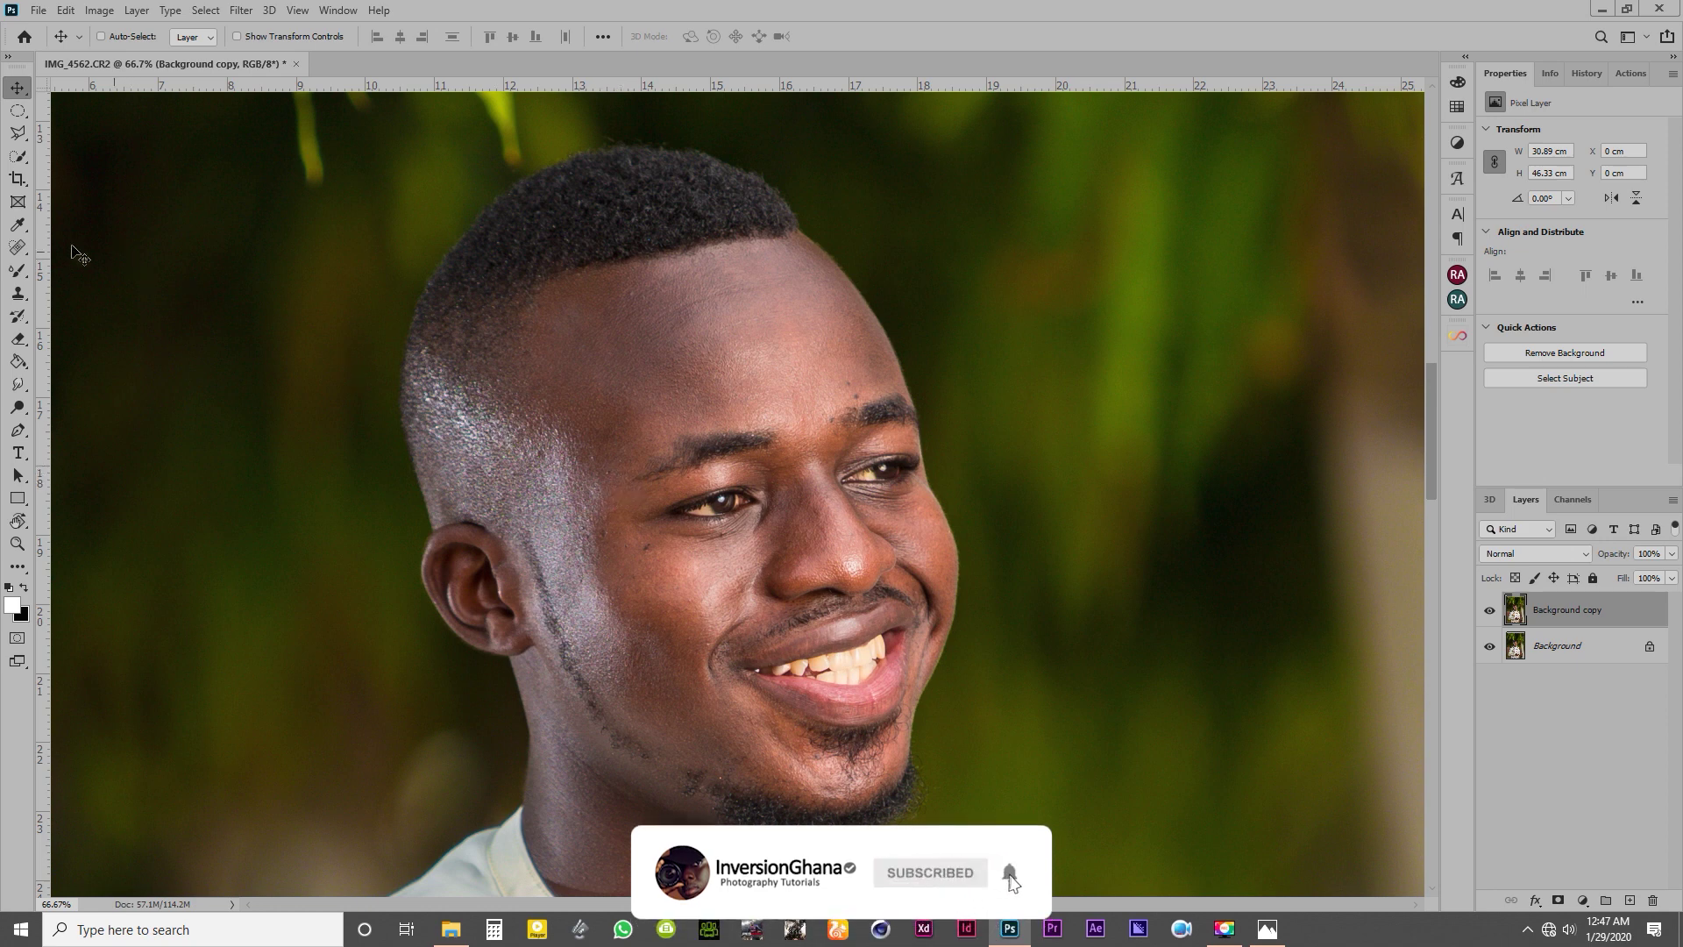
pyautogui.click(26, 249)
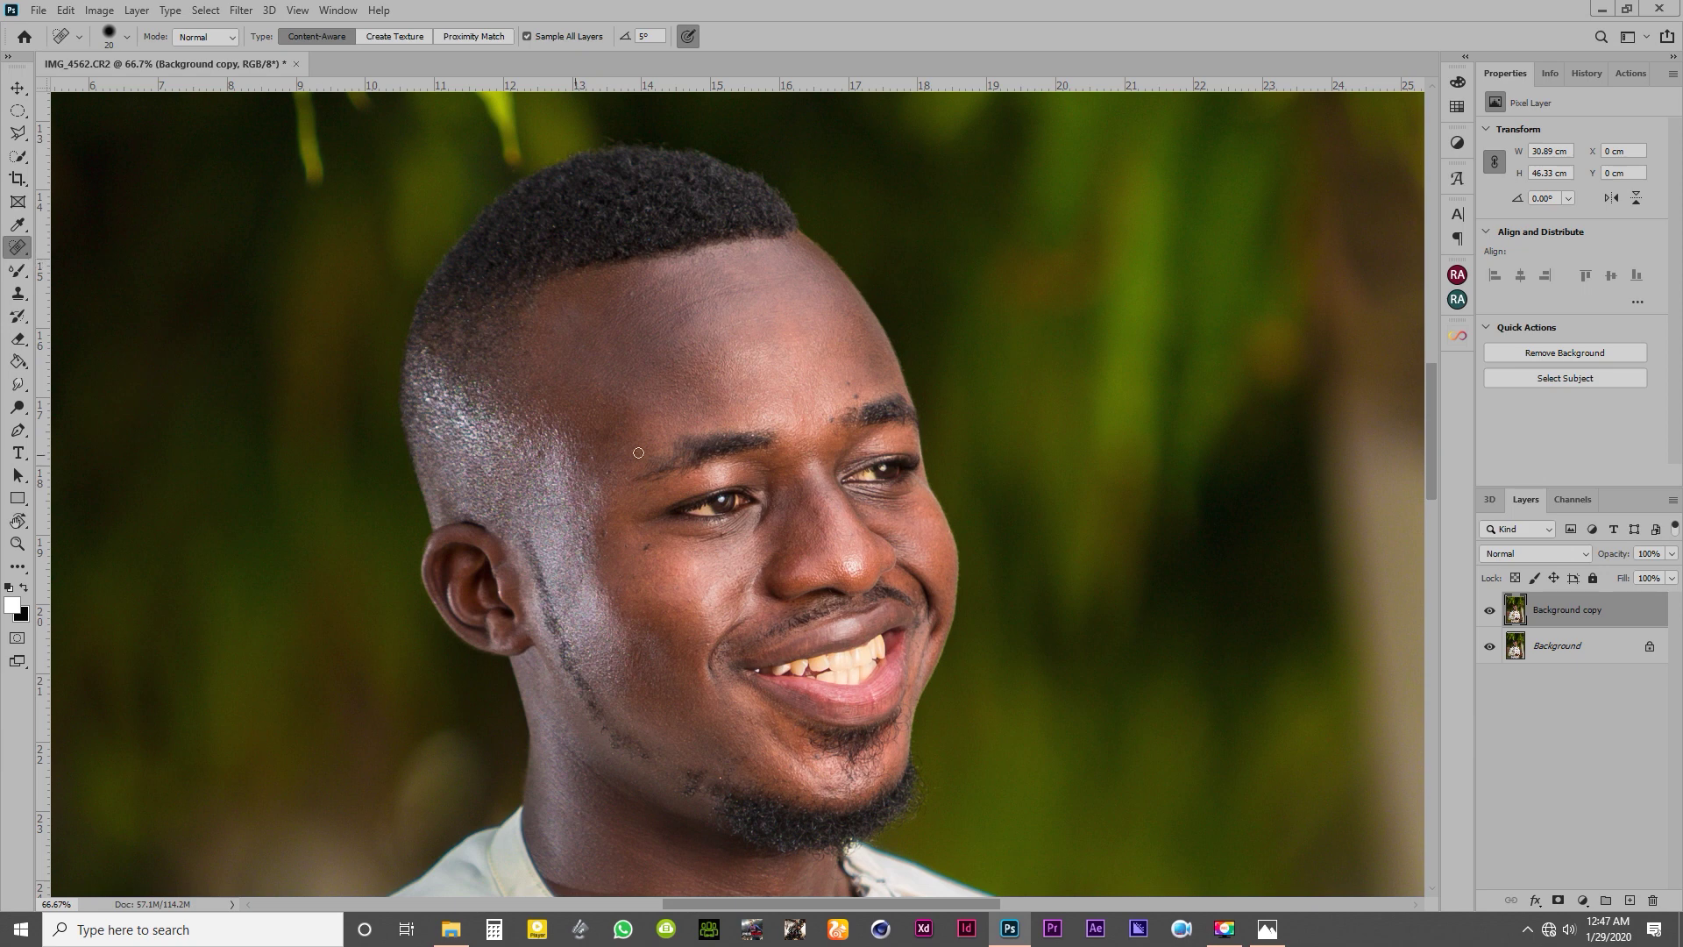
pyautogui.press(']')
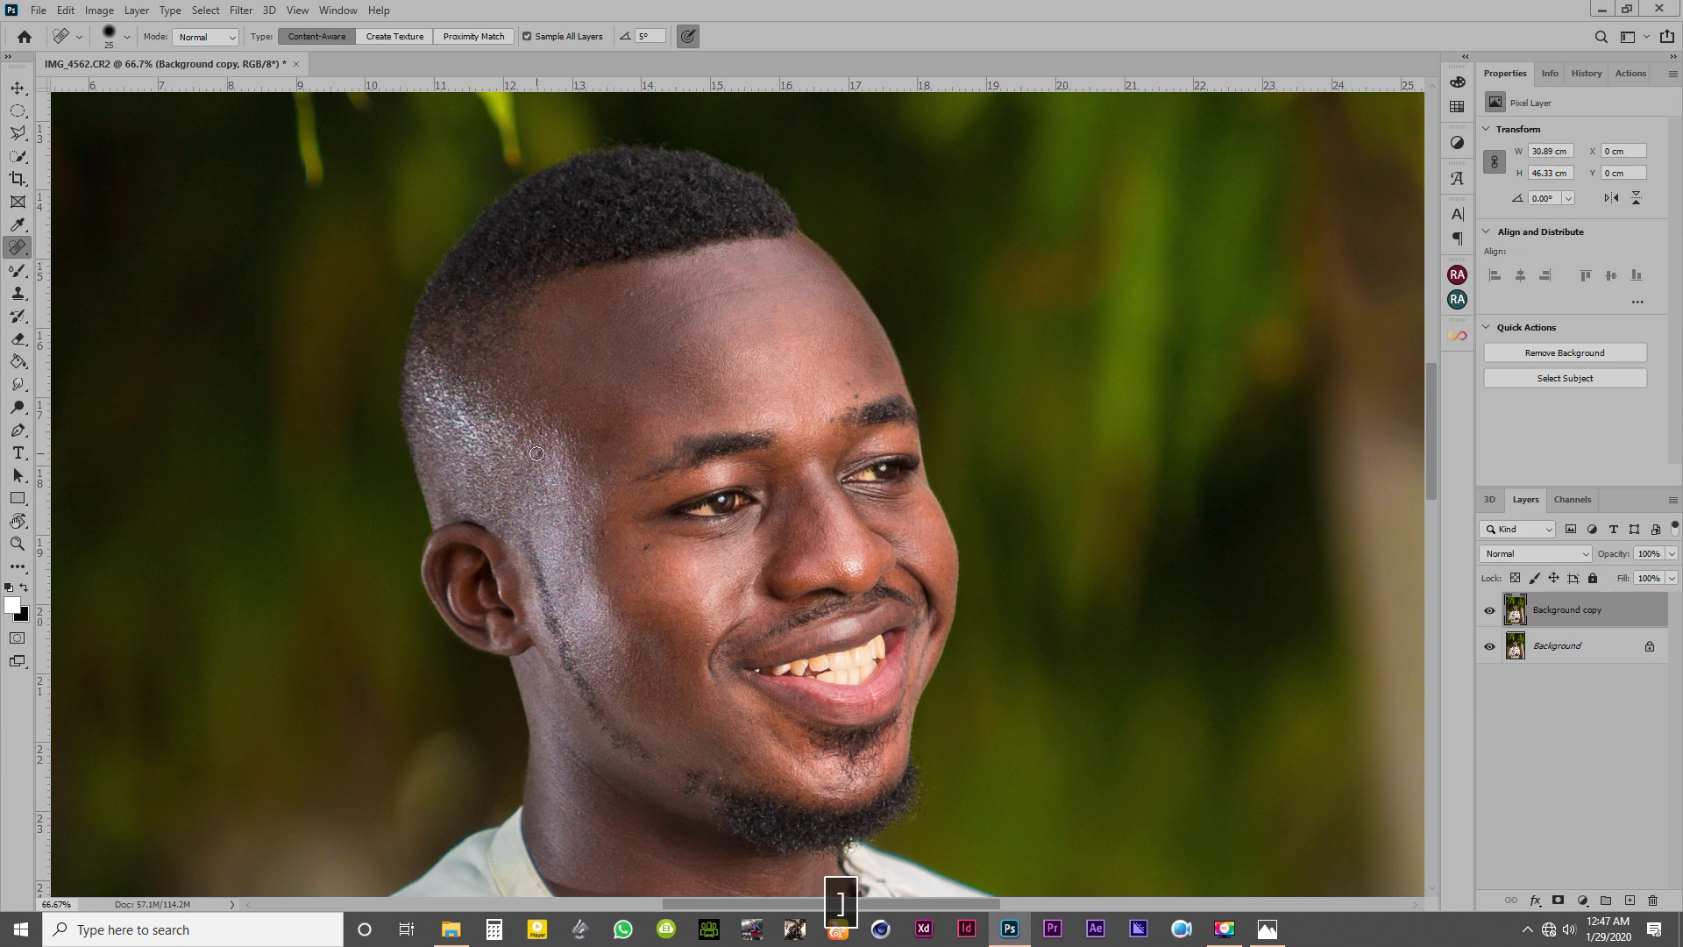
pyautogui.press('[')
pyautogui.click(634, 291)
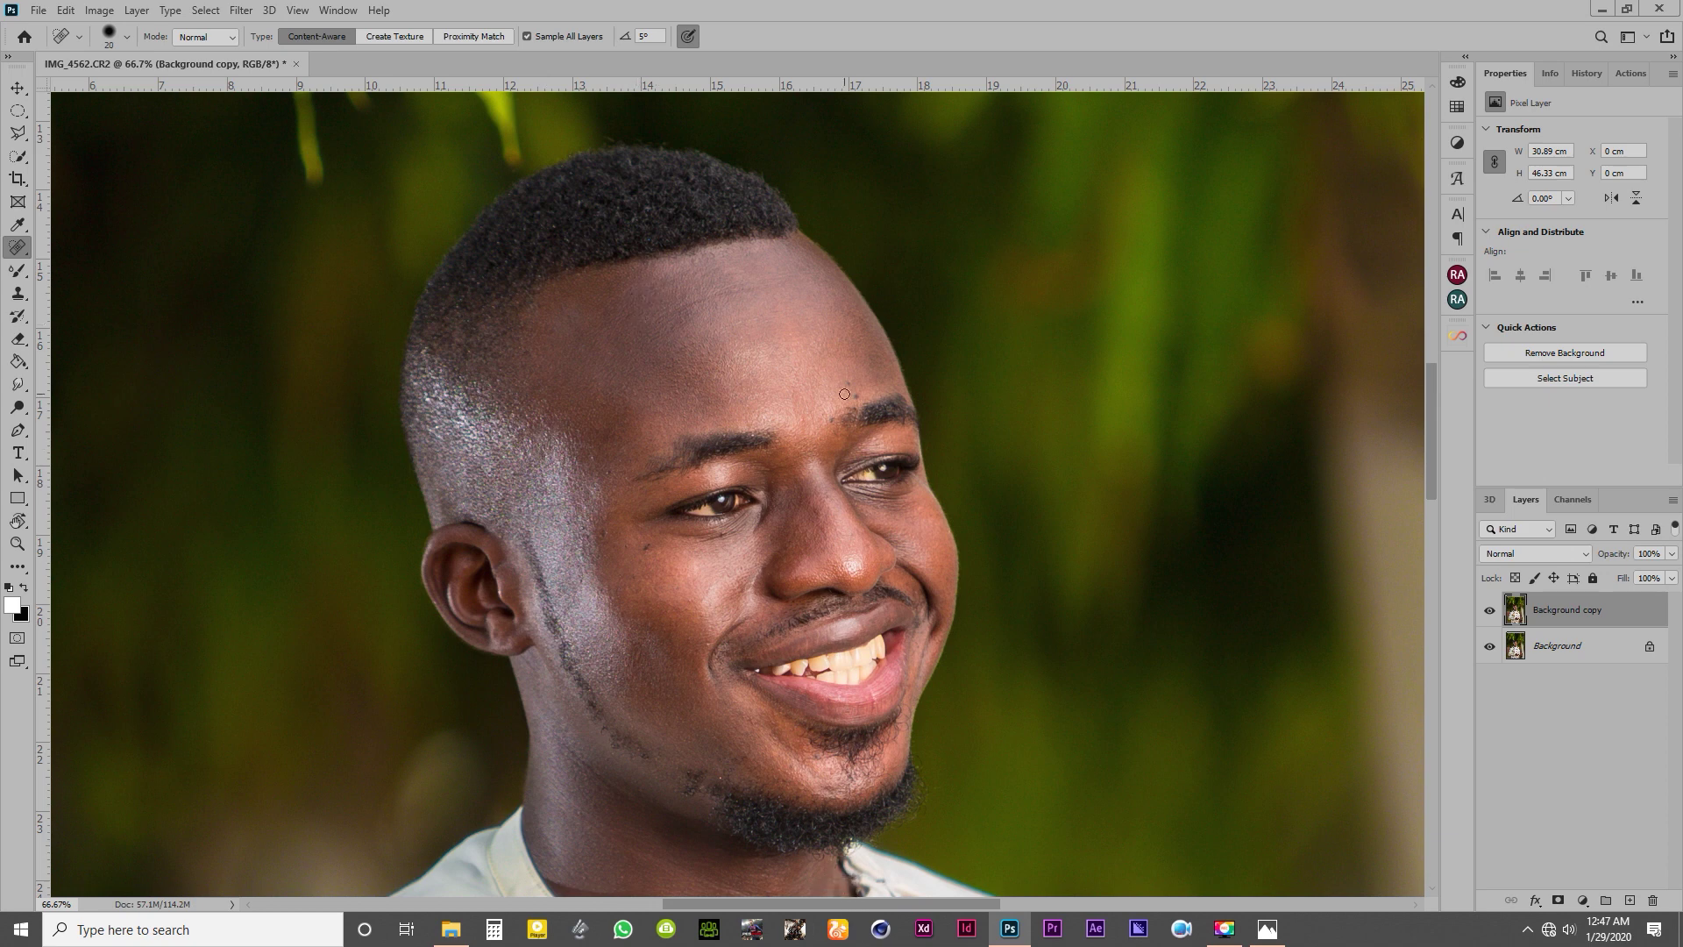
pyautogui.click(846, 381)
pyautogui.click(724, 435)
pyautogui.click(646, 546)
pyautogui.click(605, 533)
pyautogui.click(609, 462)
pyautogui.click(708, 646)
pyautogui.scroll(-8, 728, 780)
pyautogui.scroll(7, 917, 406)
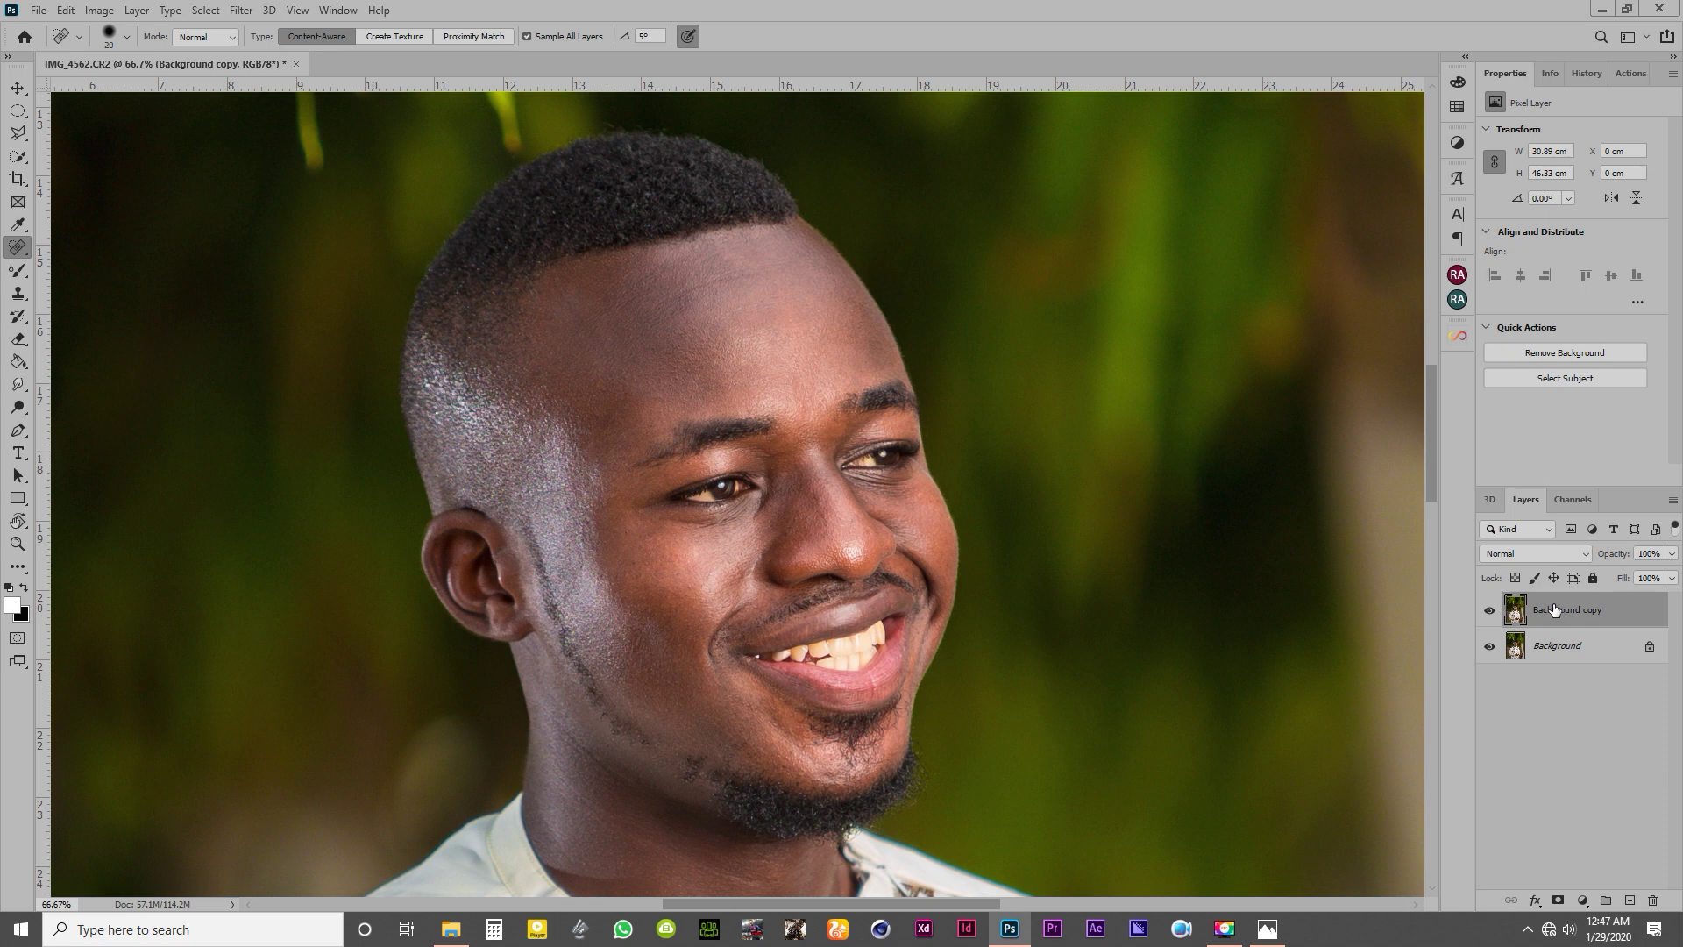
# Duplicate the retouched Background copy layer twice.
pyautogui.hotkey('ctrl', 'j')
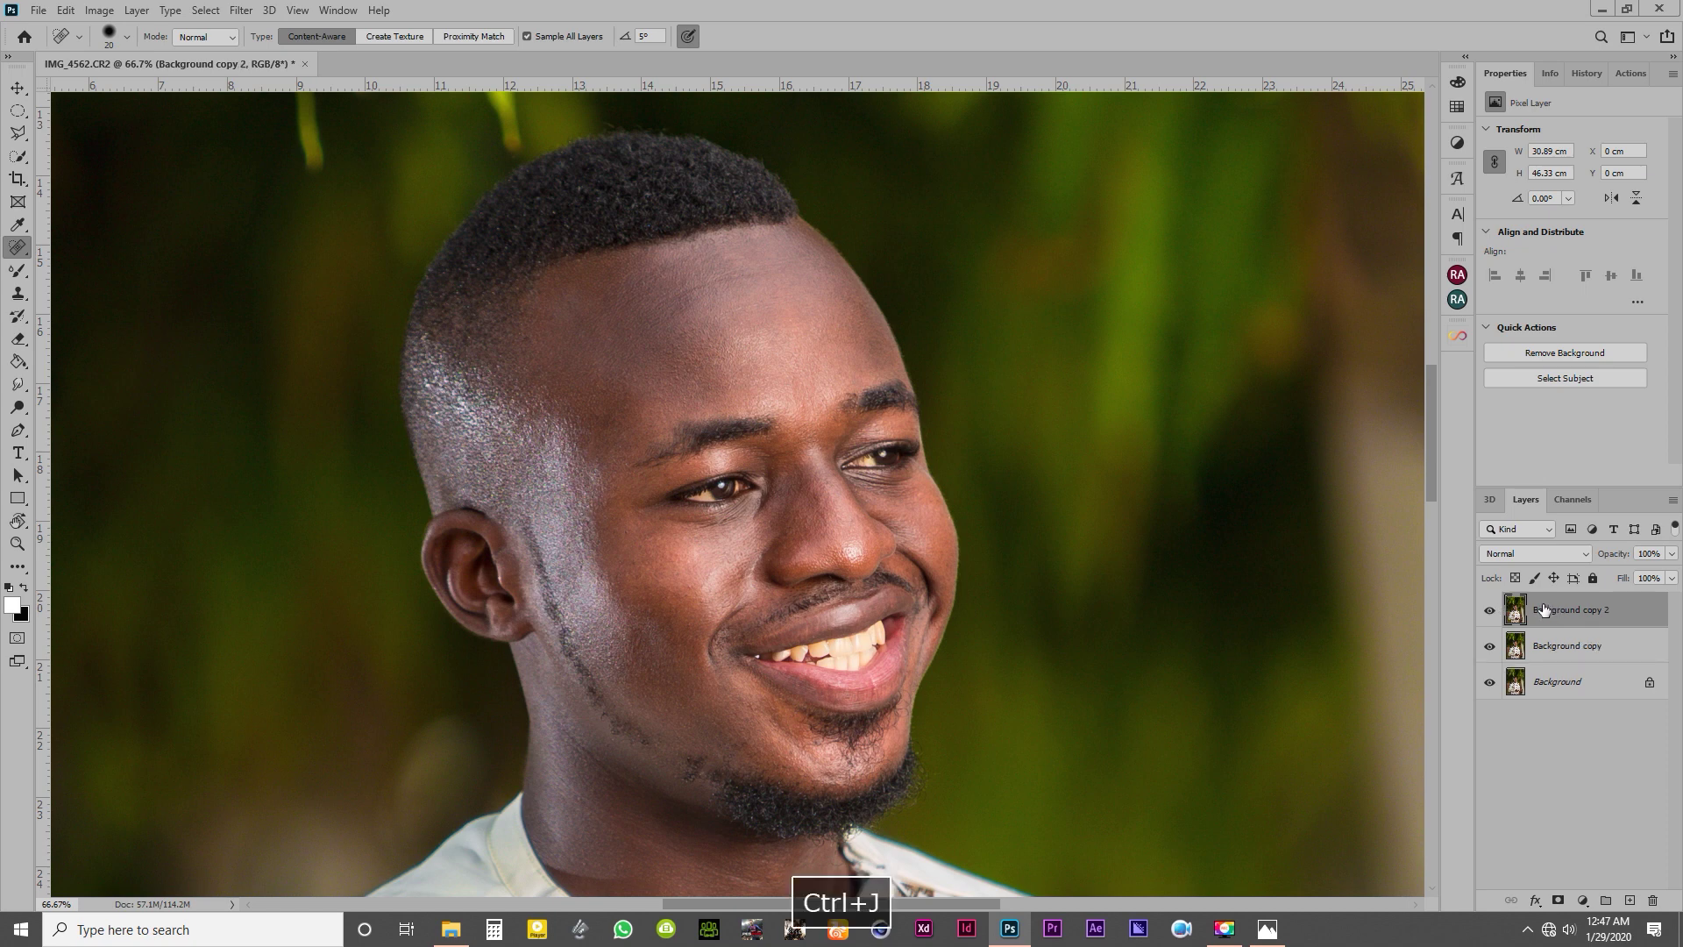
pyautogui.hotkey('ctrl', 'j')
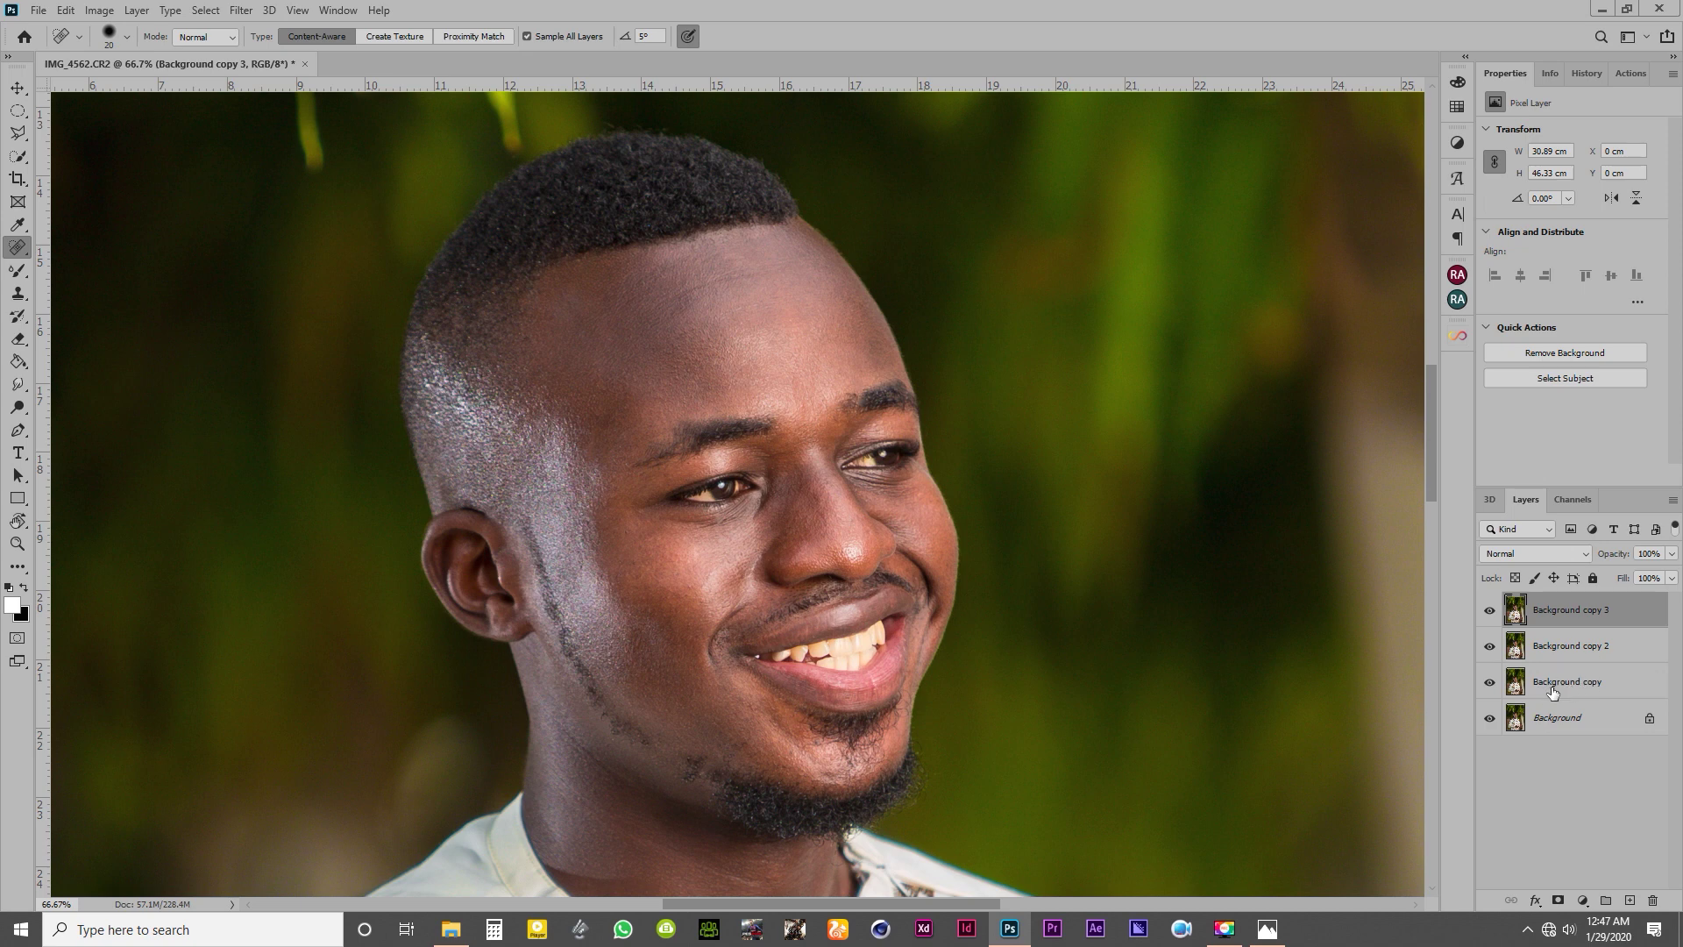
# Hide the Background copy 3 layer and open the Gaussian Blur filter for Background copy 2.
pyautogui.click(1589, 649)
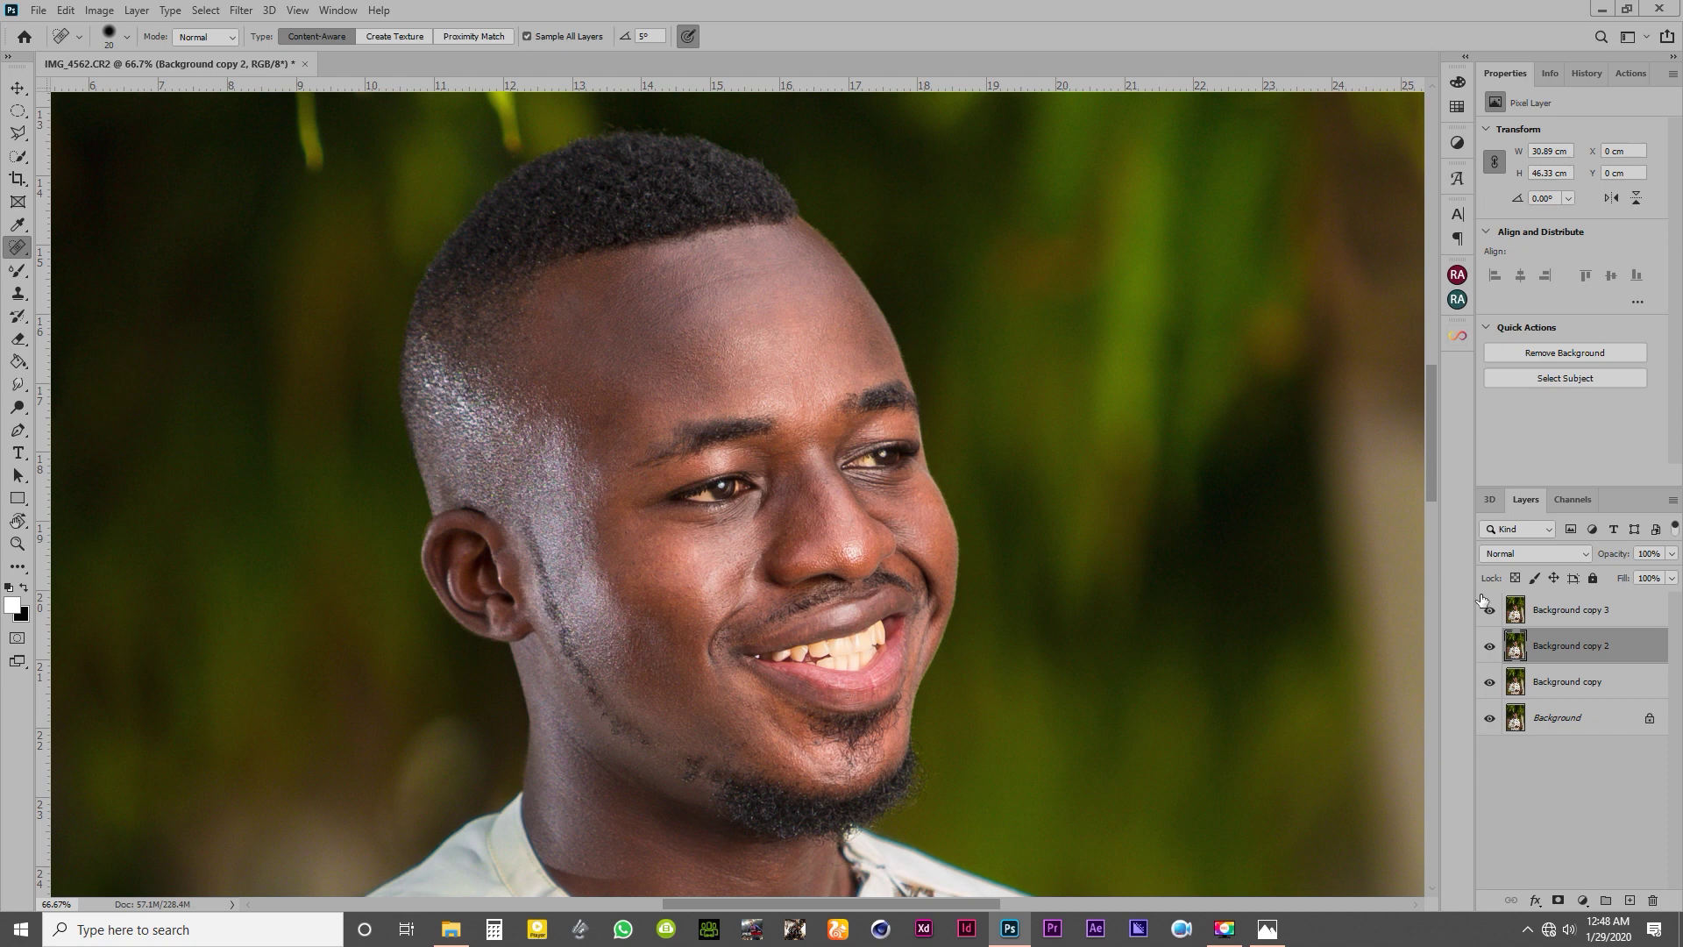
pyautogui.click(249, 14)
pyautogui.moveTo(254, 208)
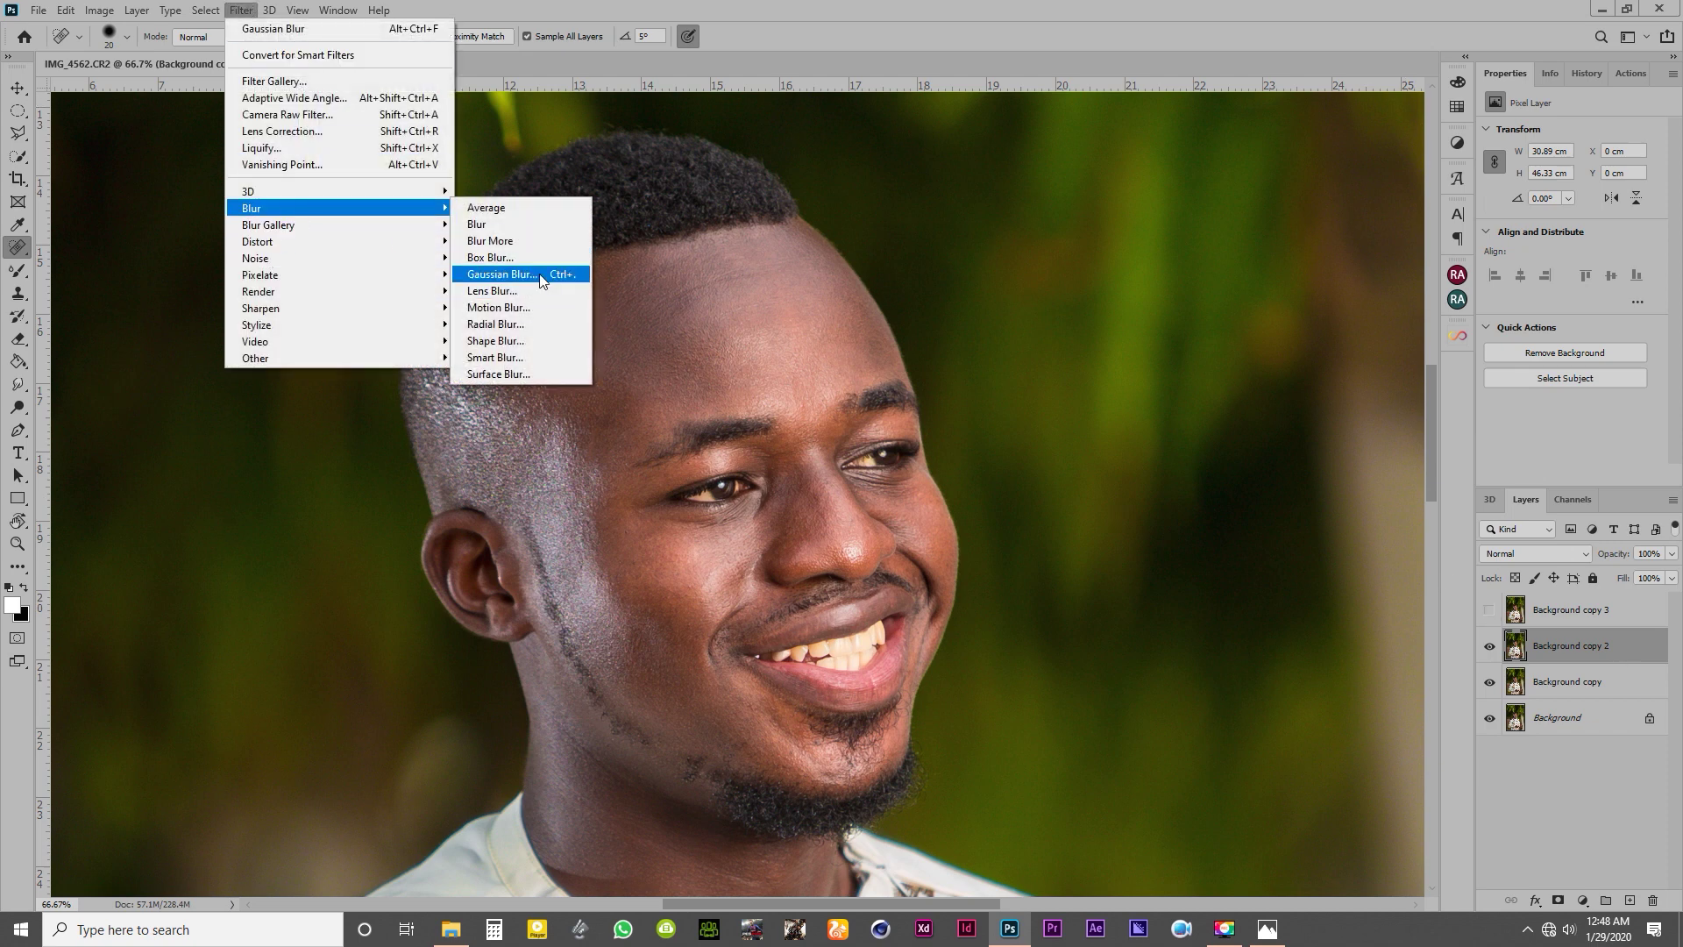
pyautogui.click(544, 276)
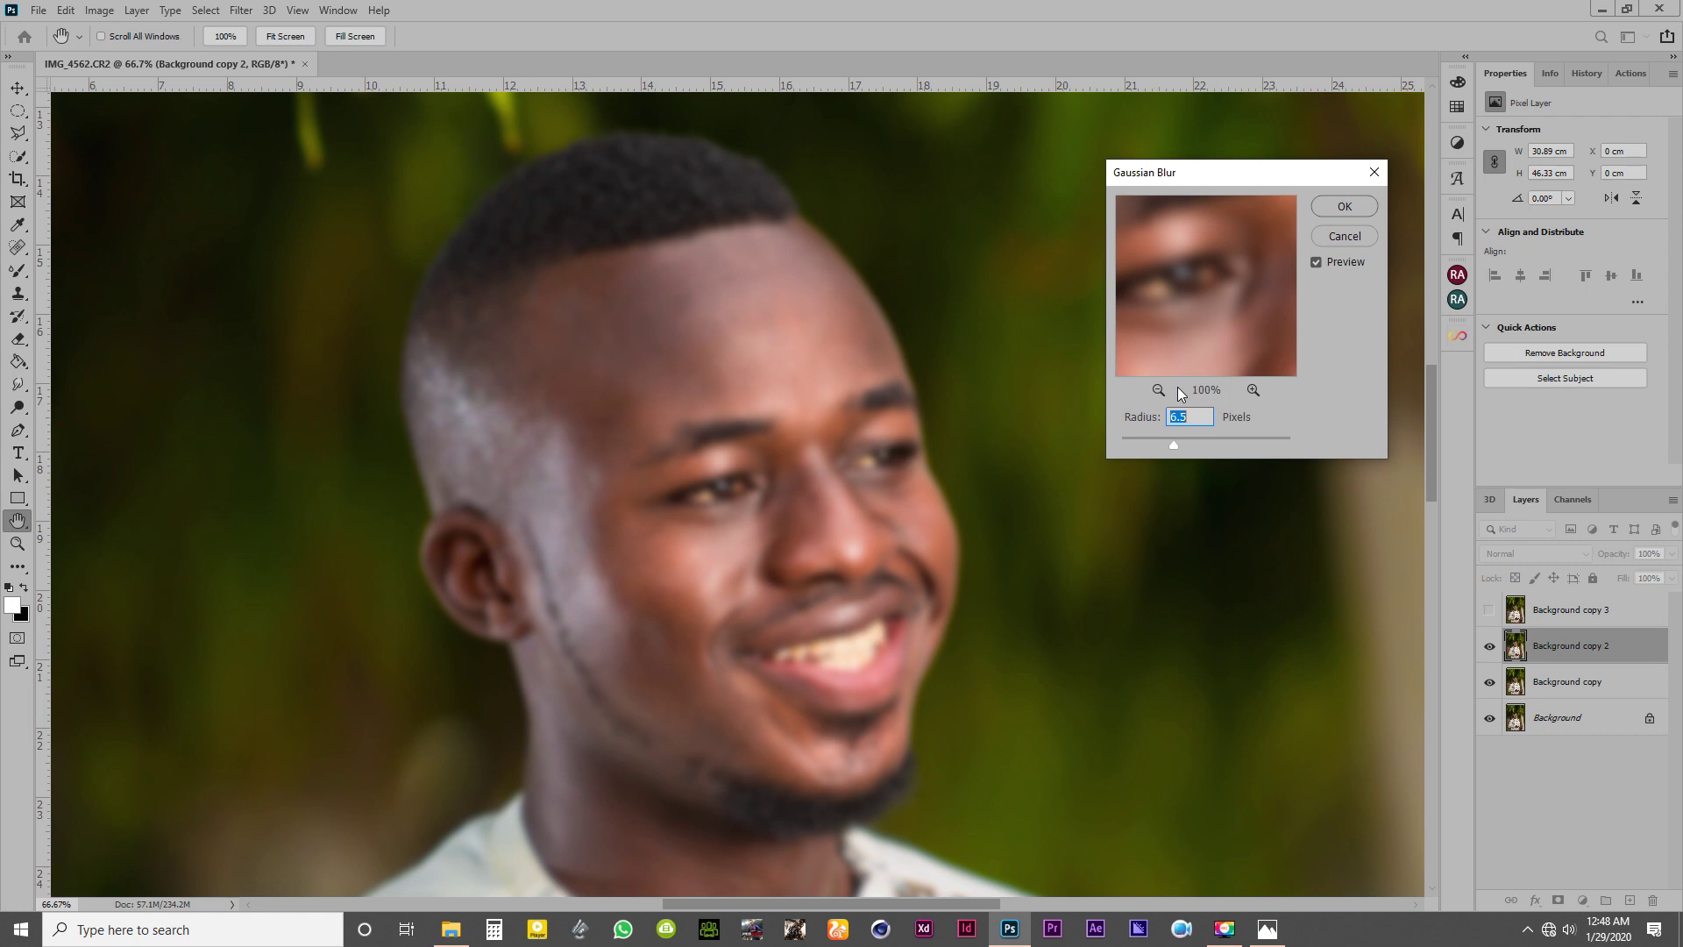
# Examine the blur on the face and try a stronger Gaussian Blur radius of 38.7 pixels.
pyautogui.hotkey('ctrl', '-')
pyautogui.hotkey('ctrl', '-')
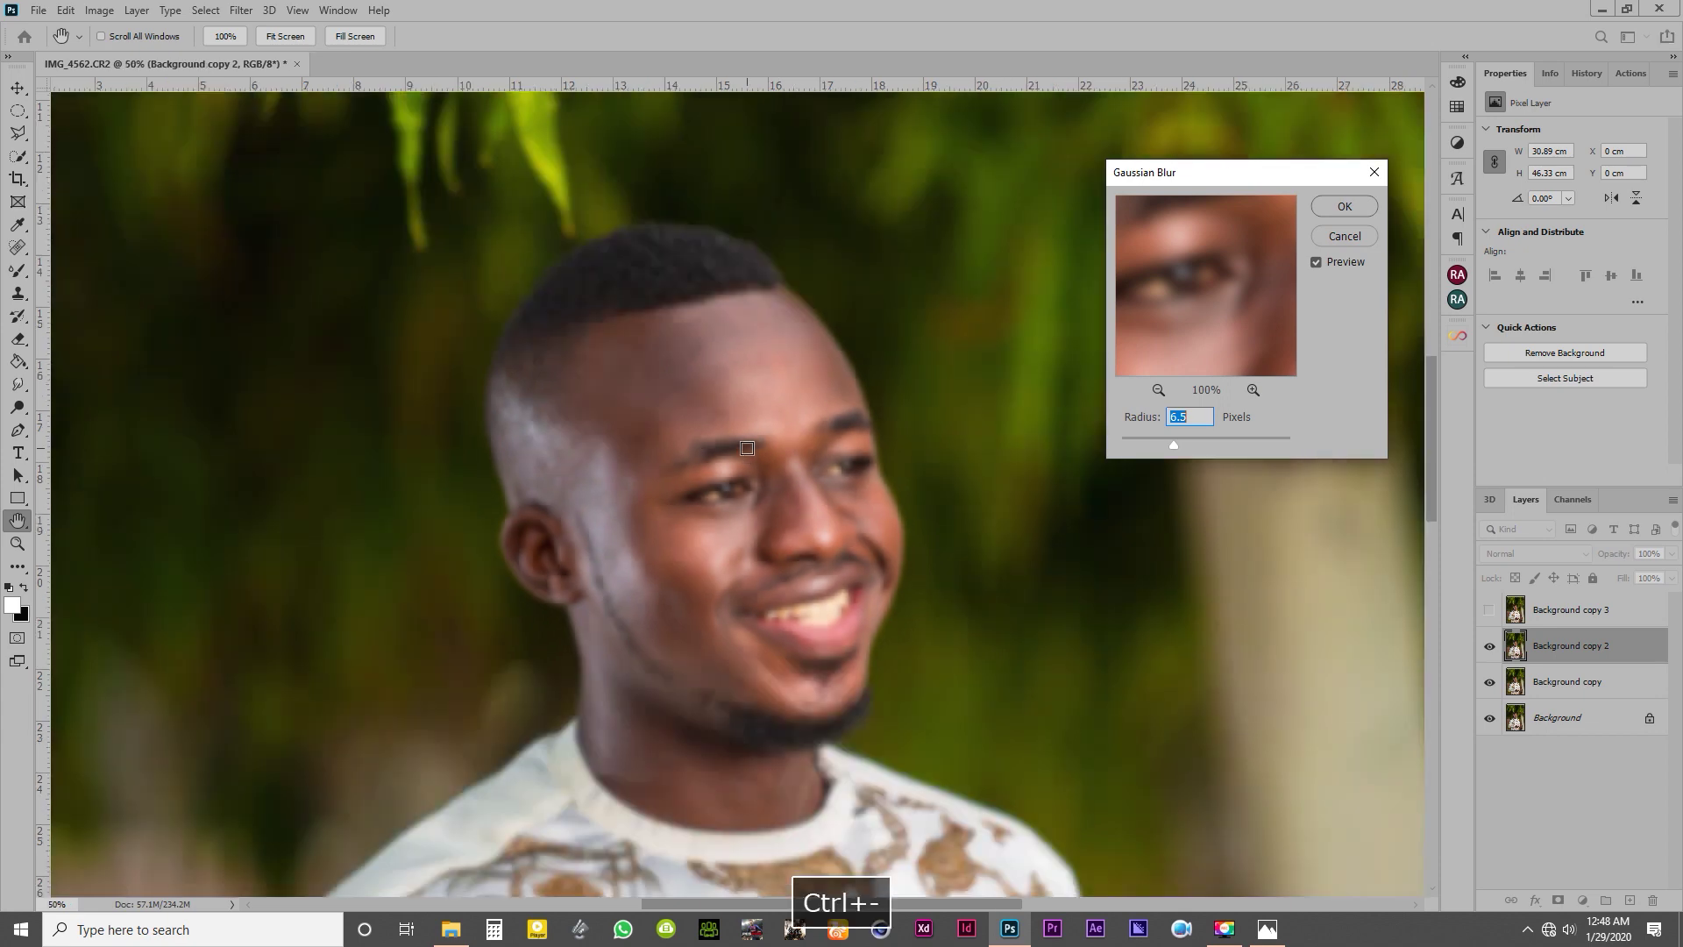
pyautogui.hotkey('ctrl', '=')
pyautogui.hotkey('ctrl', '=')
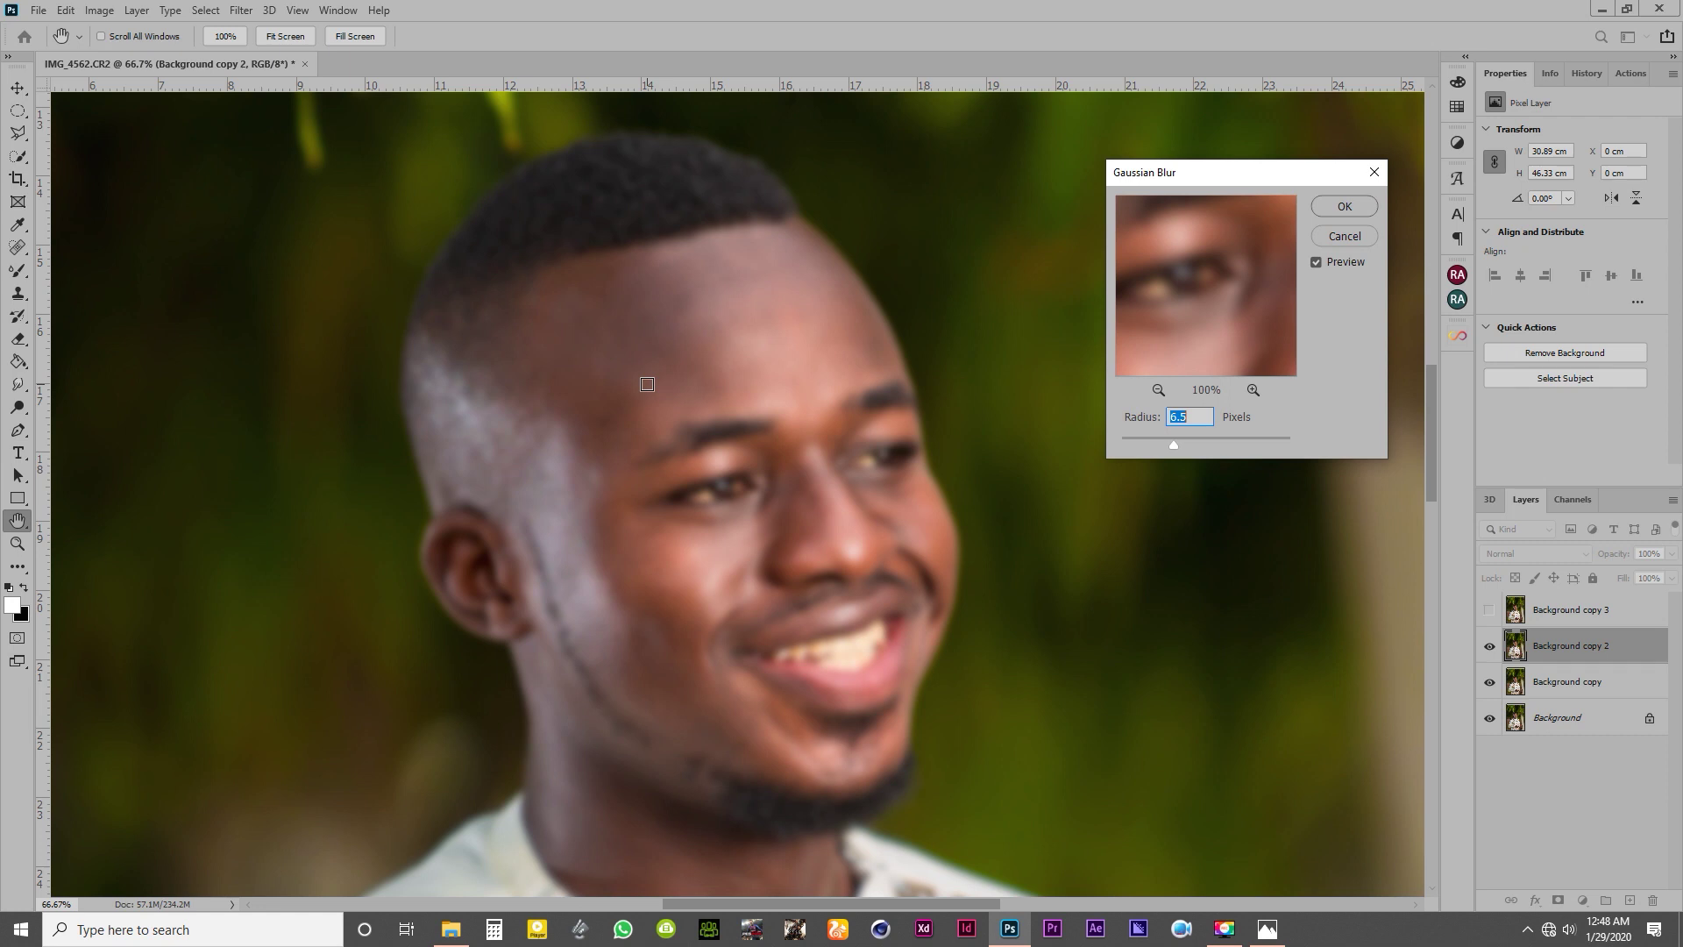
pyautogui.moveTo(1139, 300); pyautogui.dragTo(1138, 365)
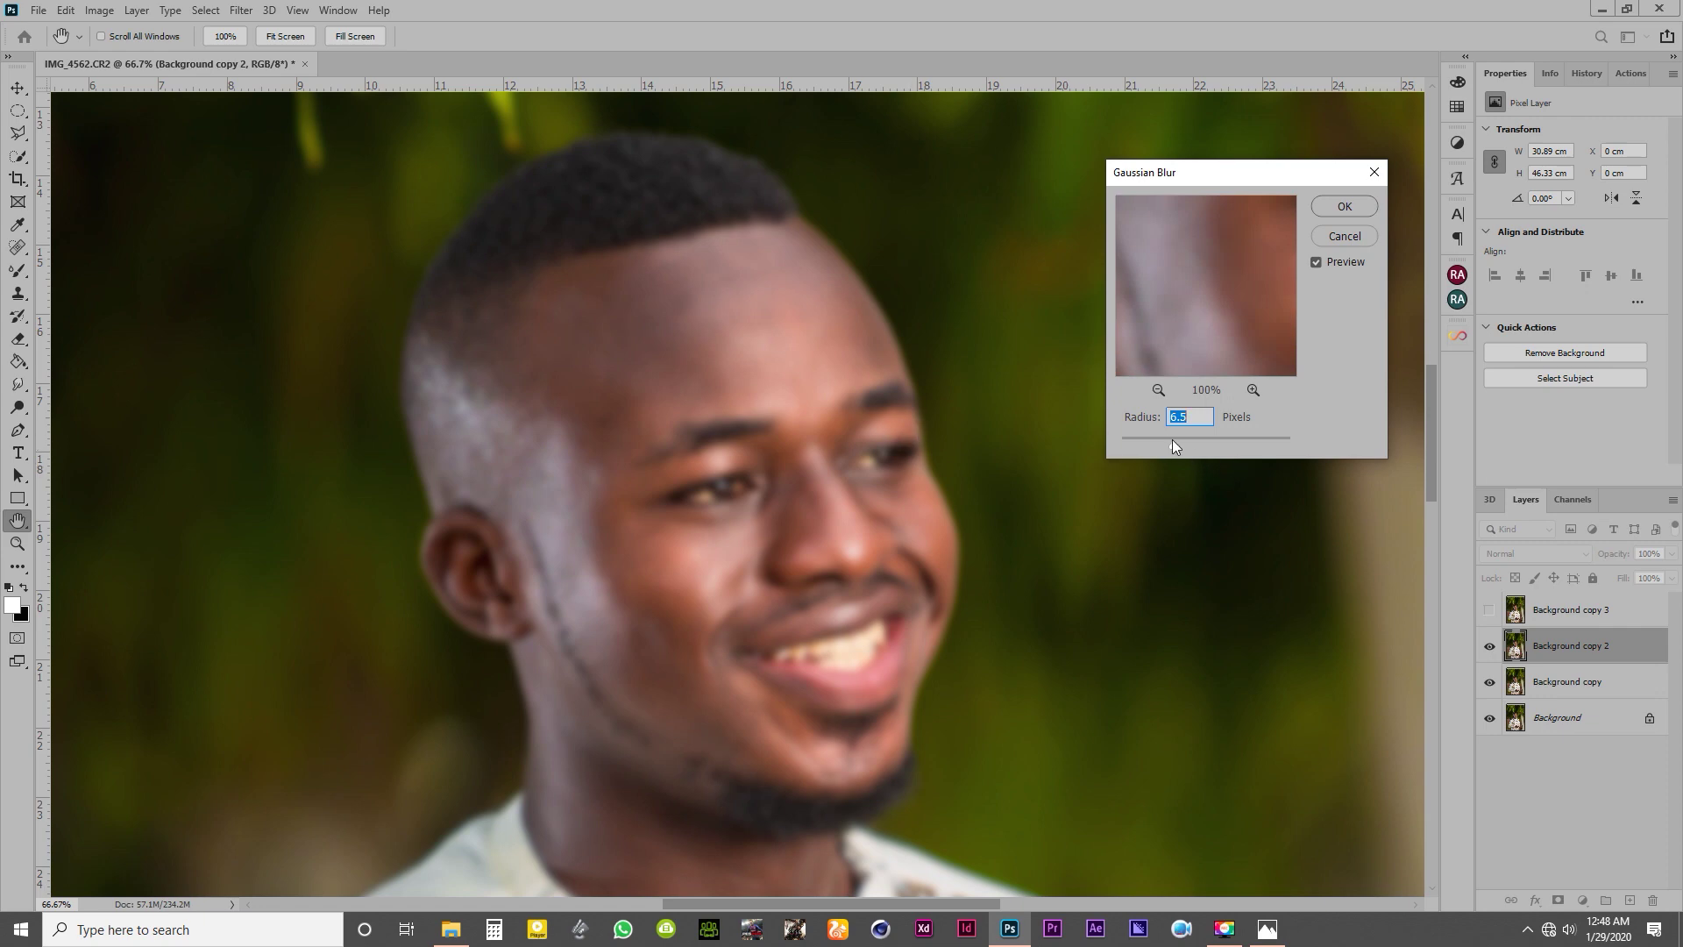
pyautogui.moveTo(1176, 443); pyautogui.dragTo(1212, 440)
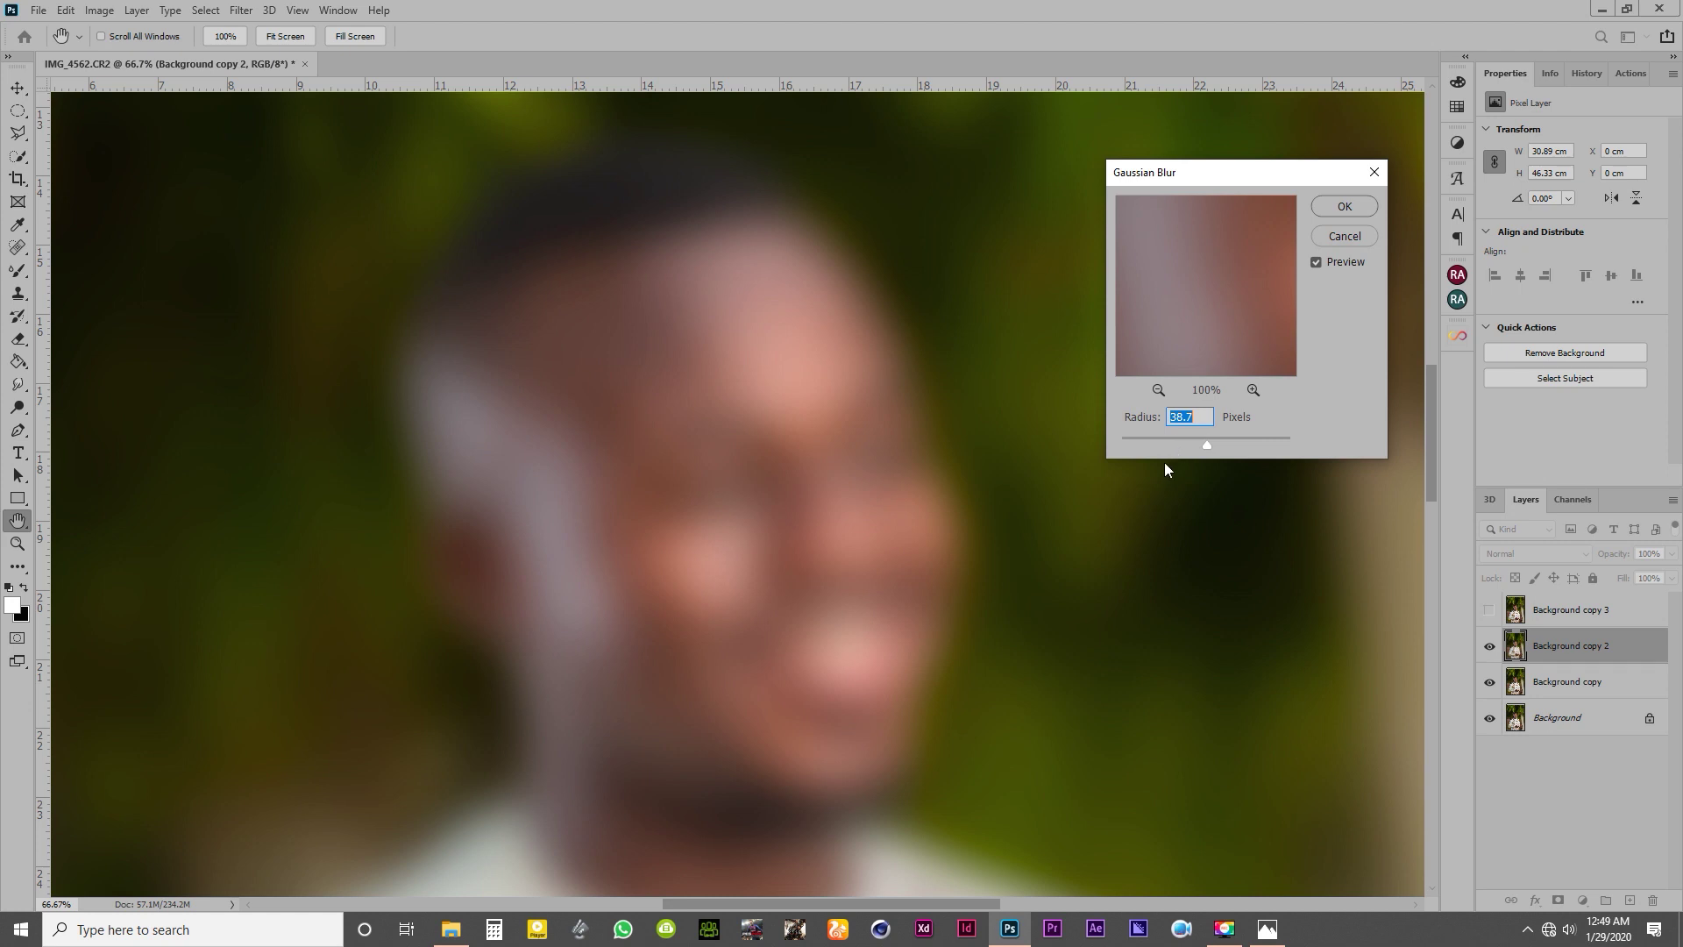
# Set the Gaussian Blur radius to 6.5 pixels and apply it to Background copy 2.
pyautogui.click(1175, 436)
pyautogui.write('6.5')
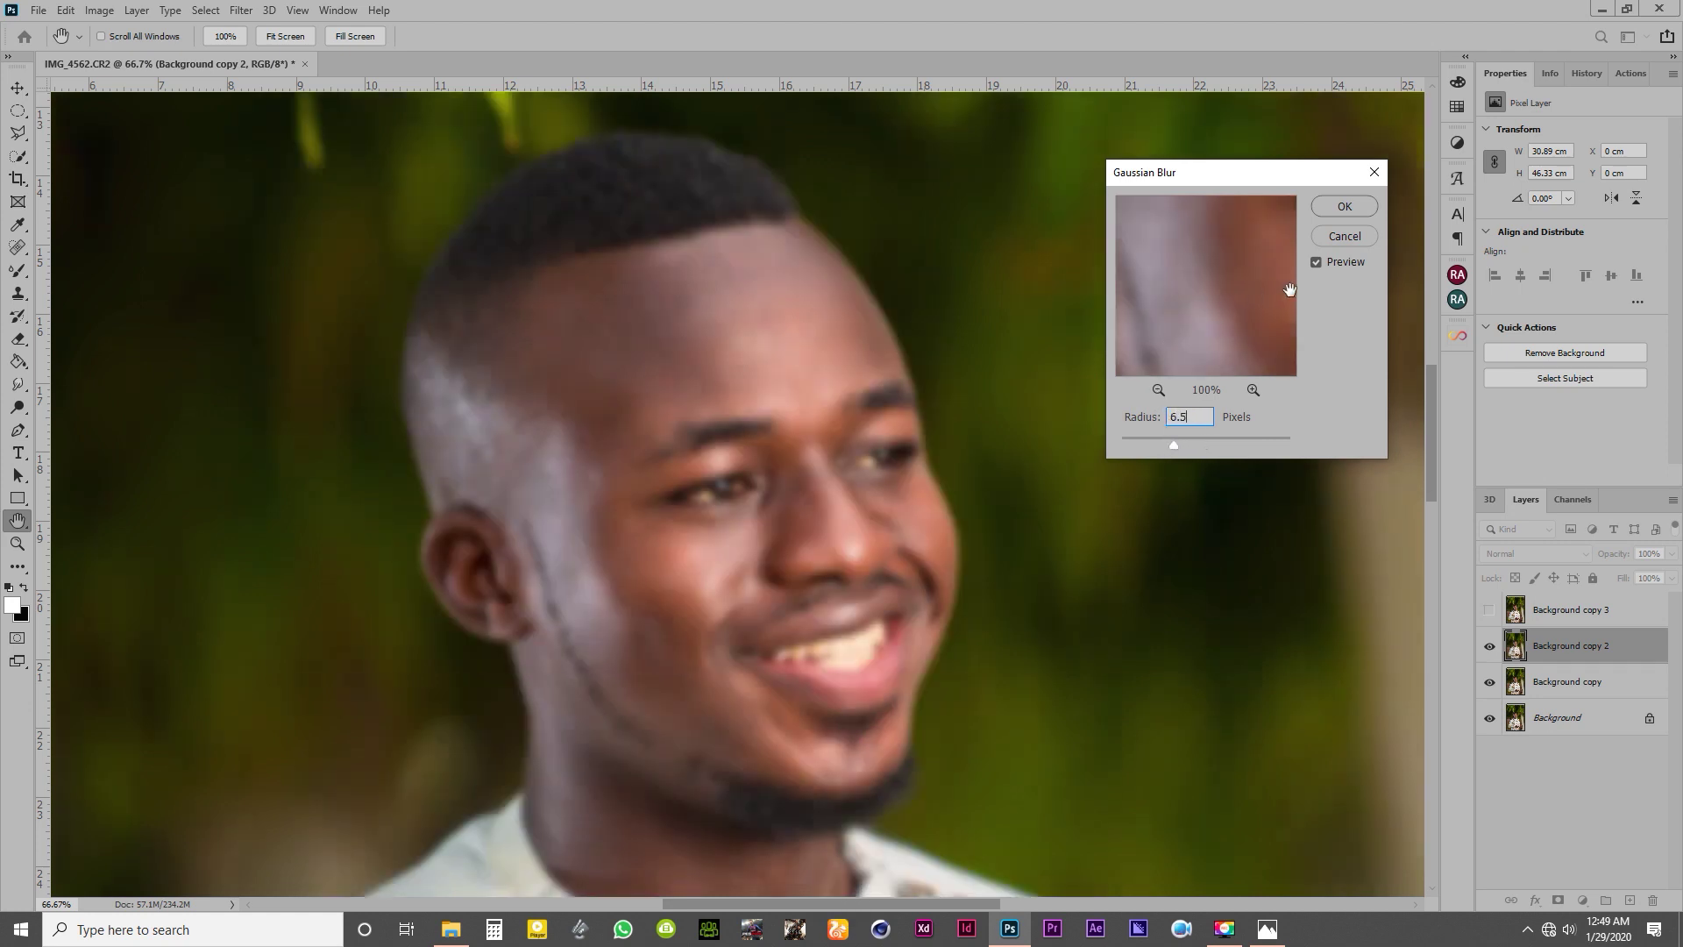
pyautogui.click(1345, 207)
pyautogui.press('j')
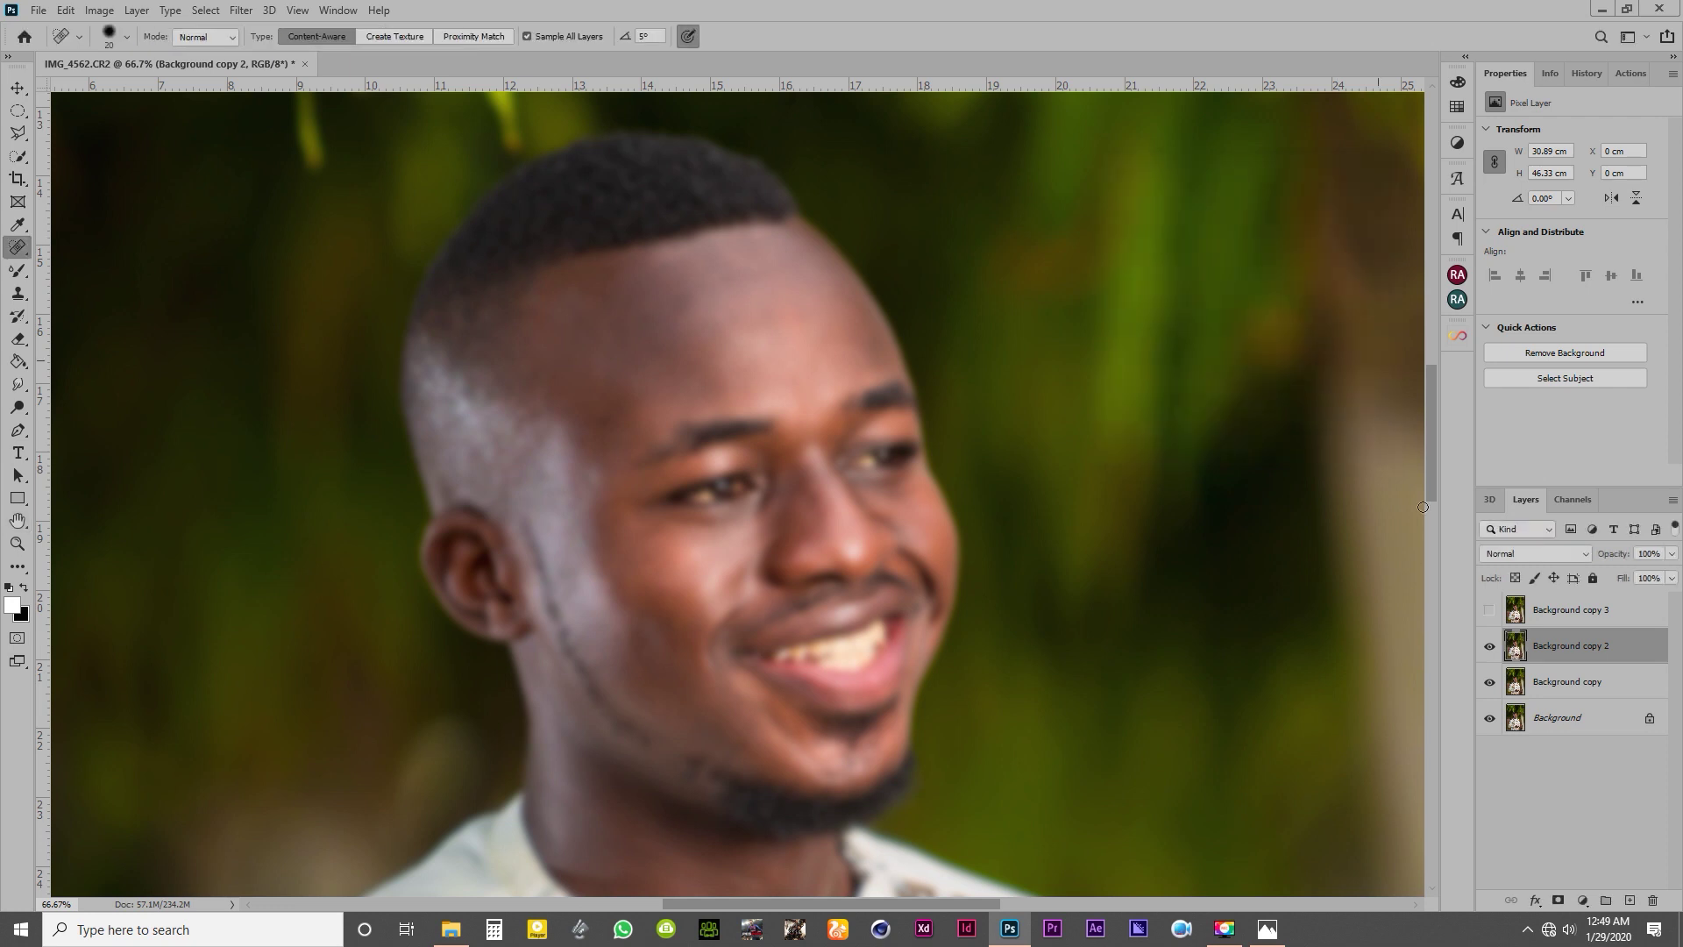
# Show and select the Background copy 3 layer, and open Apply Image with Background copy 2 as the source layer.
pyautogui.click(1567, 611)
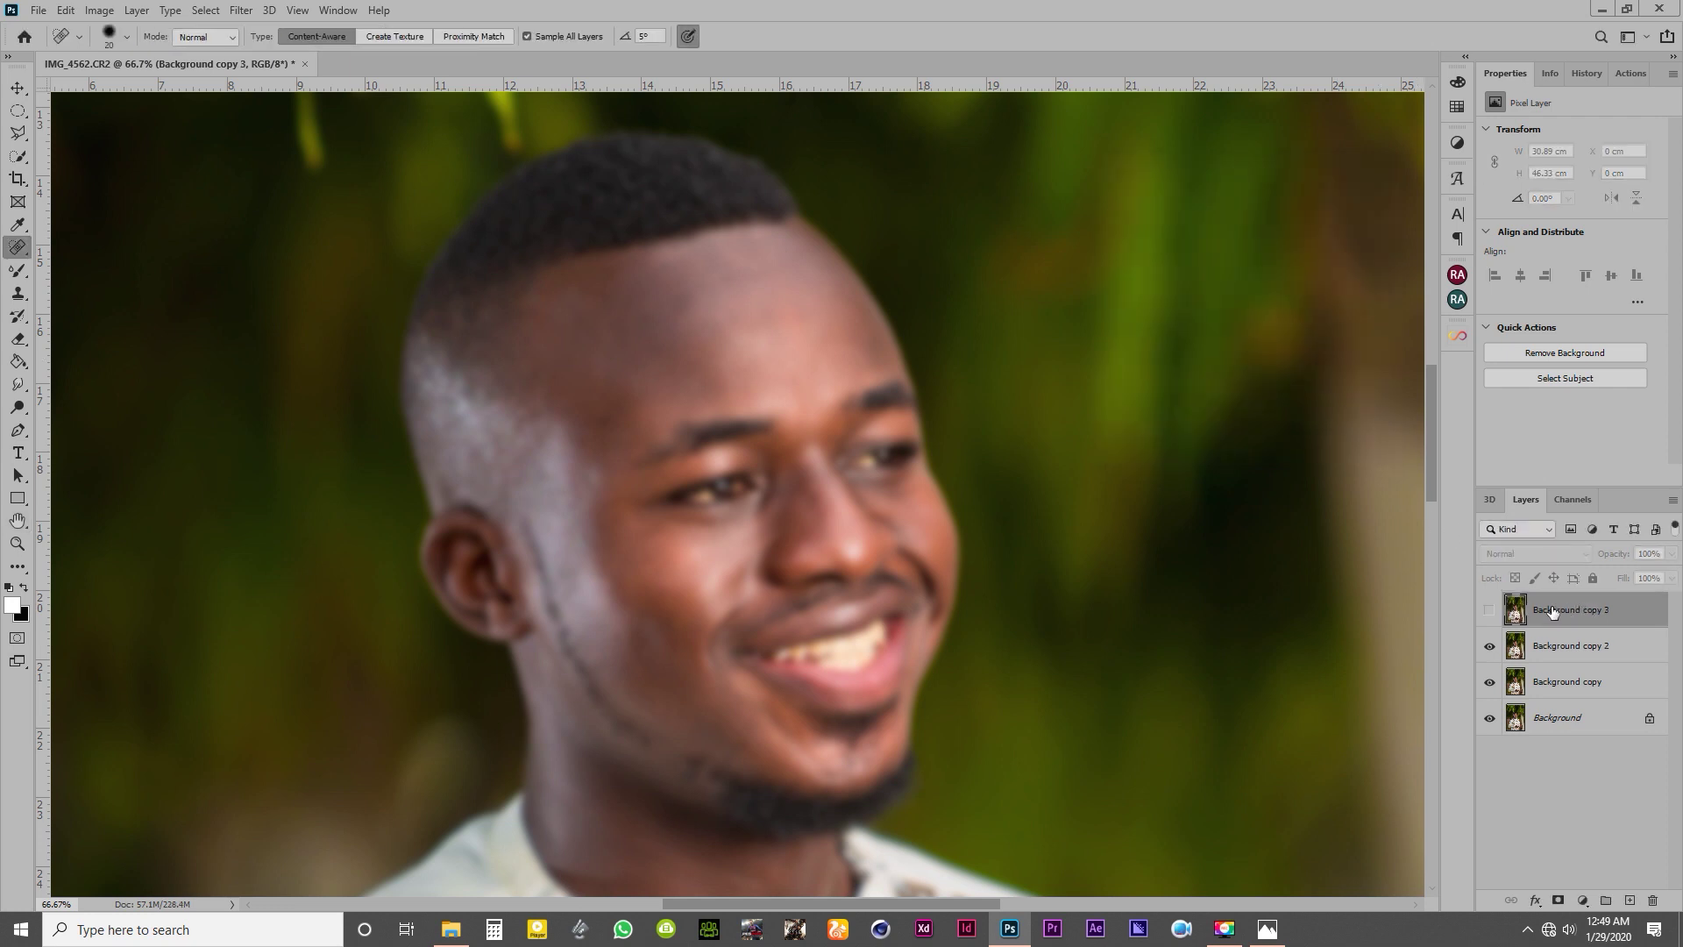
pyautogui.click(1491, 611)
pyautogui.click(99, 10)
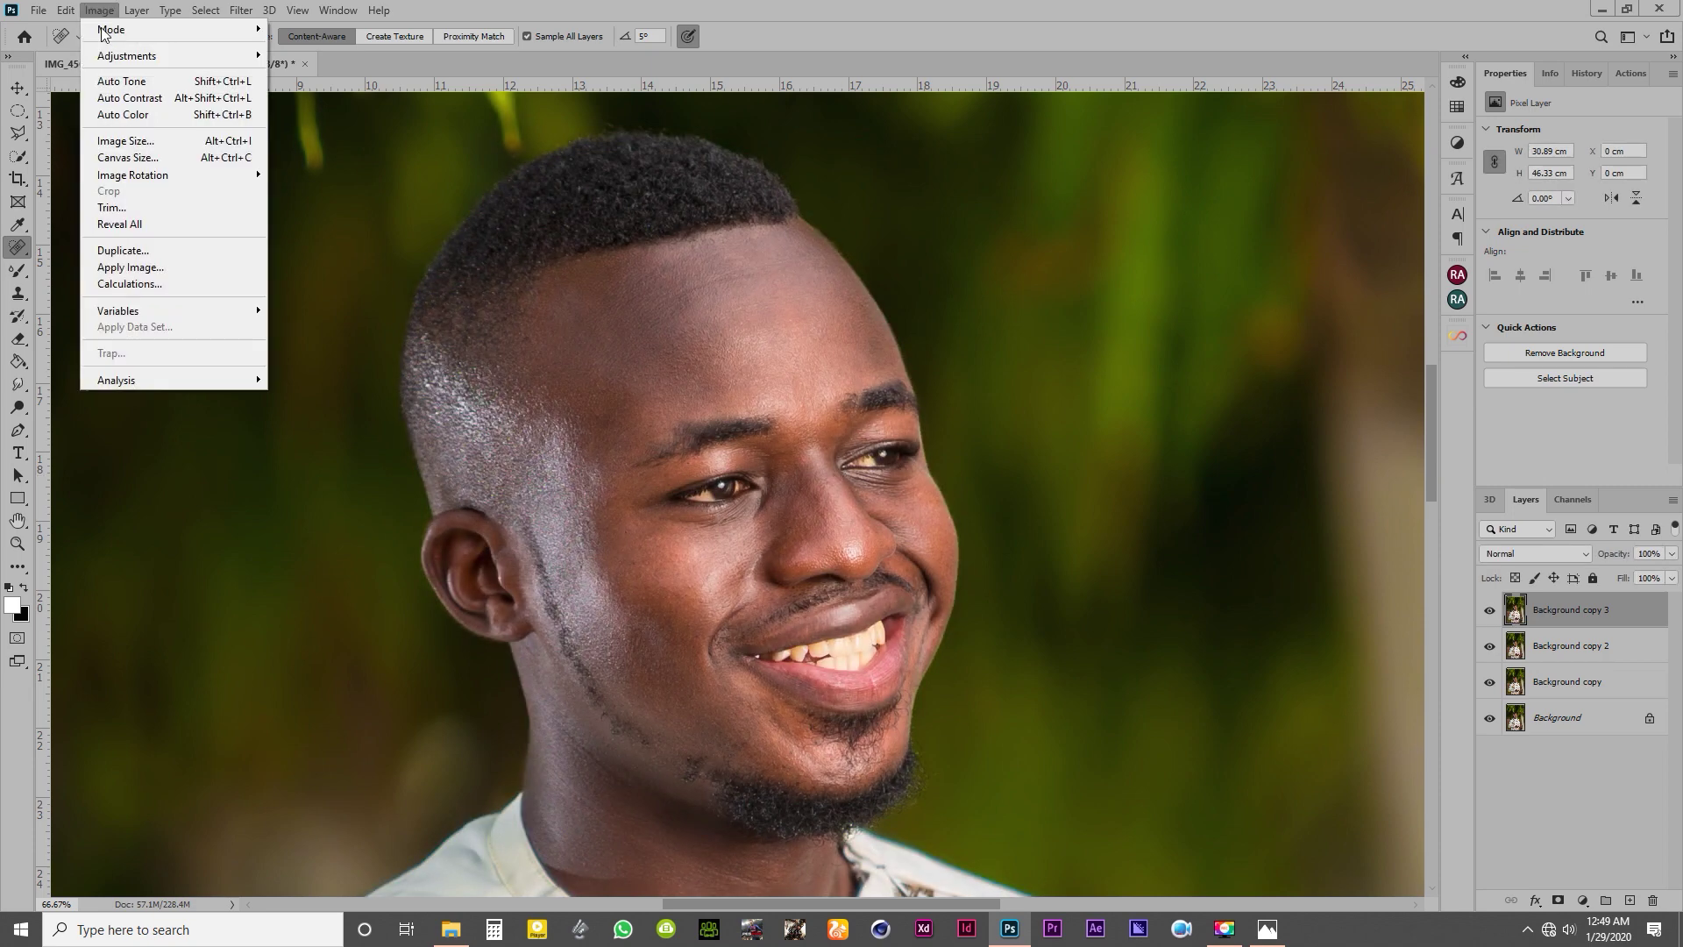
pyautogui.click(122, 263)
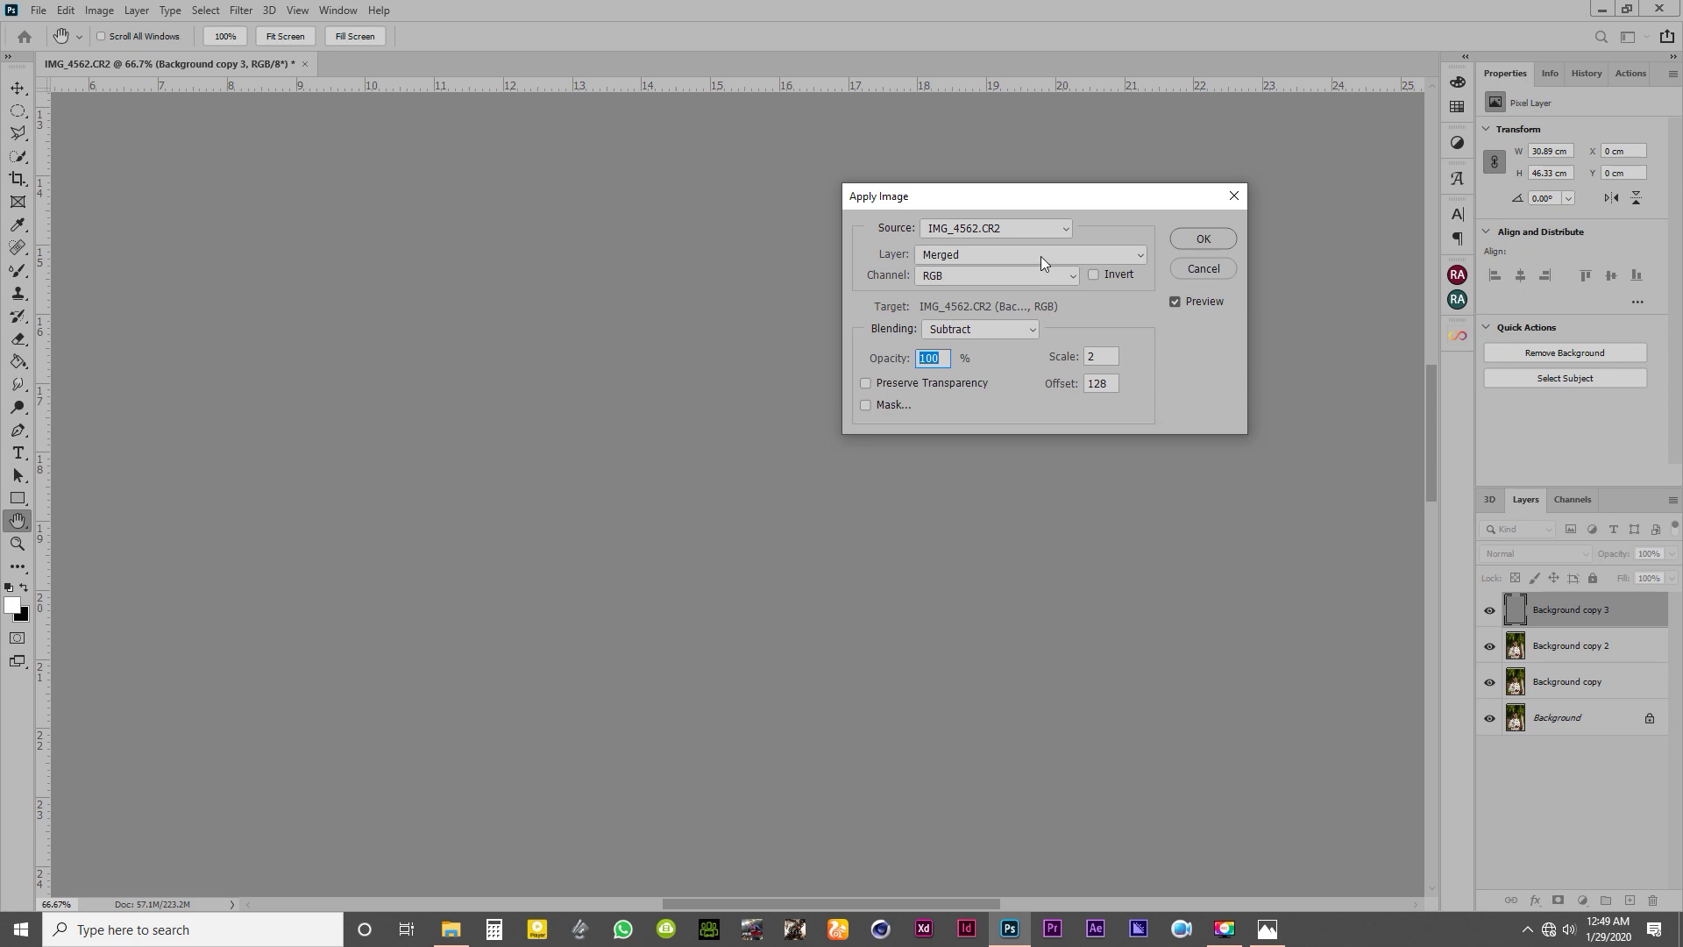
pyautogui.moveTo(1054, 197); pyautogui.dragTo(972, 154)
pyautogui.click(985, 212)
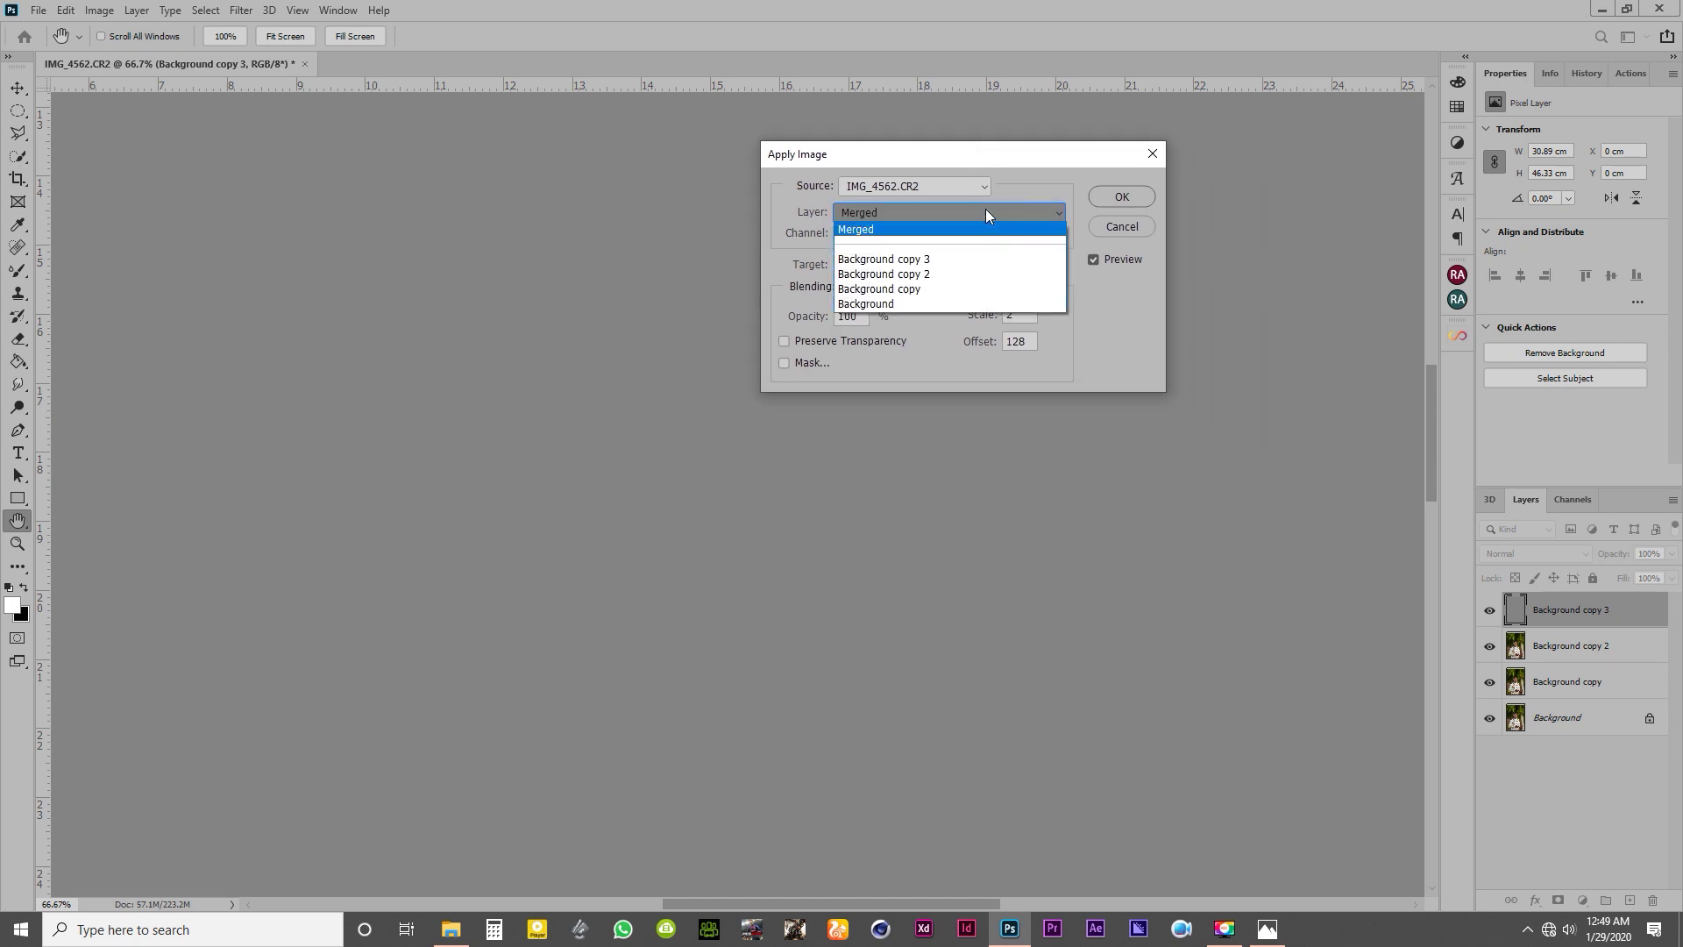
pyautogui.click(931, 276)
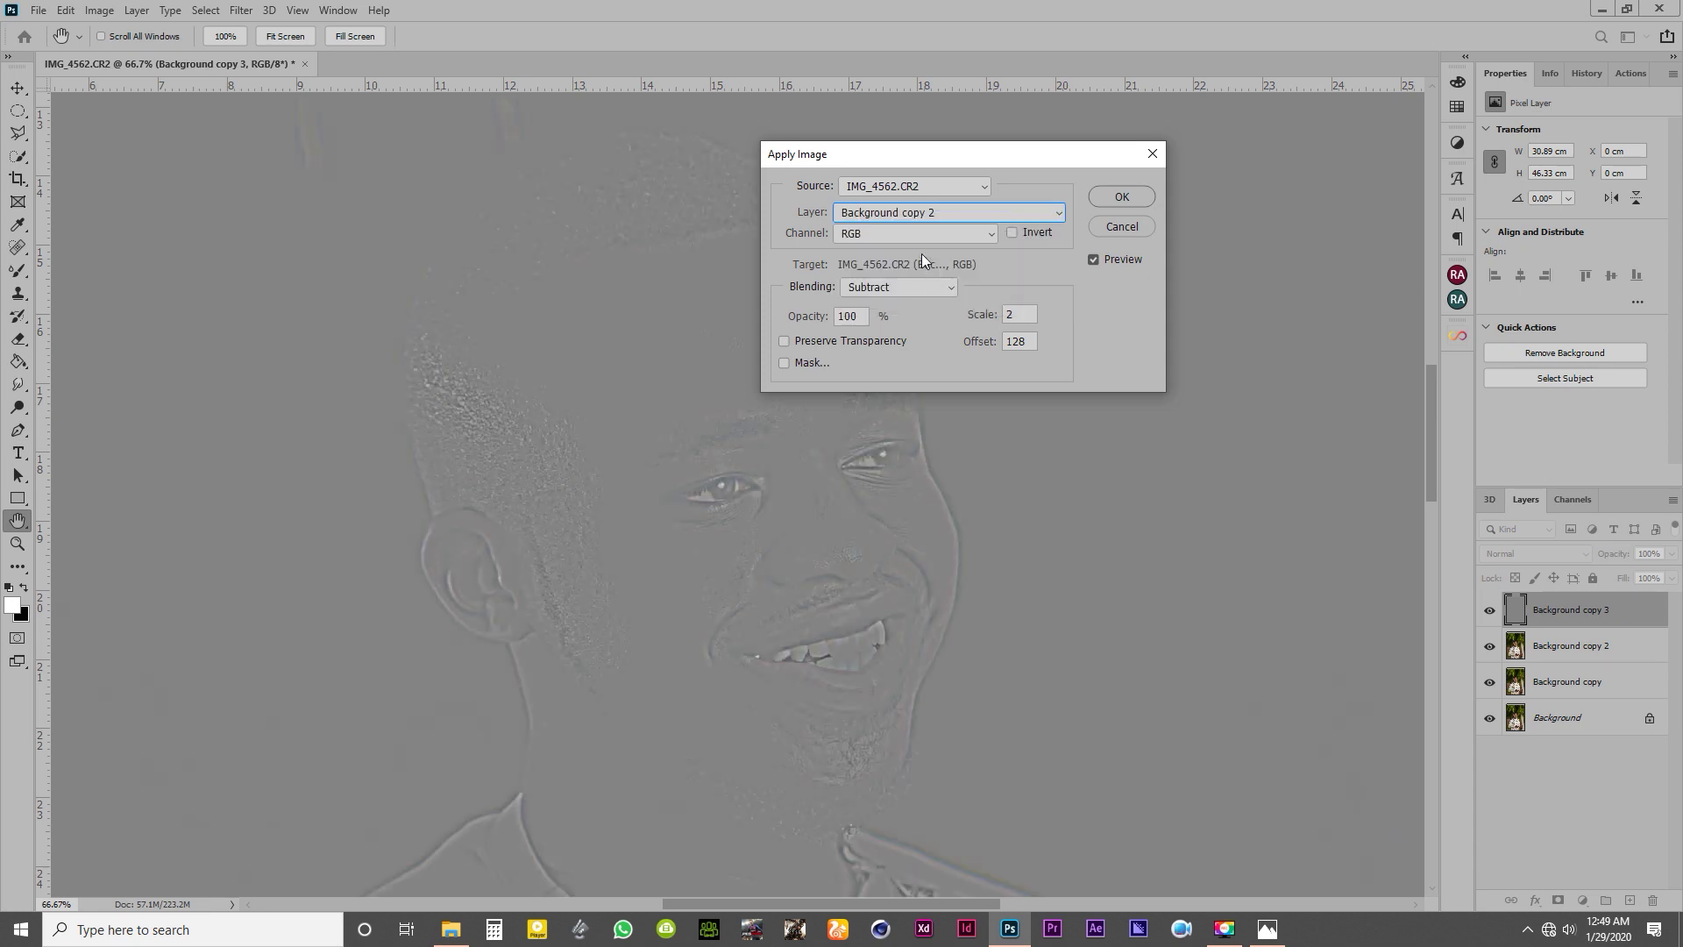
# Apply the image to Background copy 3 with Subtract blending, 100% opacity, scale 2 and offset 128.
pyautogui.click(903, 287)
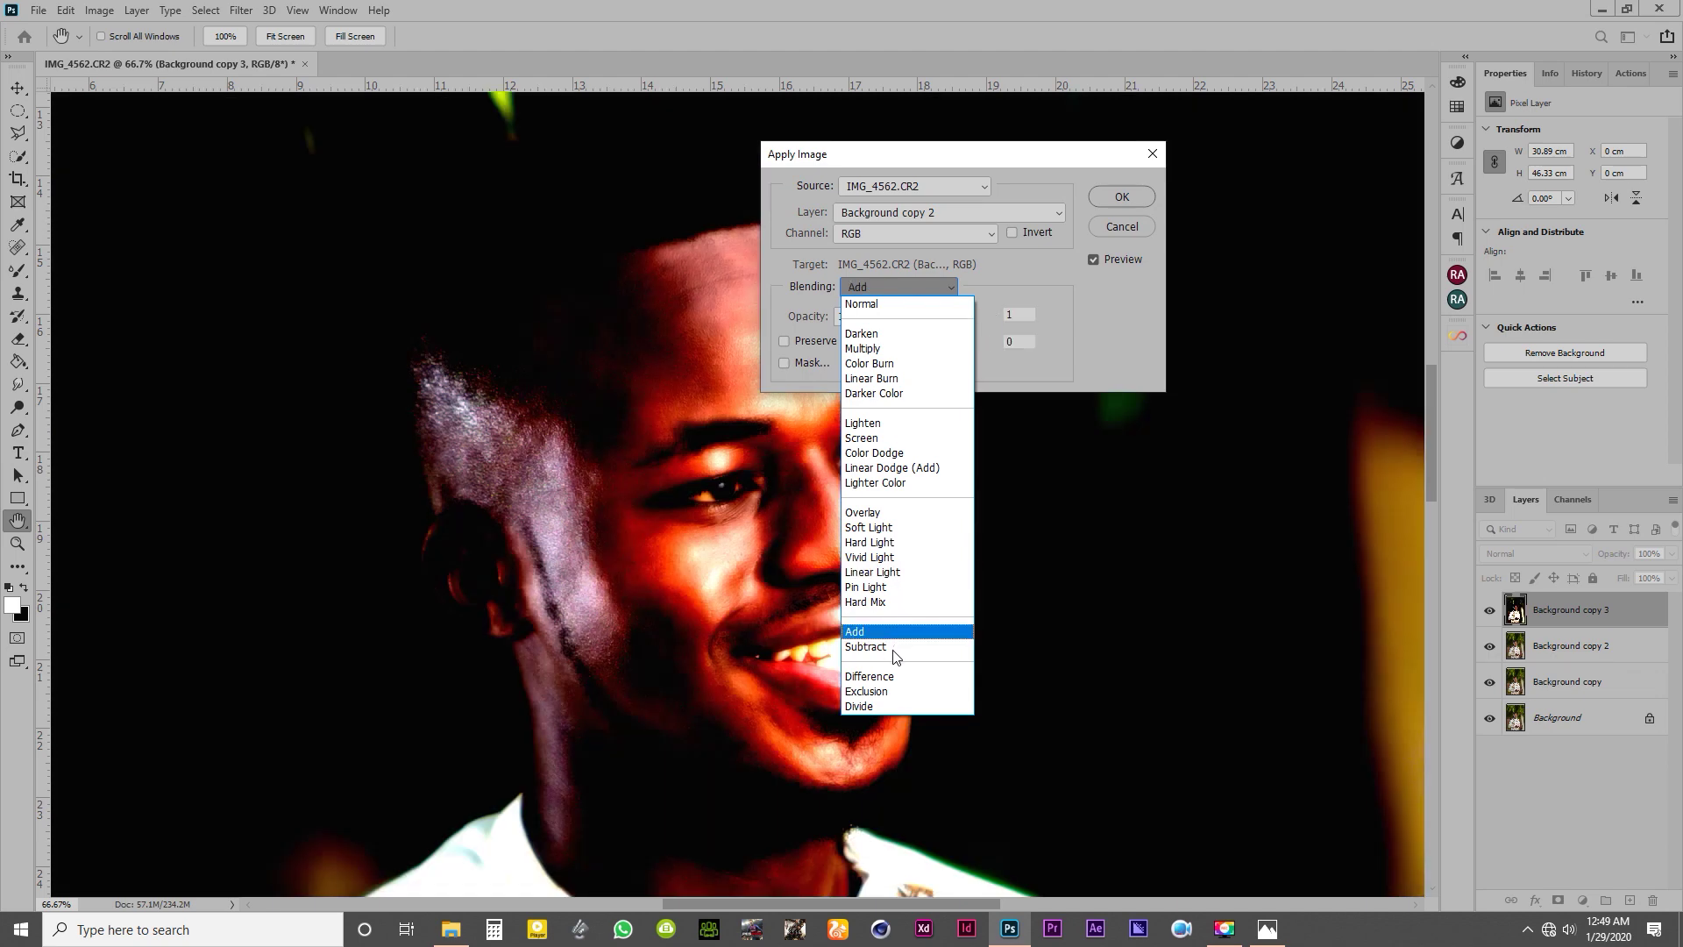
pyautogui.click(891, 646)
pyautogui.moveTo(864, 316); pyautogui.dragTo(833, 318)
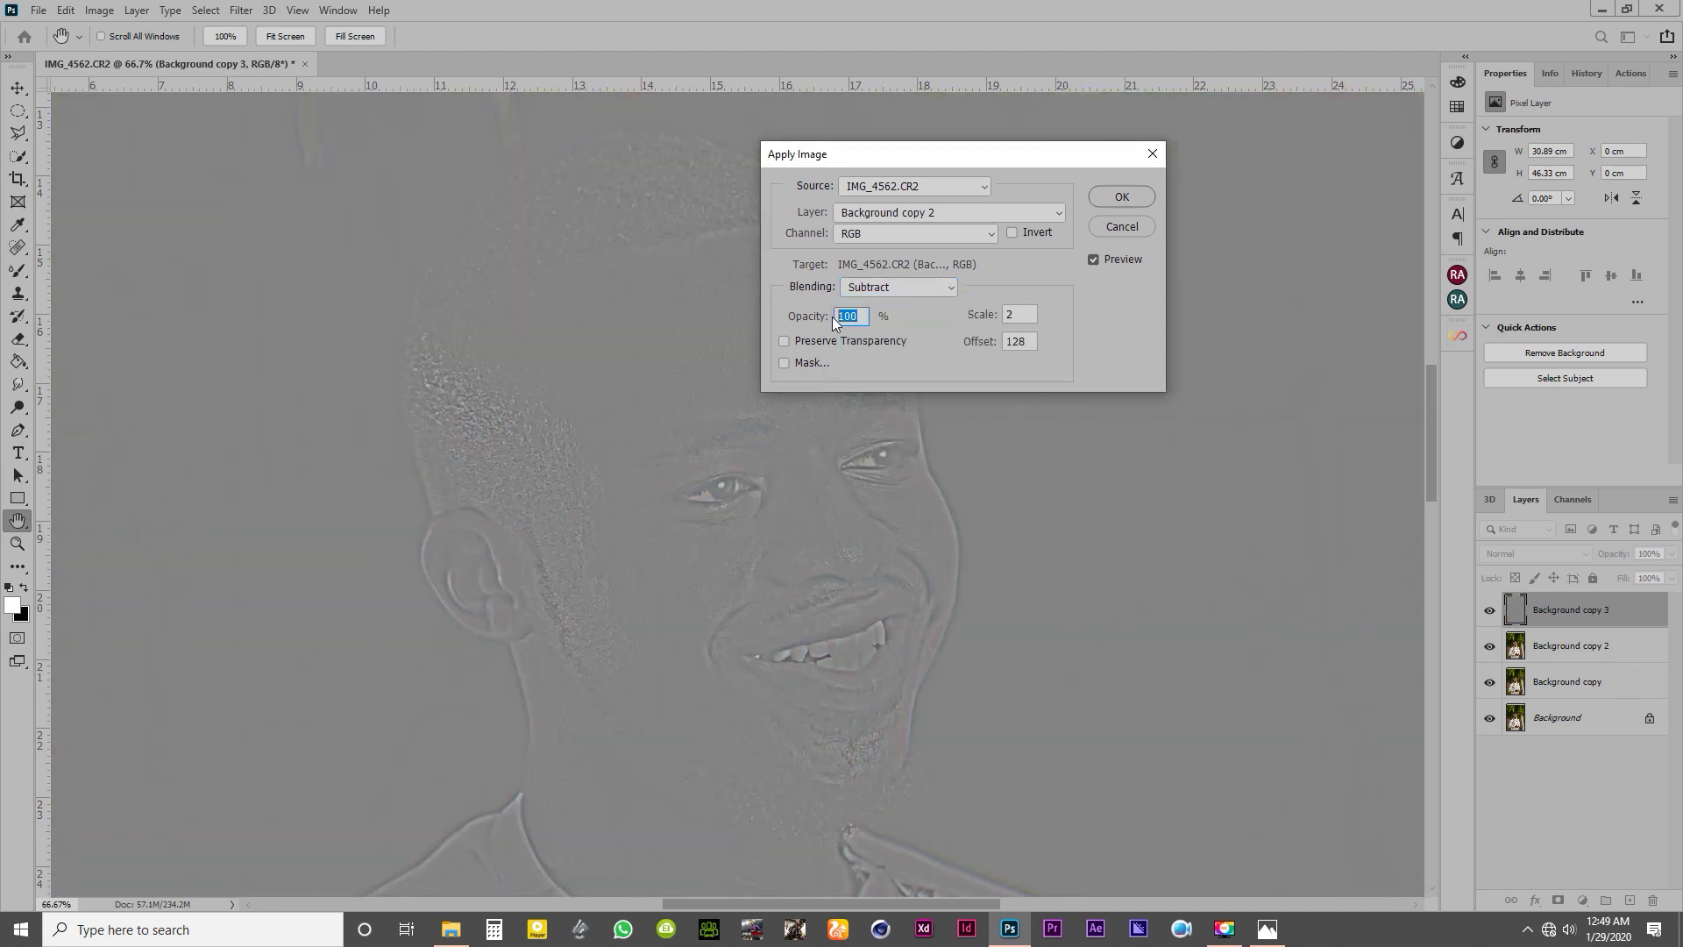
pyautogui.doubleClick(1027, 313)
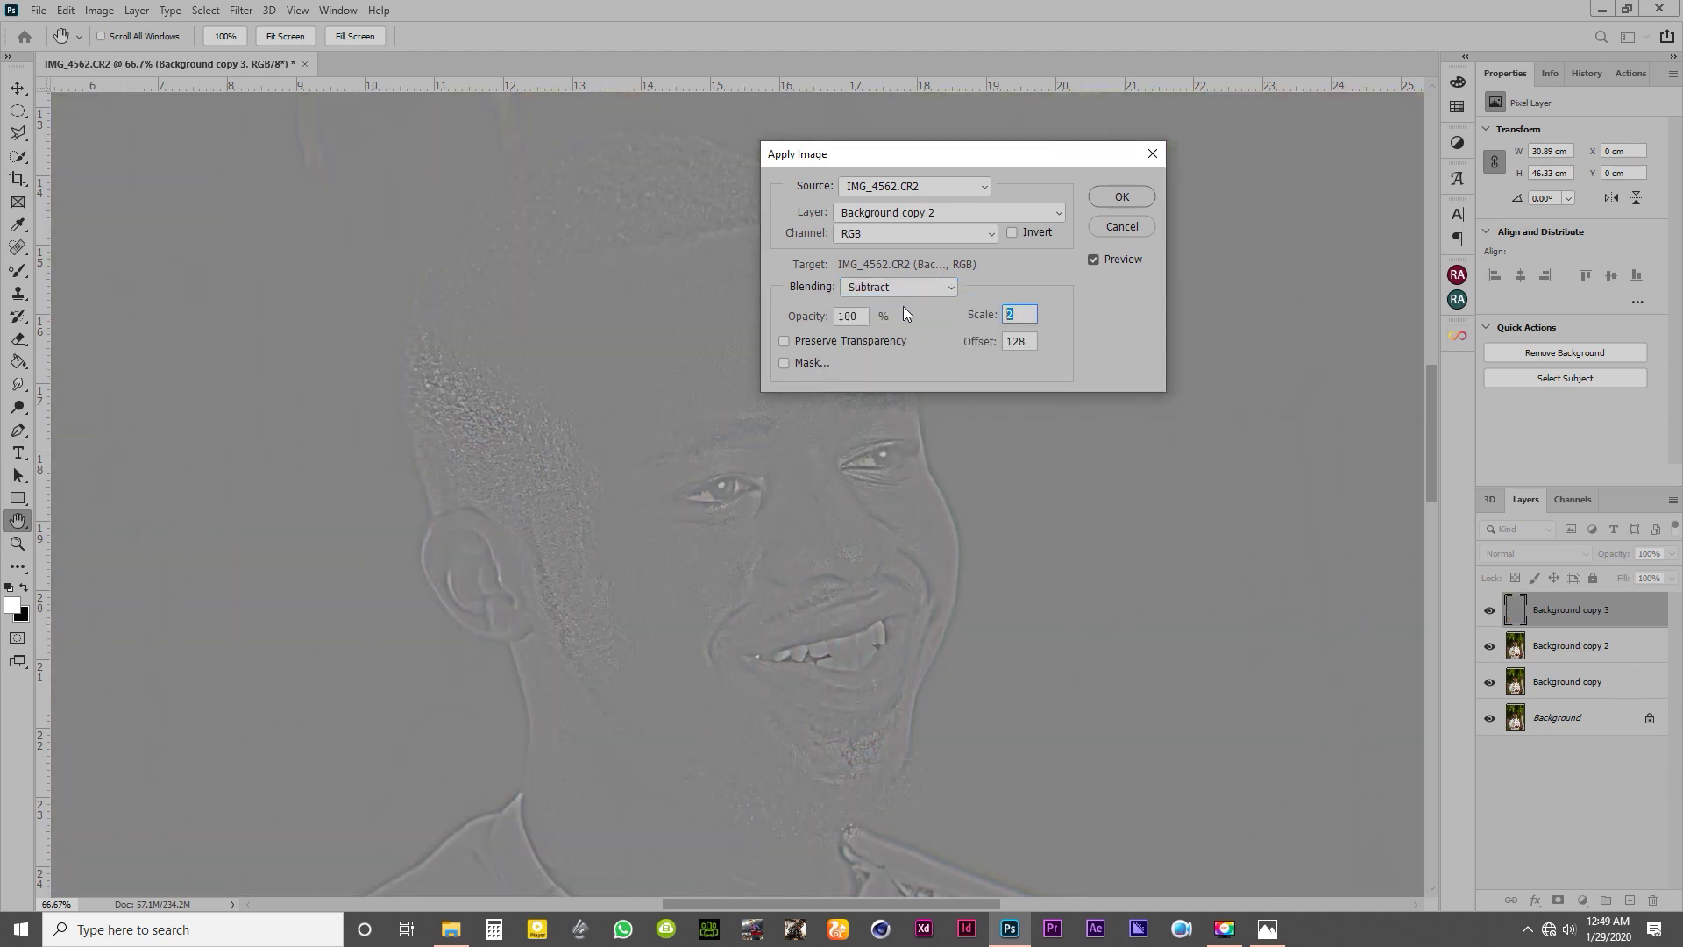
pyautogui.doubleClick(1033, 342)
pyautogui.click(1121, 198)
pyautogui.press('j')
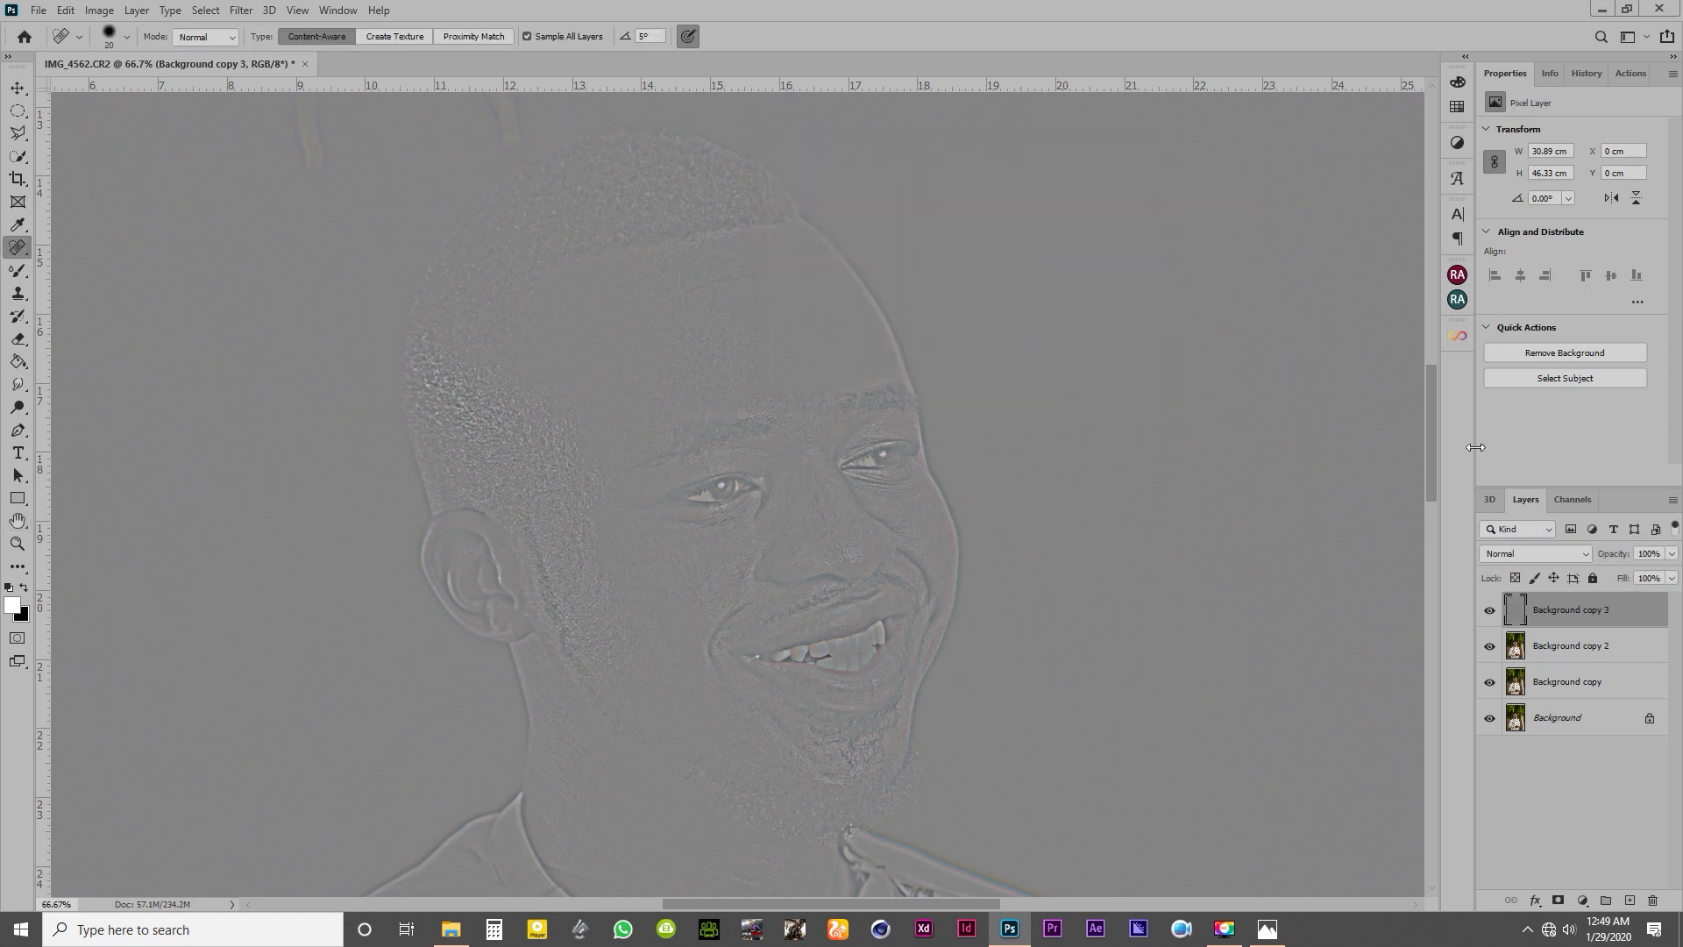
# Set the blend mode of Background copy 3 to Linear Light.
pyautogui.click(1539, 550)
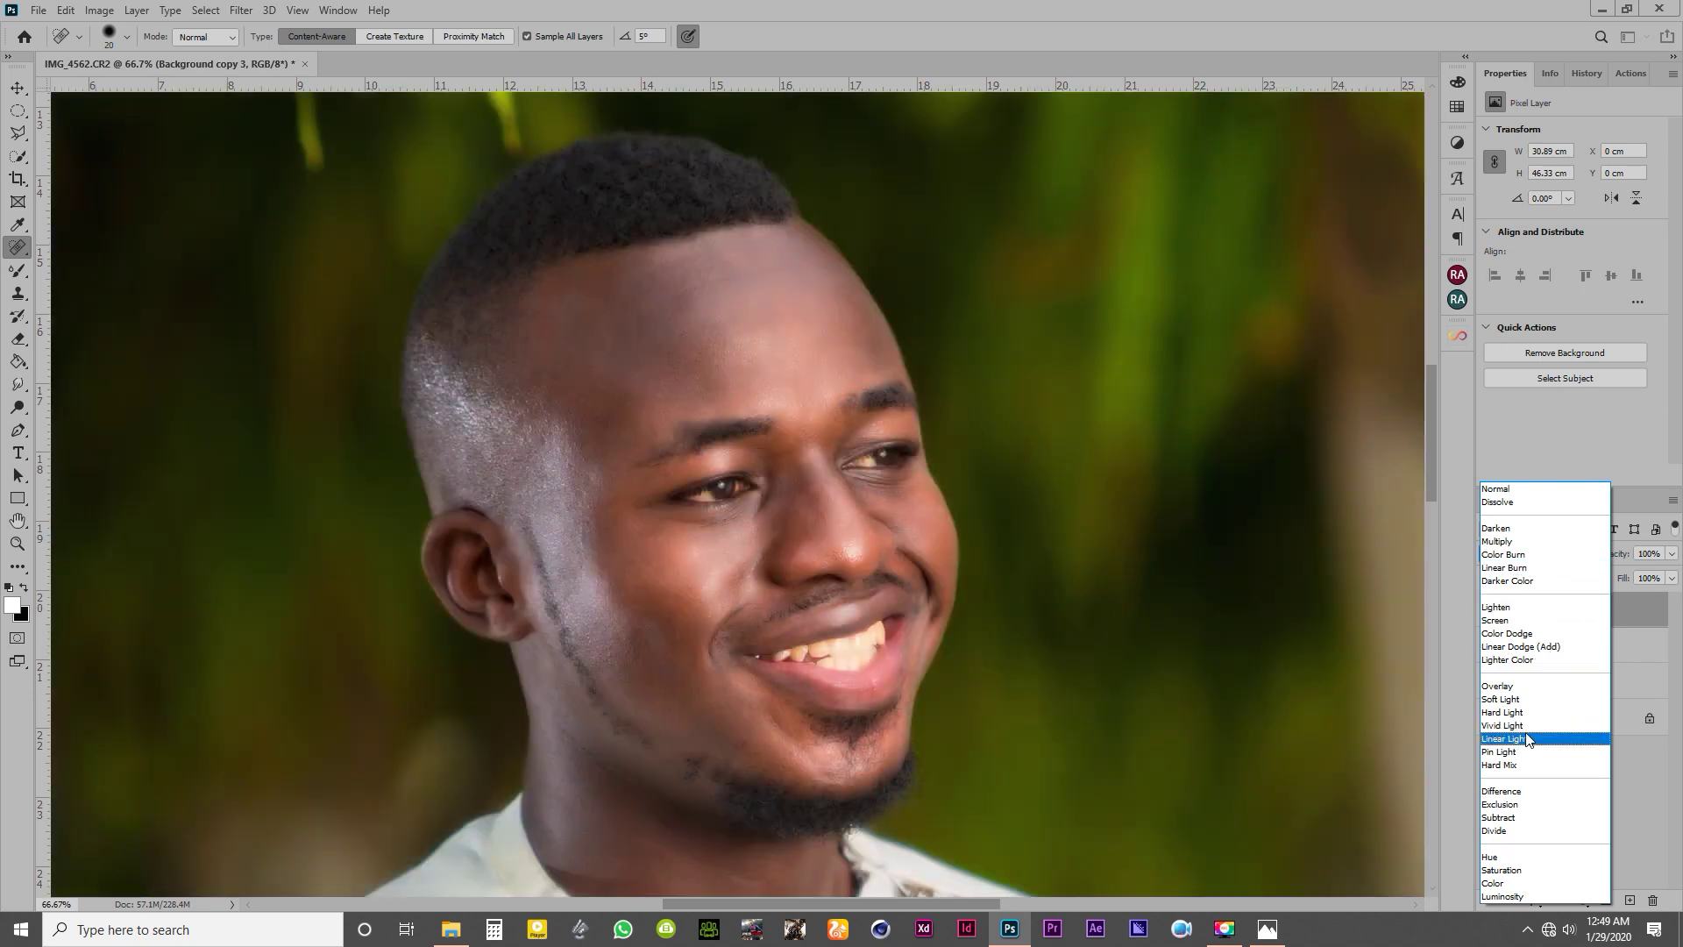
pyautogui.click(1530, 738)
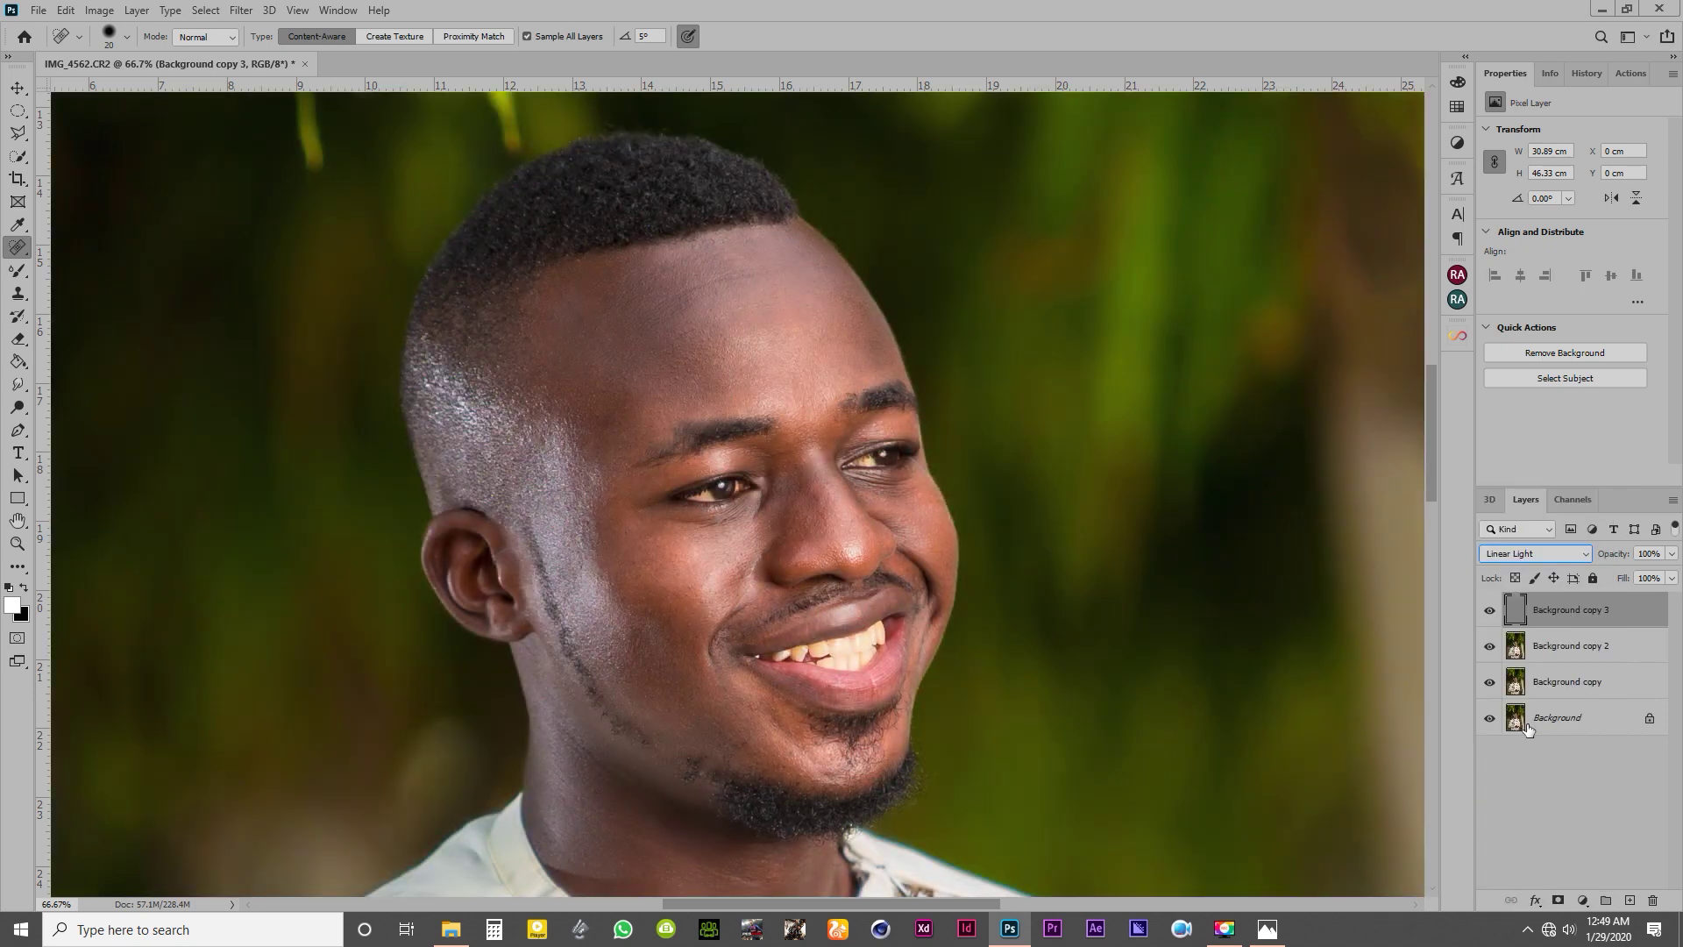
# Group Background copy 3 with Background copy 2, name the group FS and expand it.
pyautogui.keyDown('shift'); pyautogui.click(1578, 647); pyautogui.keyUp('shift')
pyautogui.hotkey('ctrl', 'g')
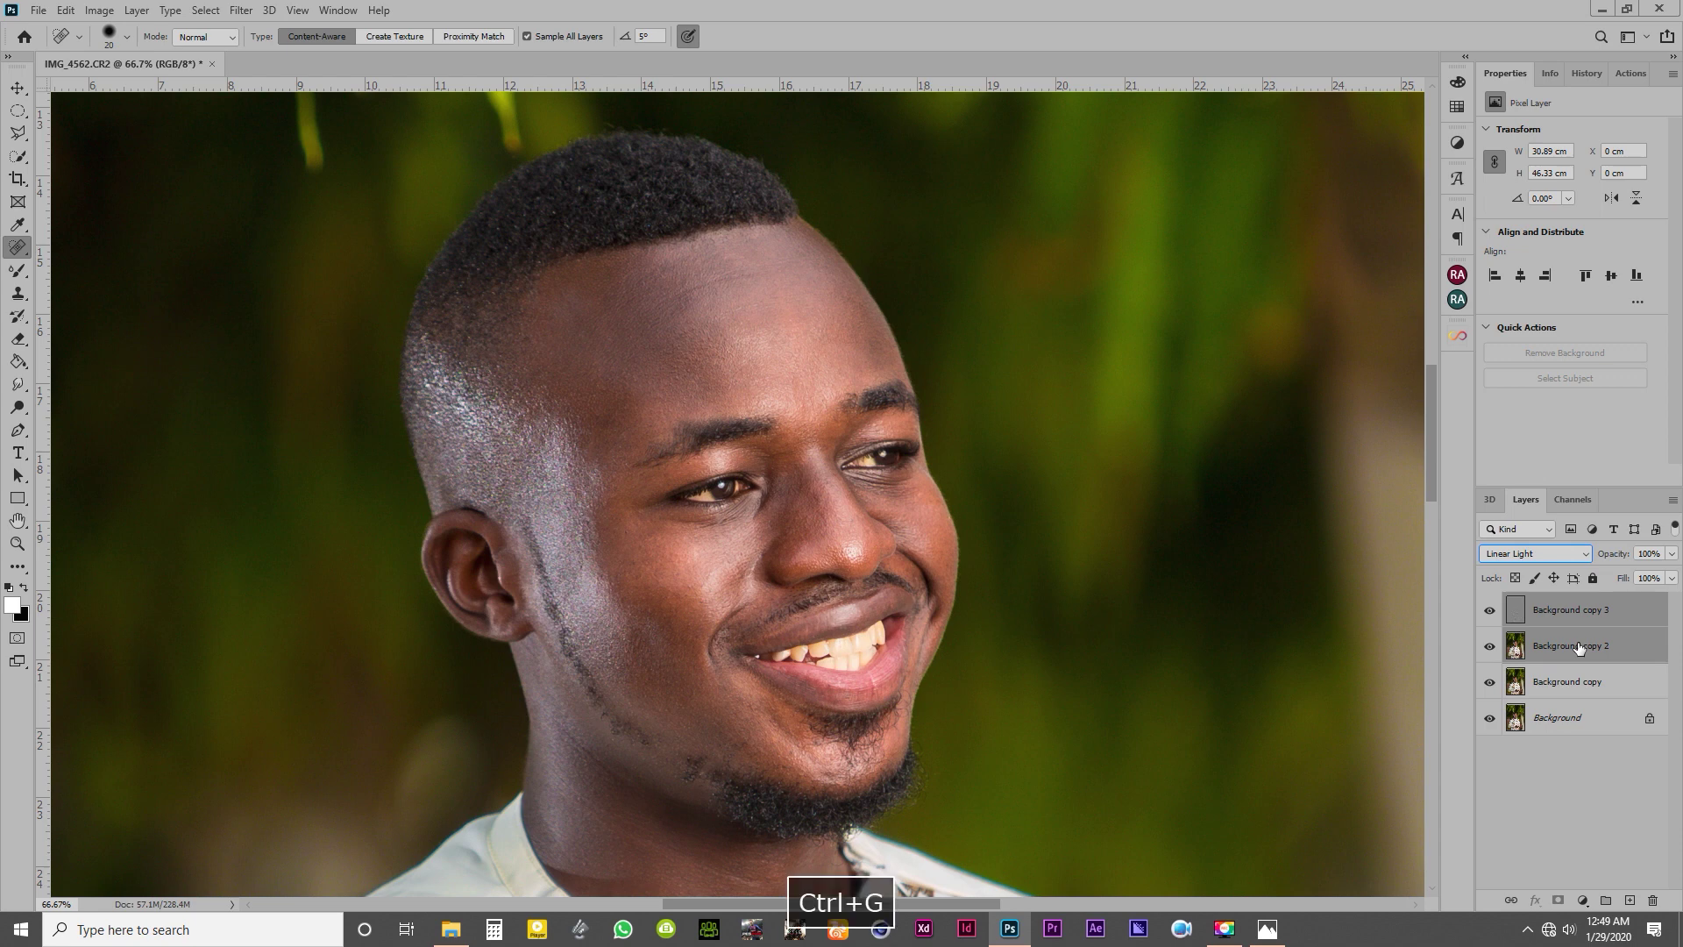
pyautogui.doubleClick(1551, 605)
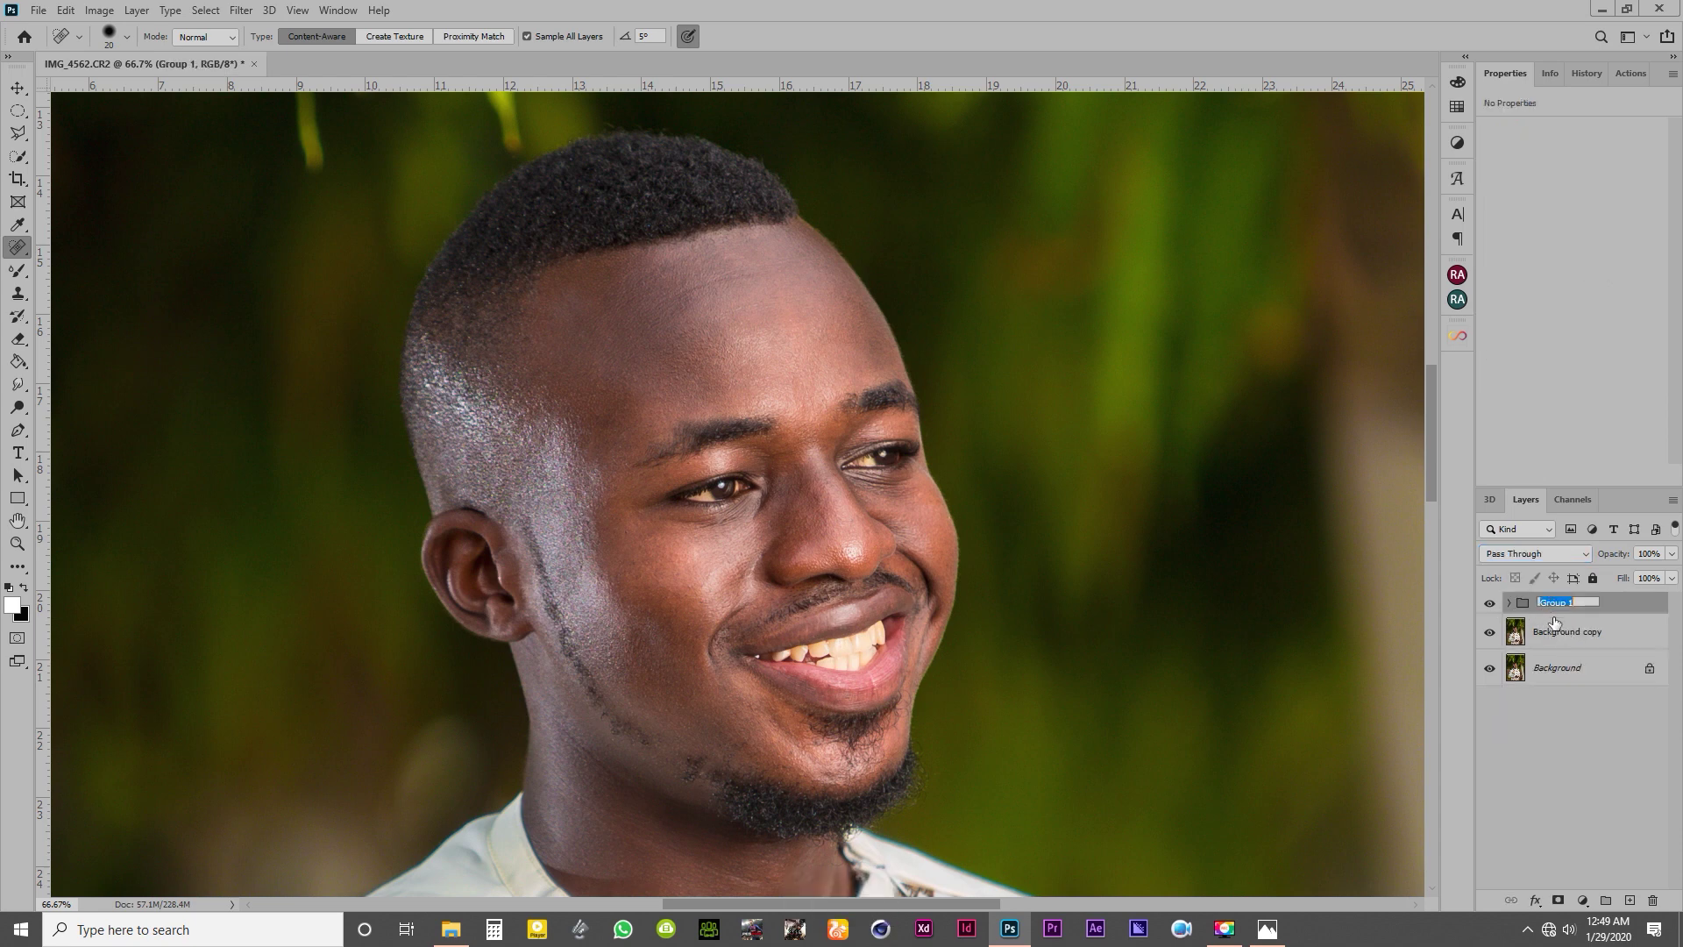
pyautogui.write('FS')
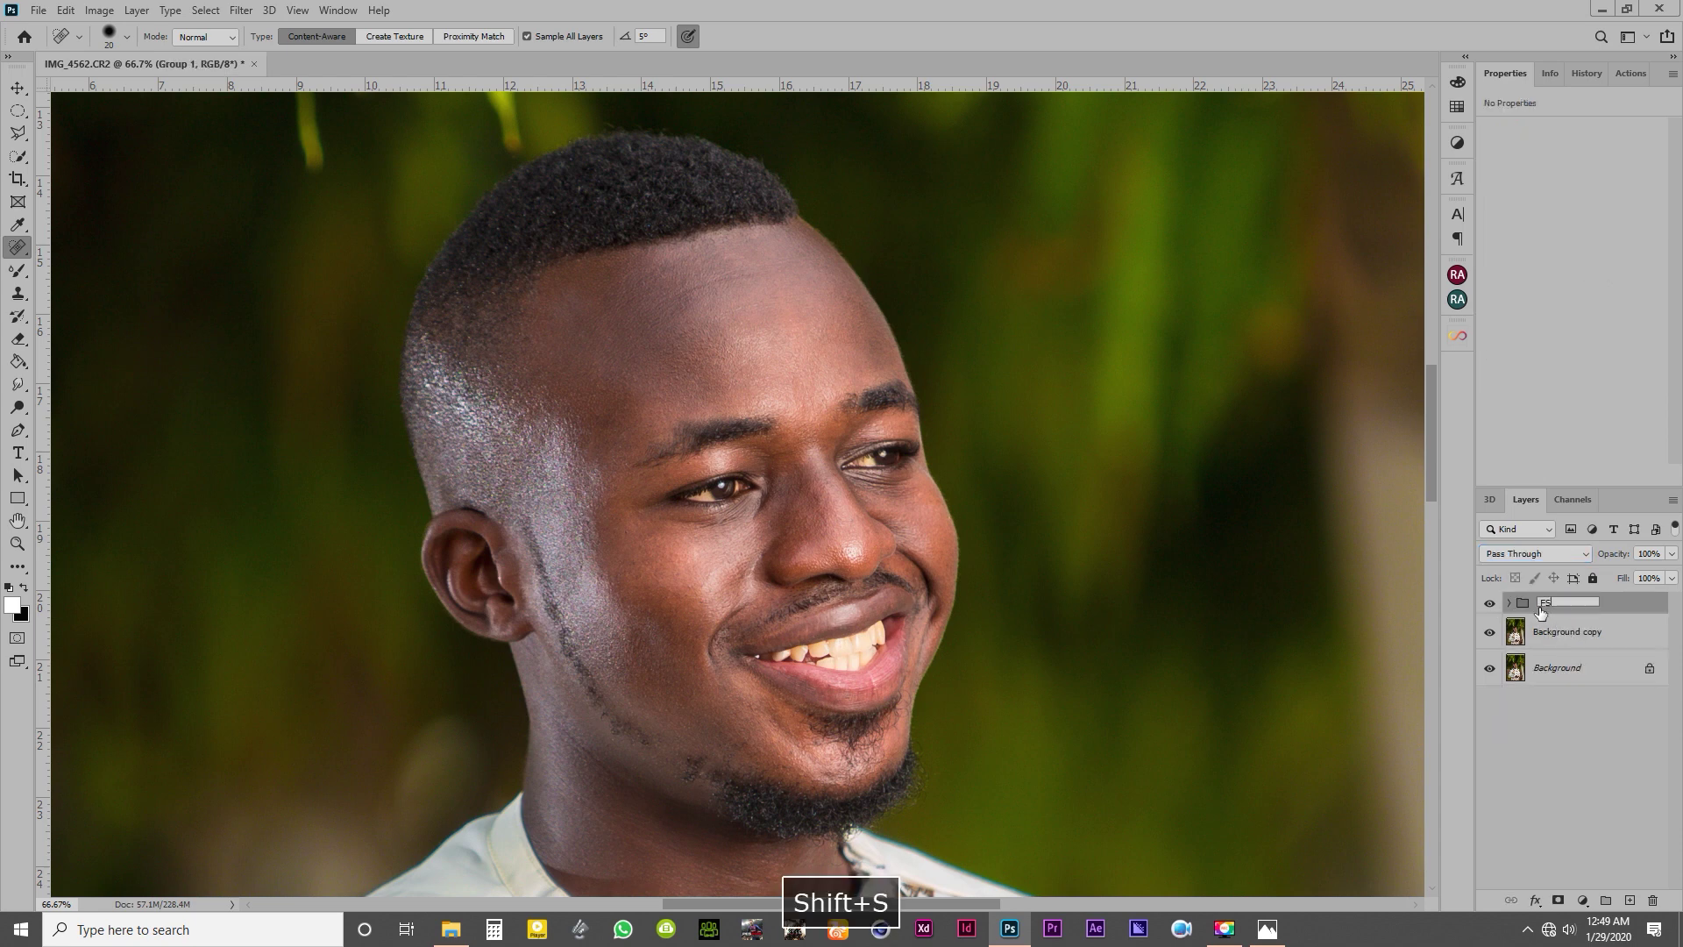
pyautogui.click(1514, 605)
pyautogui.click(1514, 605)
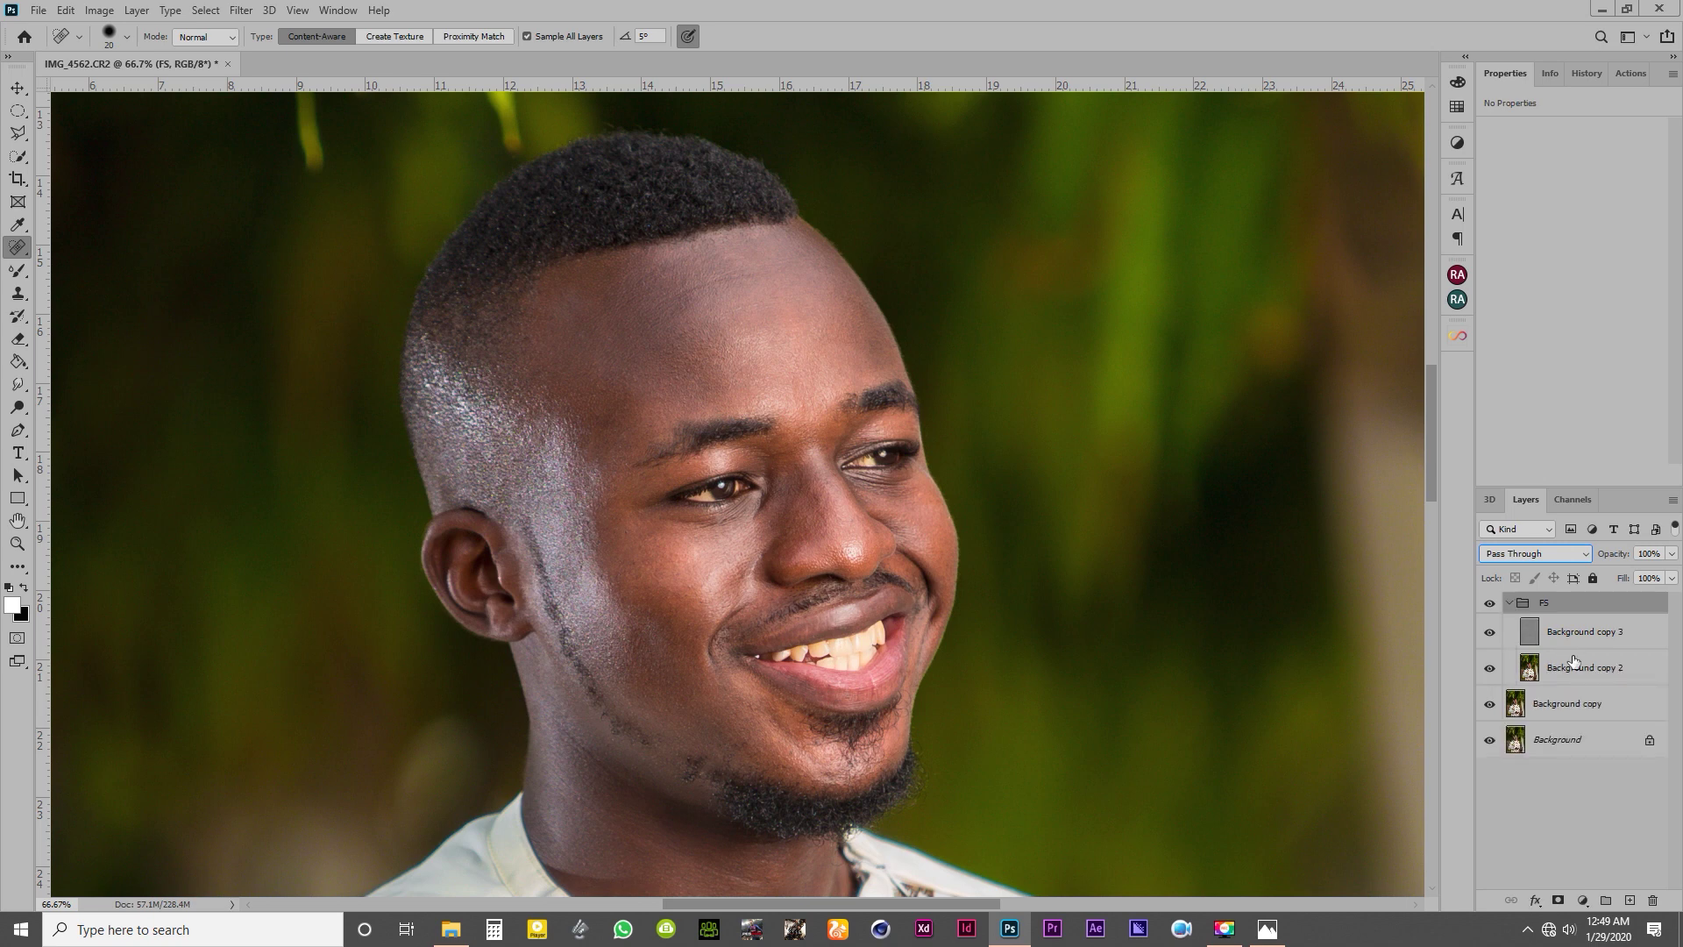
# Rename the Background copy 2 layer as LF and the Background copy 3 layer as HF.
pyautogui.doubleClick(1582, 666)
pyautogui.write('F')
pyautogui.hotkey('shift', 'Tab')
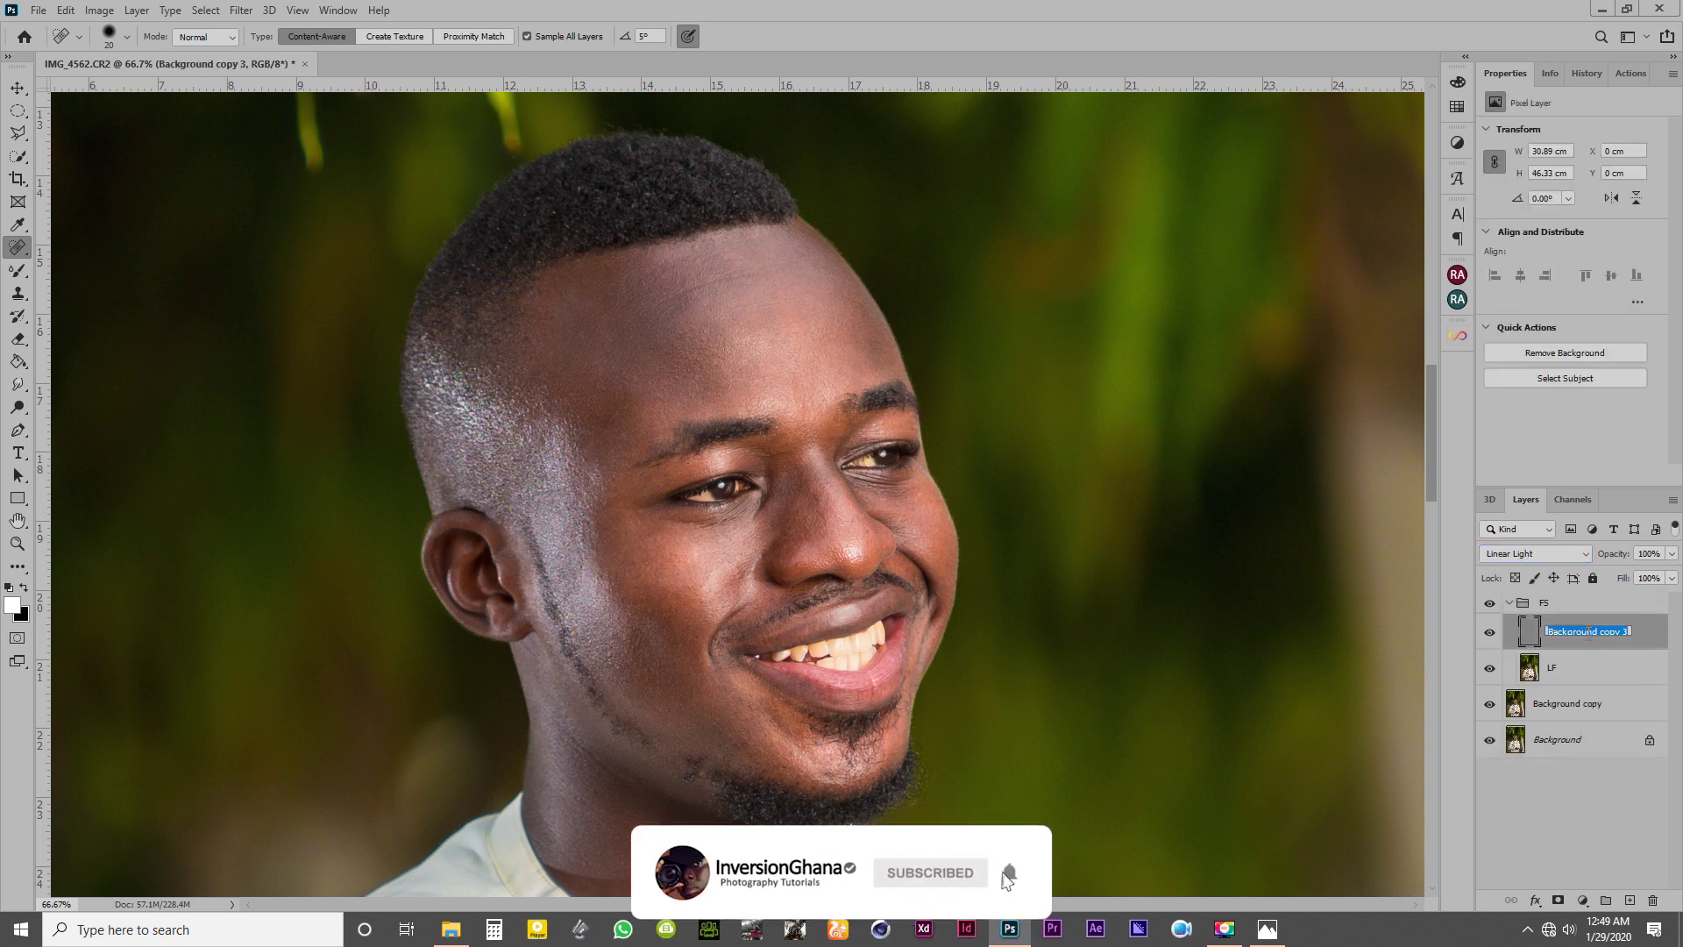
pyautogui.write('HF')
pyautogui.press('Return')
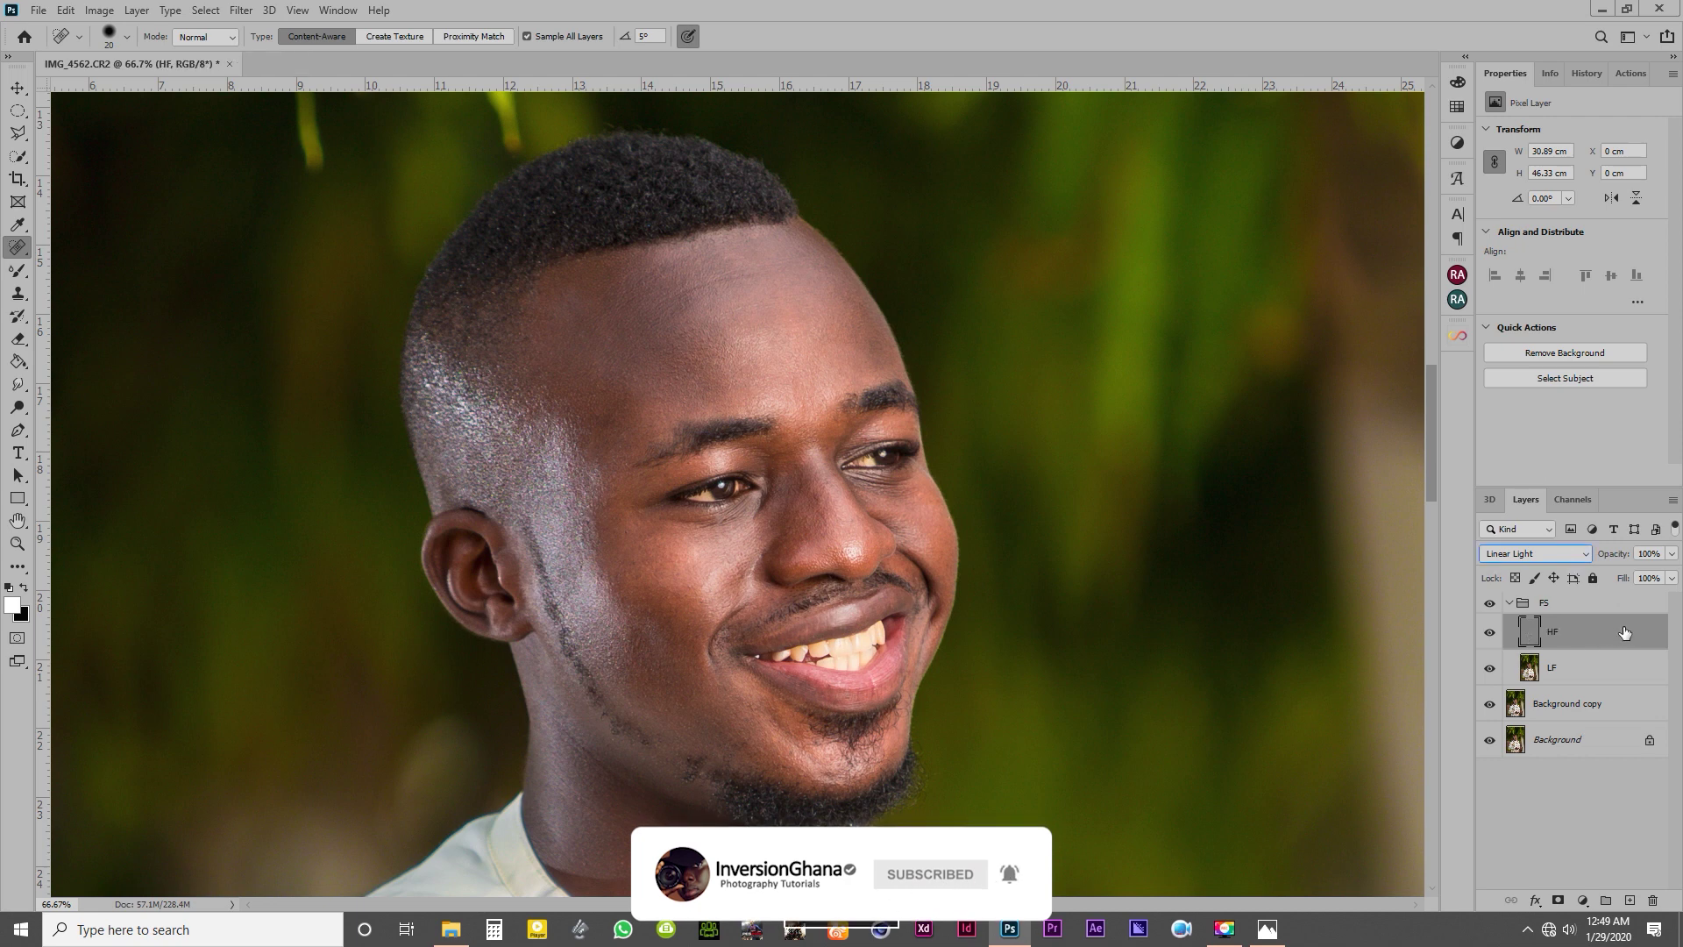
# Select the LF layer and activate the Mixer Brush Tool.
pyautogui.click(1565, 675)
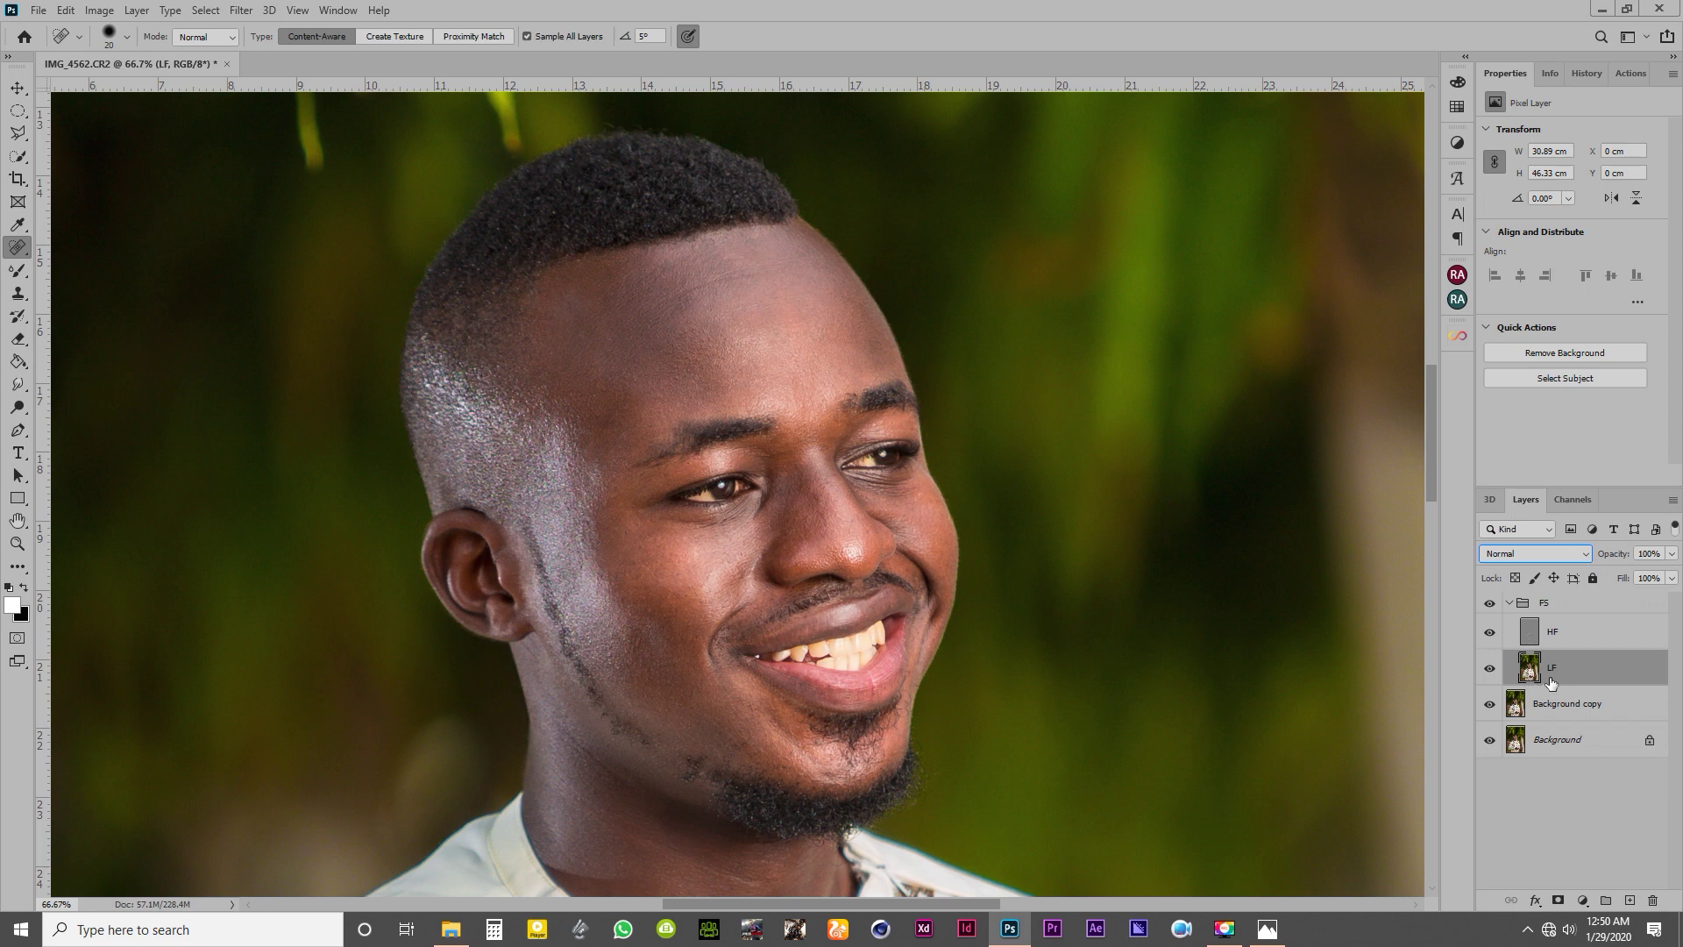
pyautogui.click(20, 272)
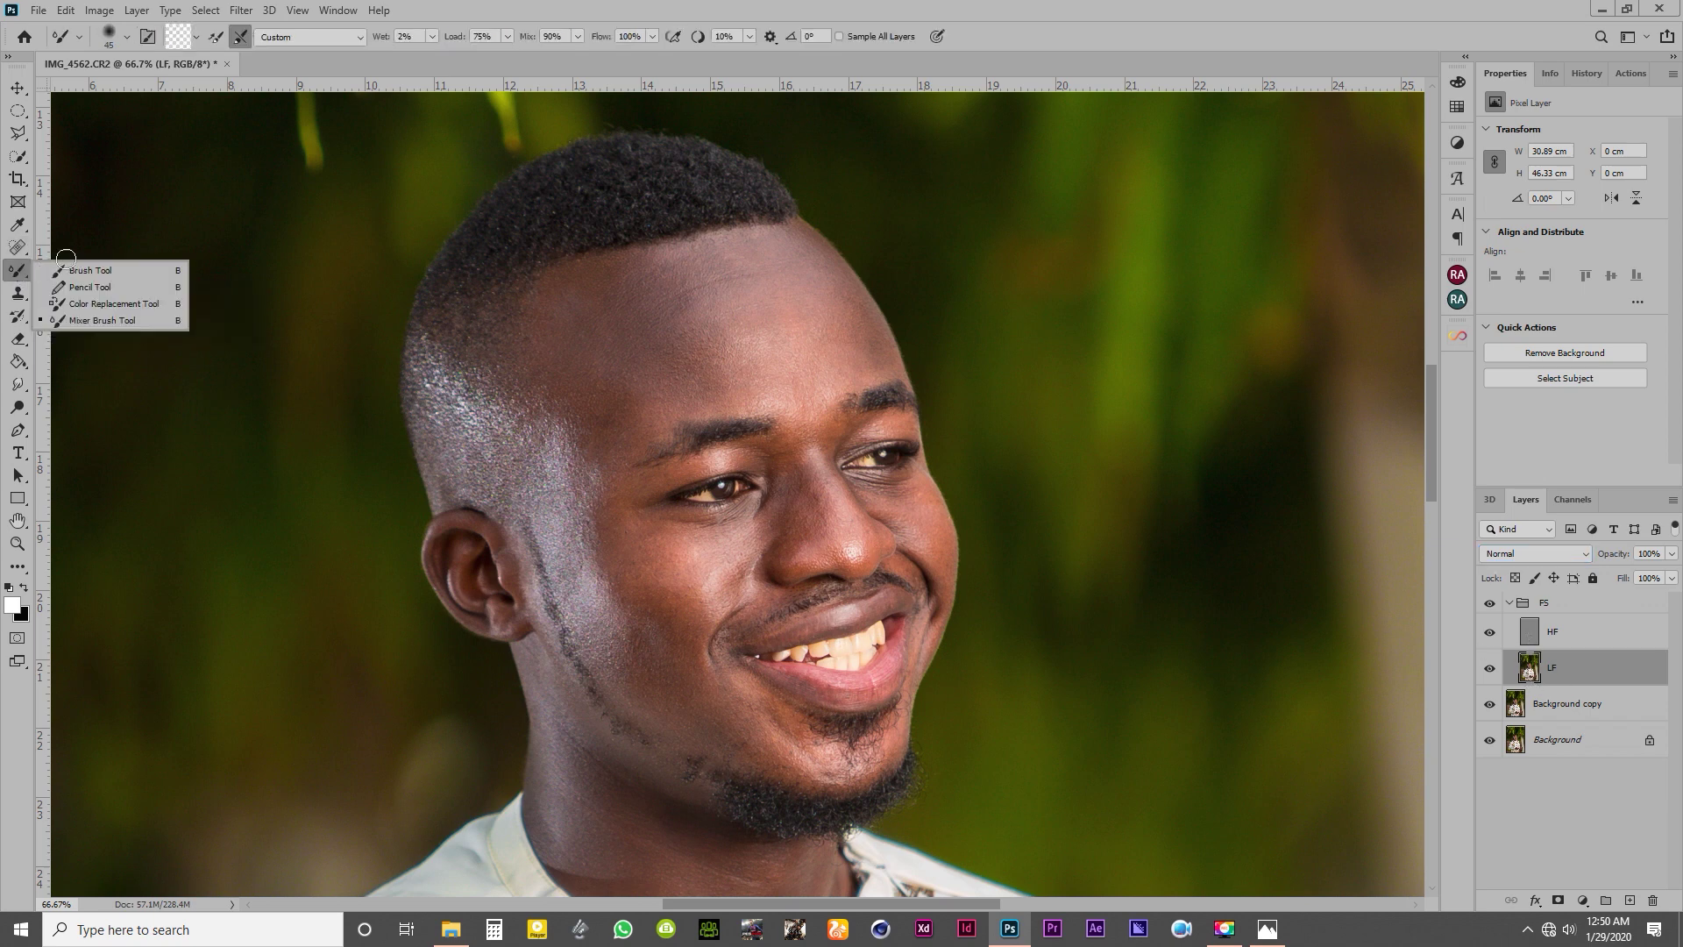
pyautogui.rightClick(24, 269)
pyautogui.click(61, 268)
pyautogui.rightClick(27, 274)
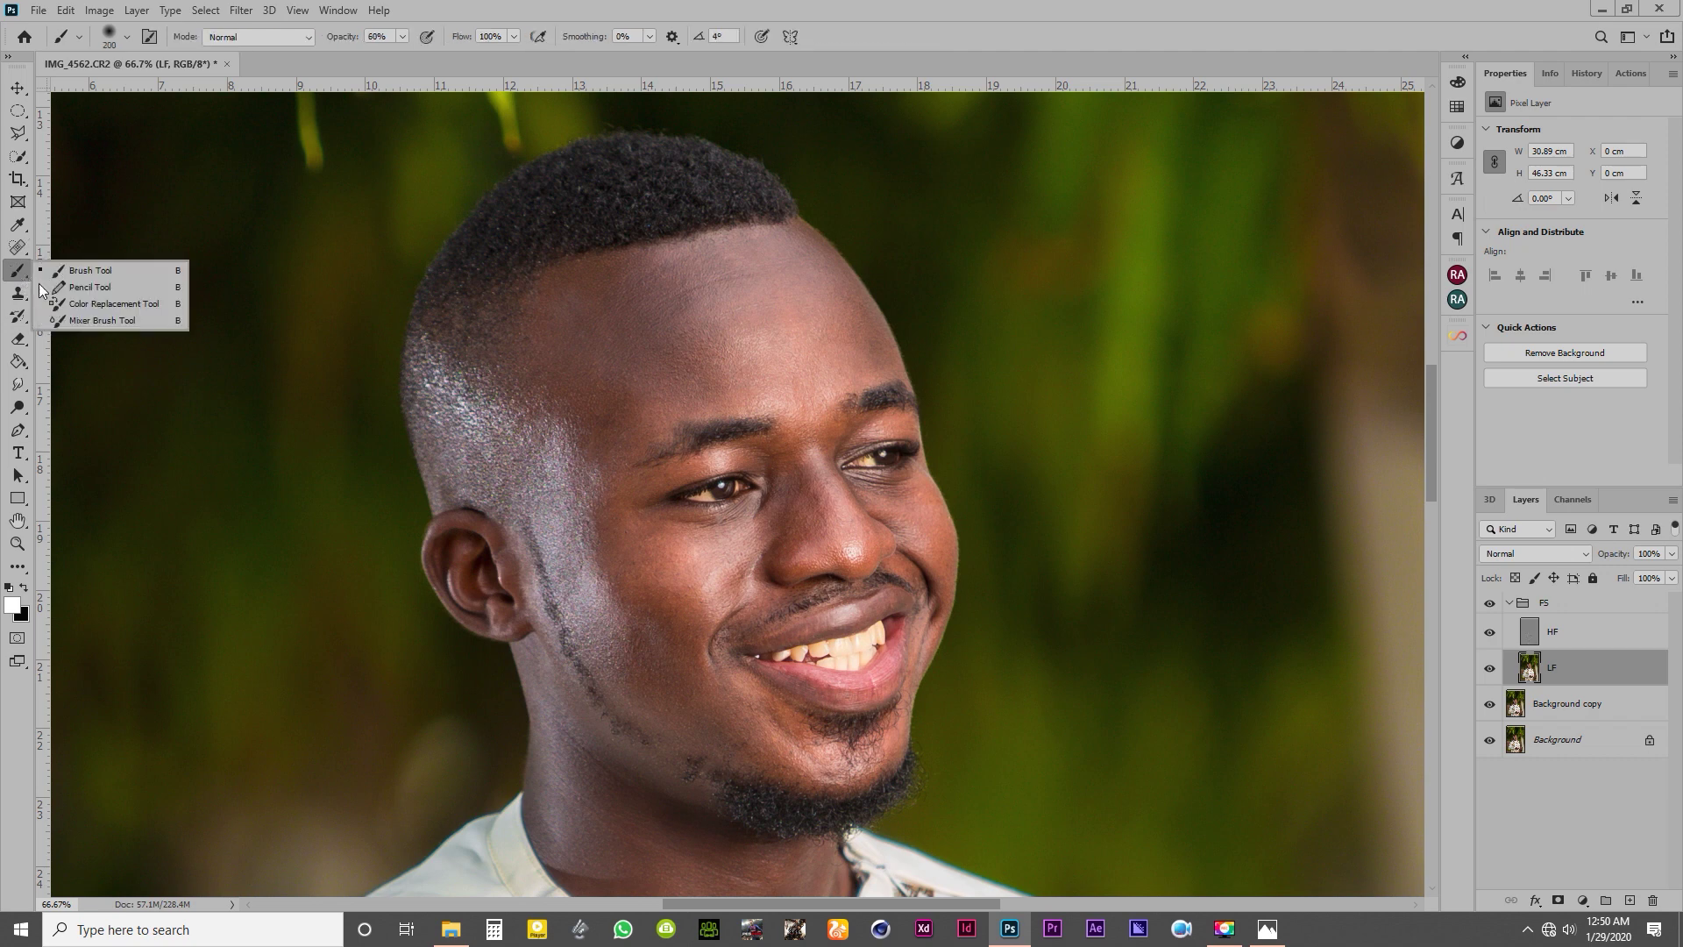
pyautogui.click(80, 320)
pyautogui.rightClick(19, 271)
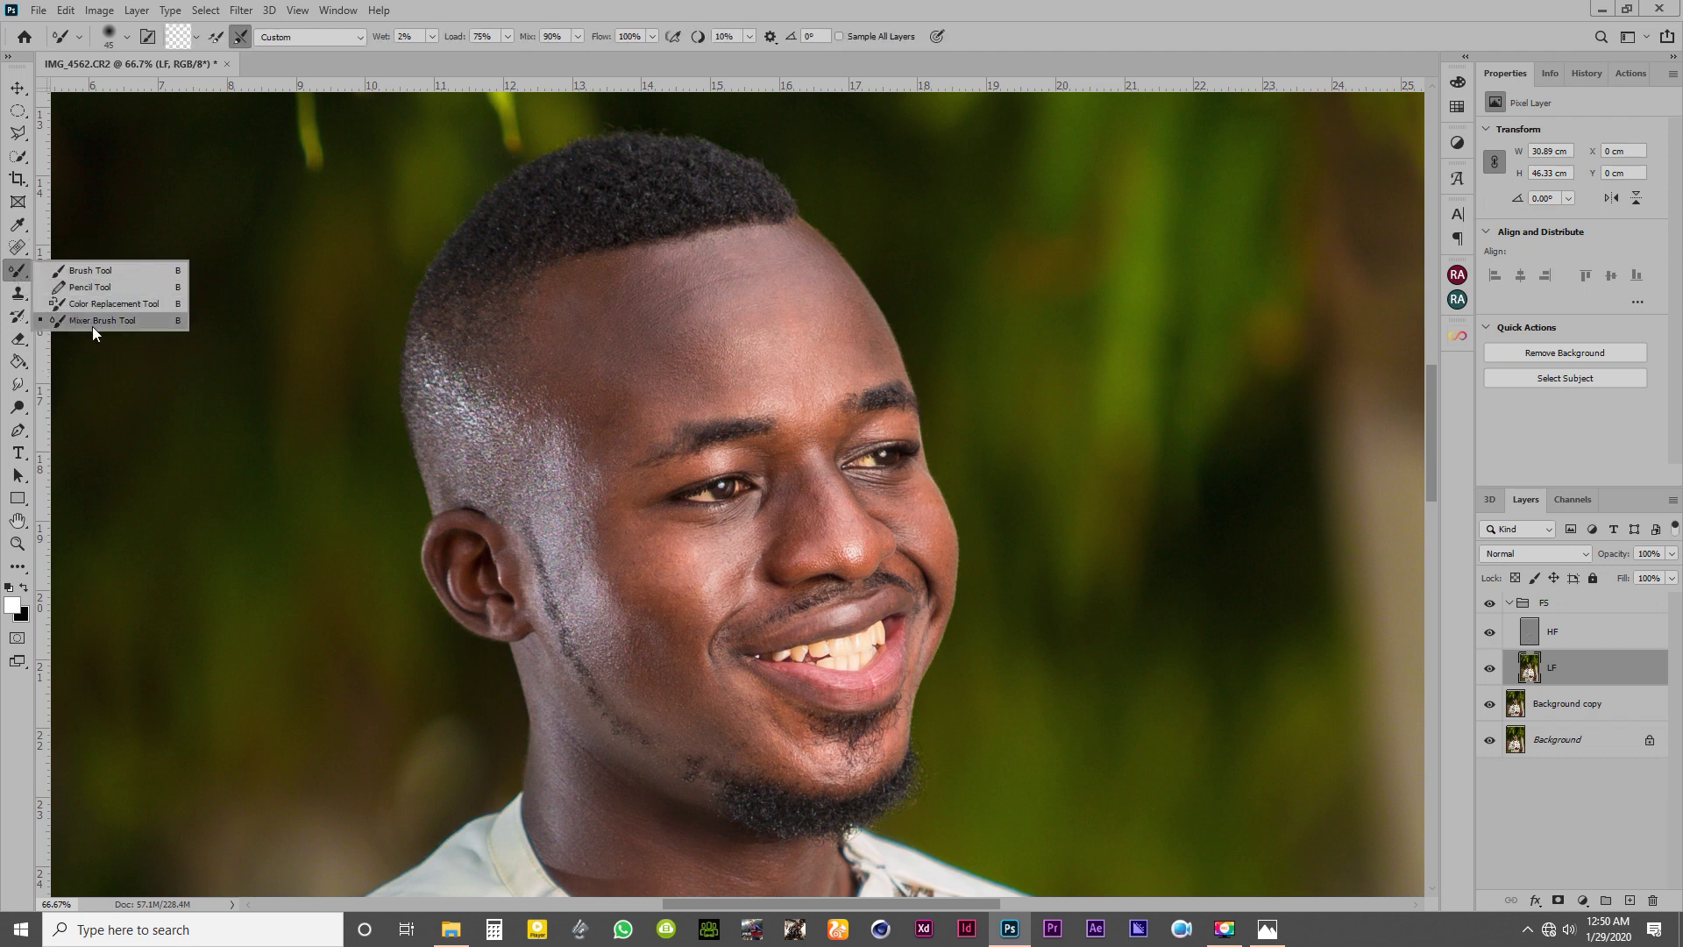
pyautogui.click(15, 281)
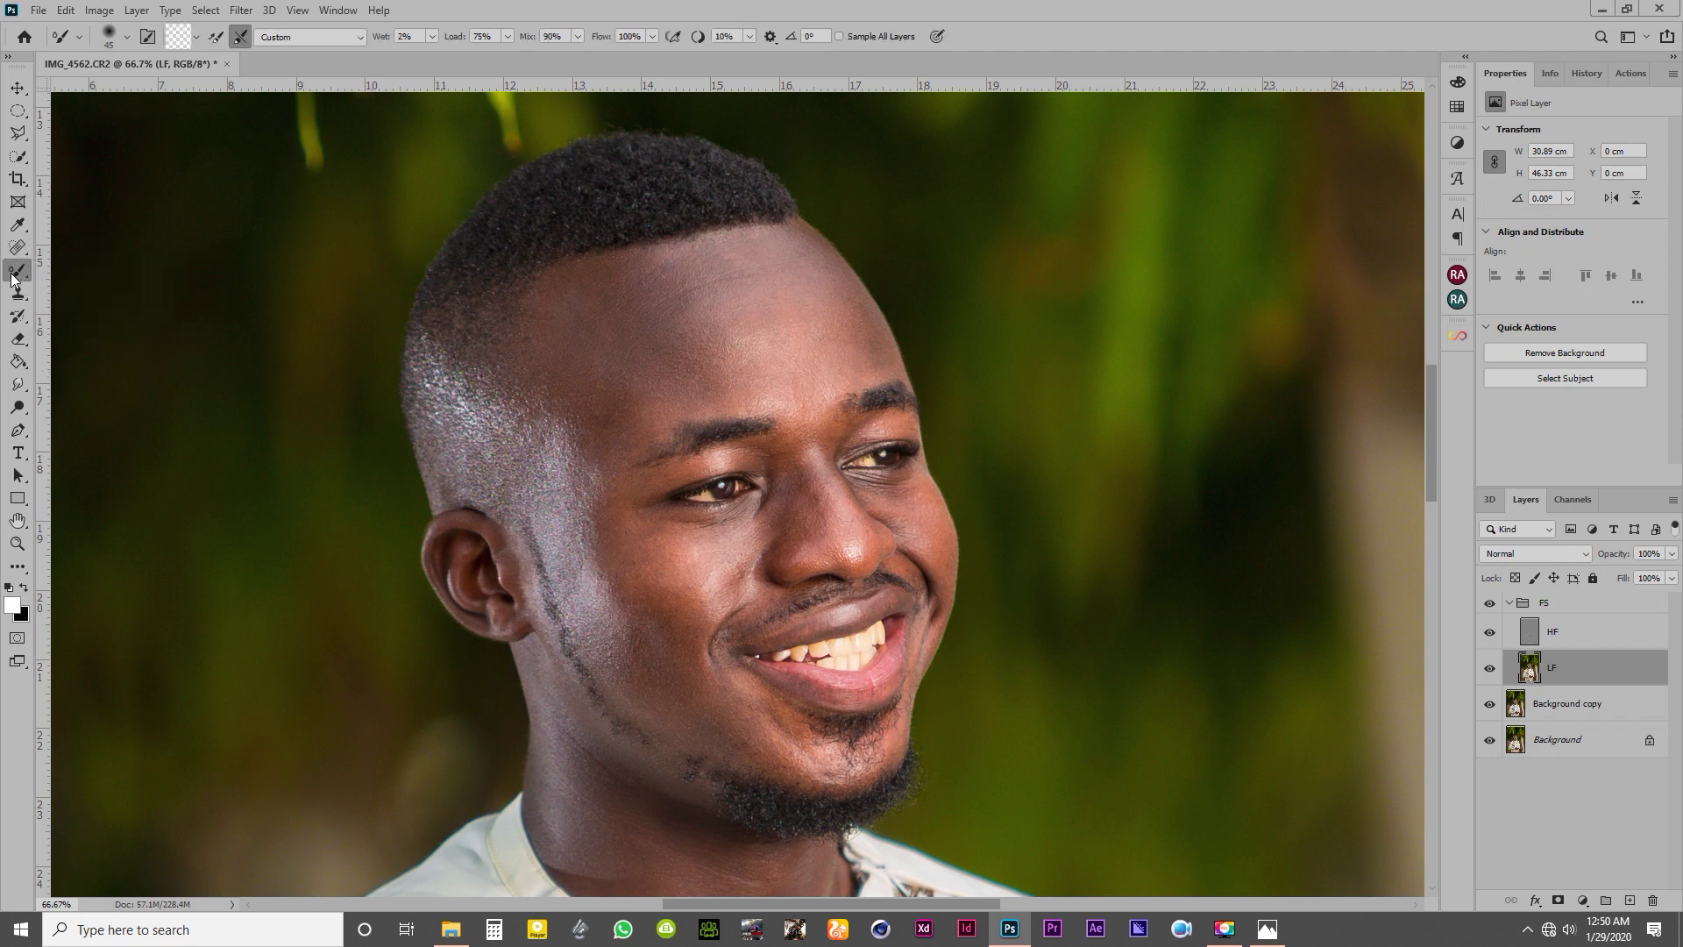
# Find the Mixer Brush Tool in the toolbar customization list, leaving the toolbar unchanged.
pyautogui.click(18, 567)
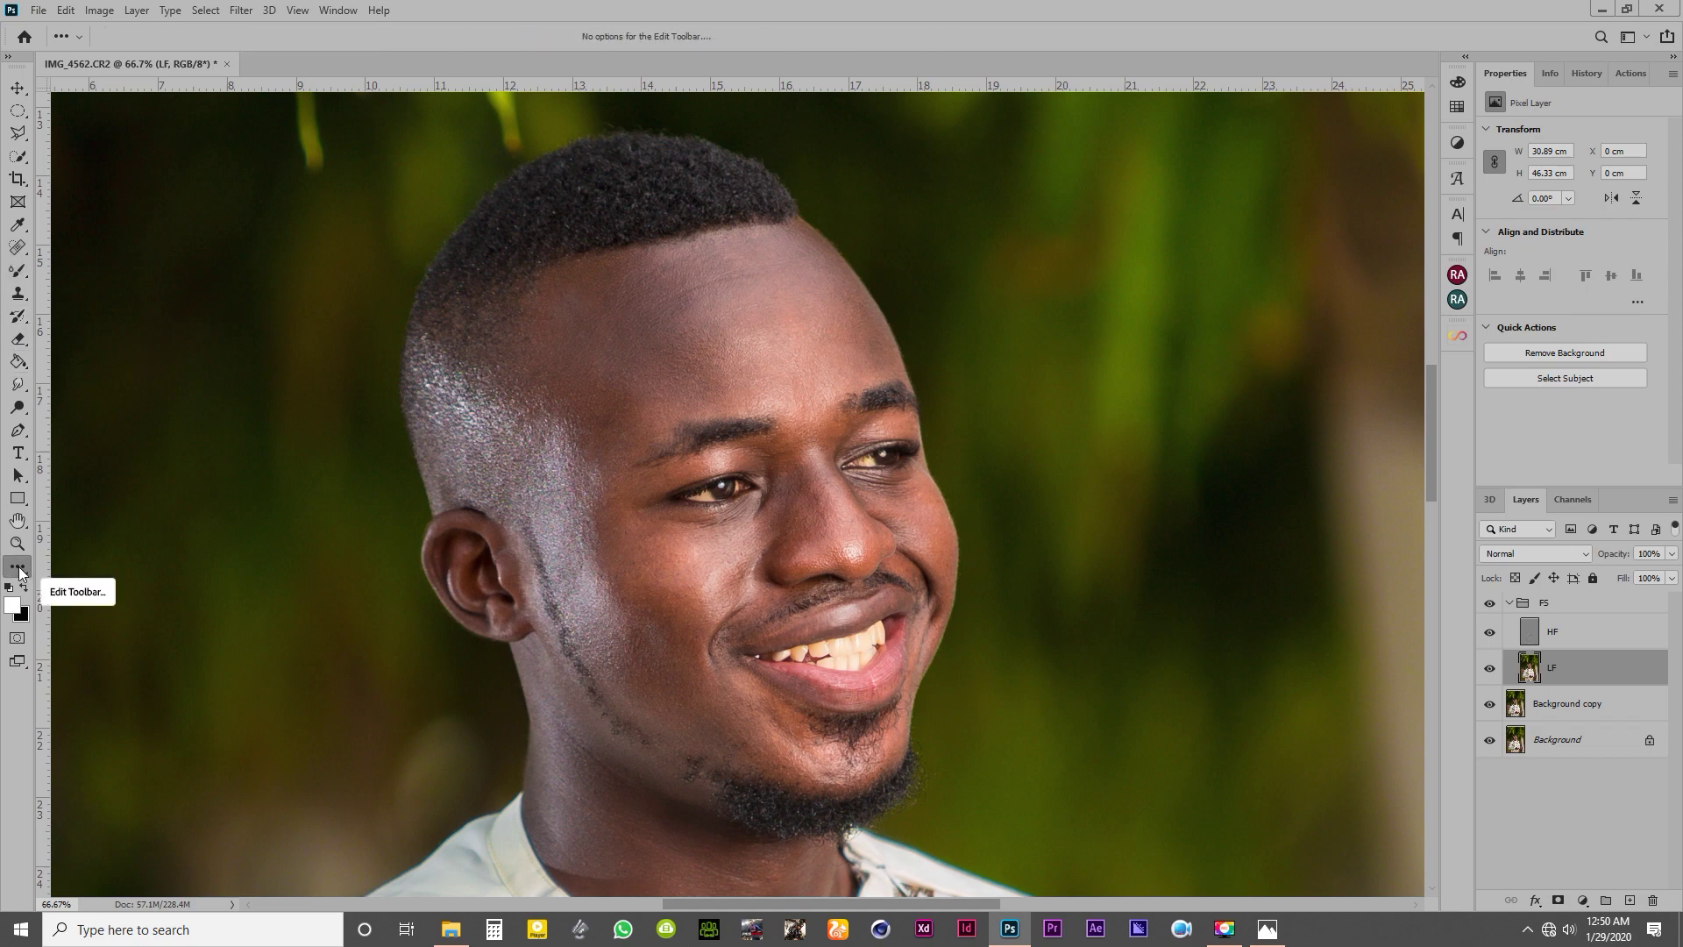
pyautogui.click(56, 567)
pyautogui.moveTo(770, 225); pyautogui.dragTo(766, 374)
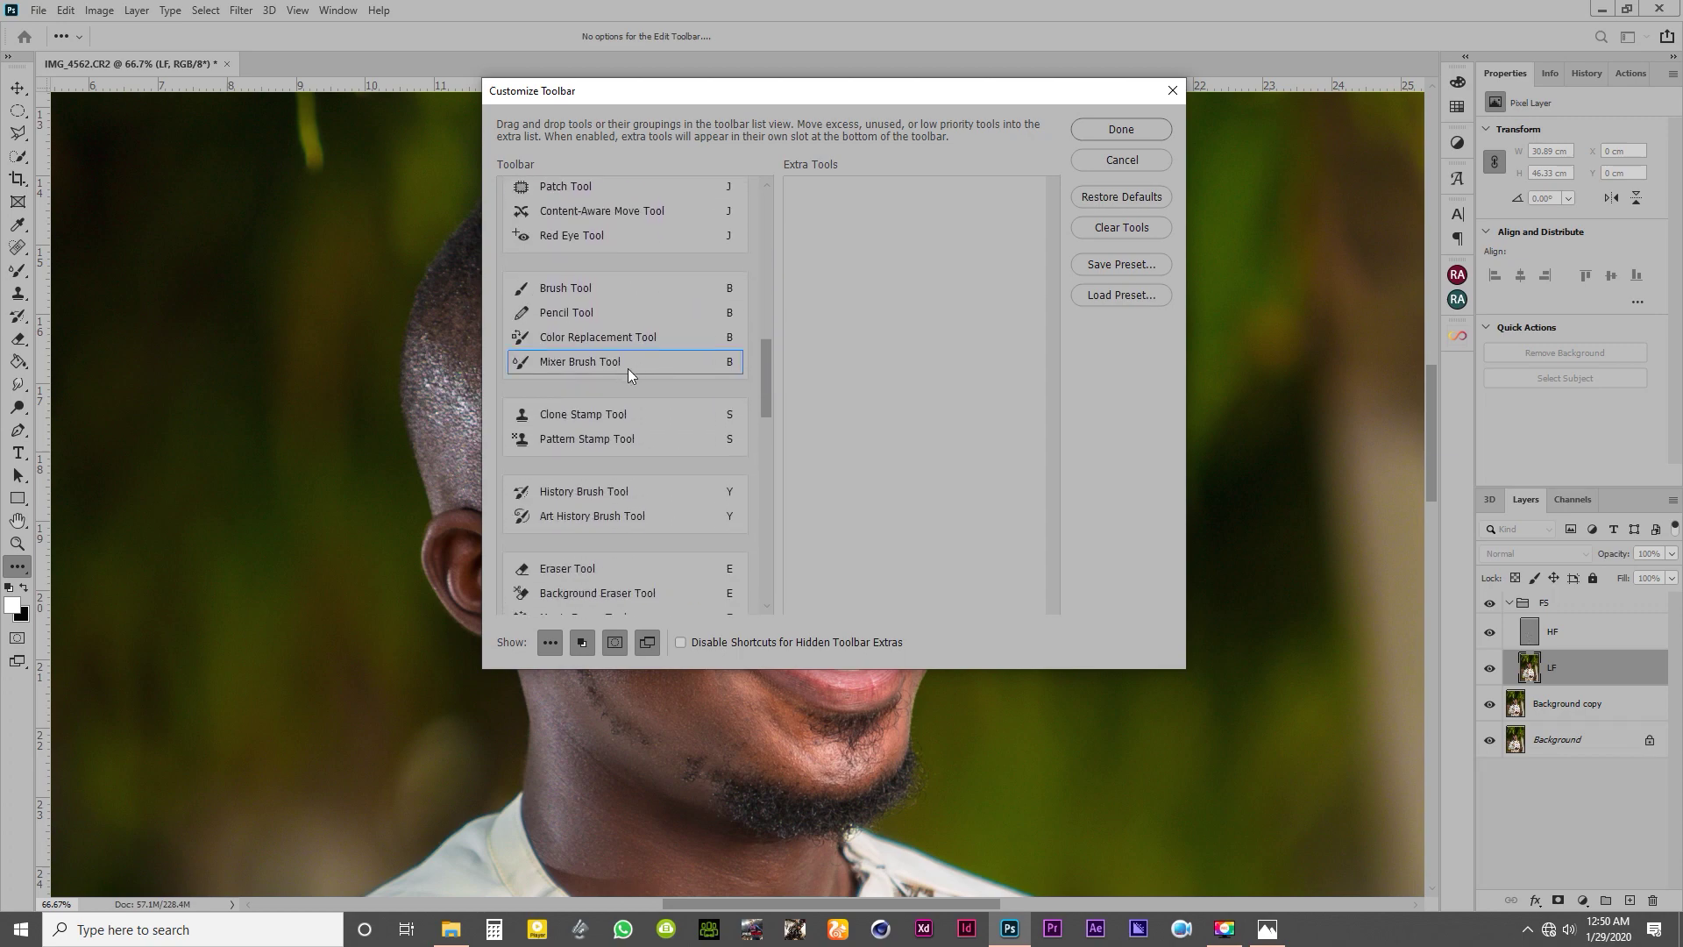
pyautogui.click(1115, 162)
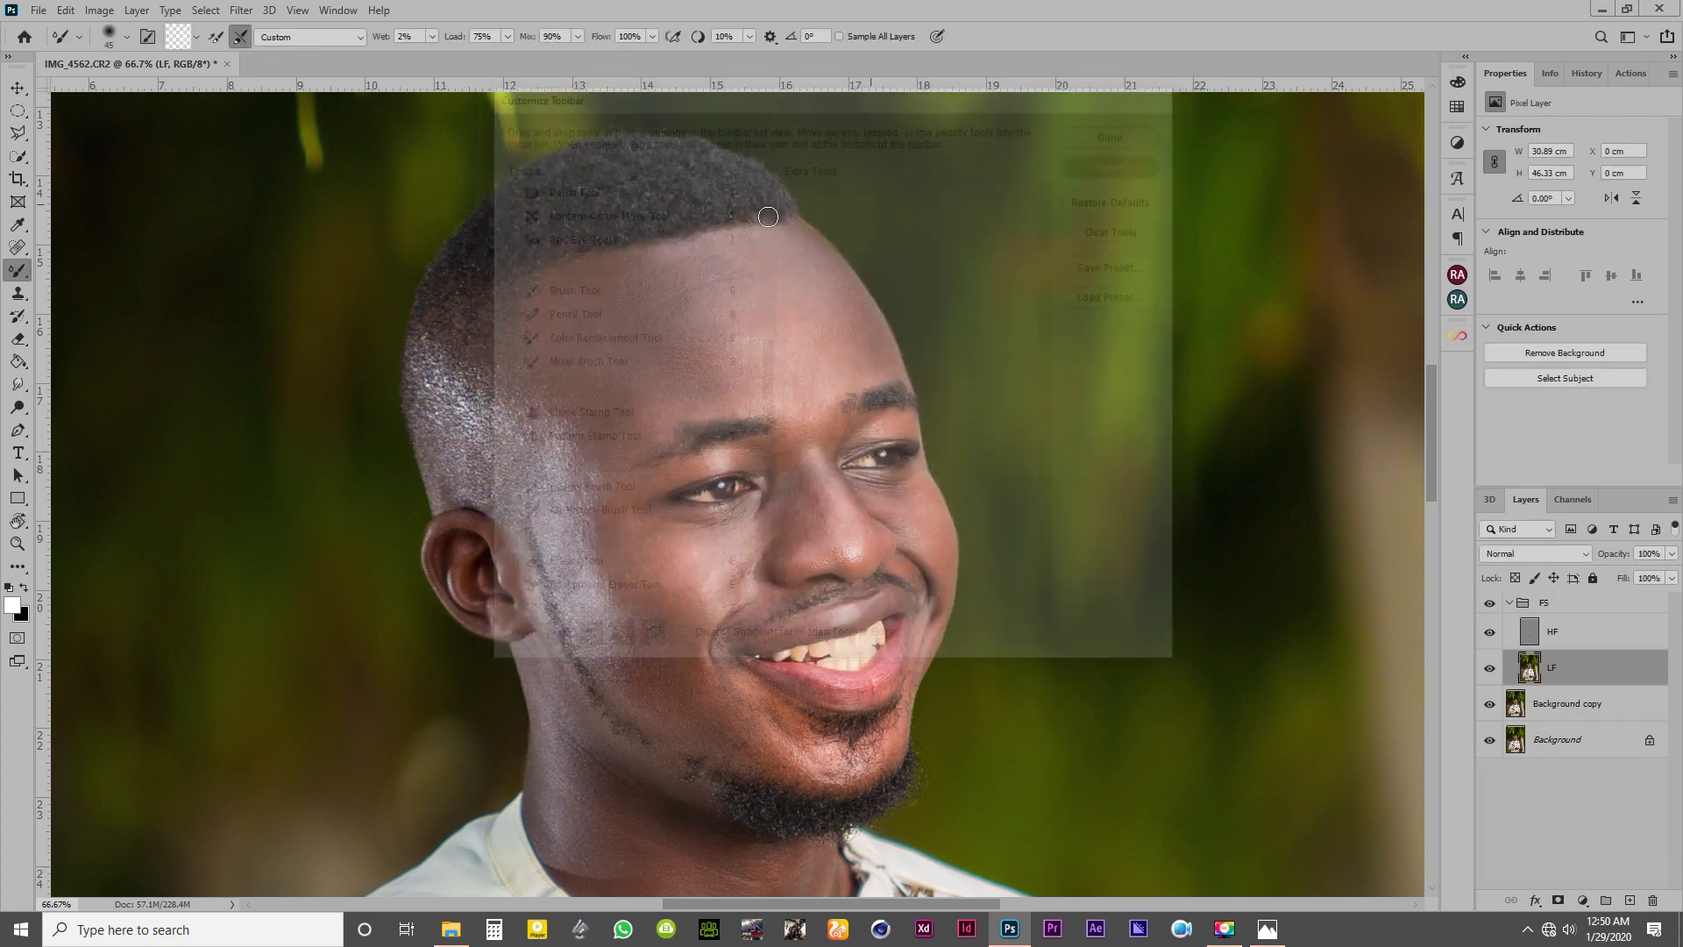
# Reset the Mixer Brush, turn off loading the brush after each stroke, and set Wet to 2%.
pyautogui.click(78, 37)
pyautogui.click(259, 72)
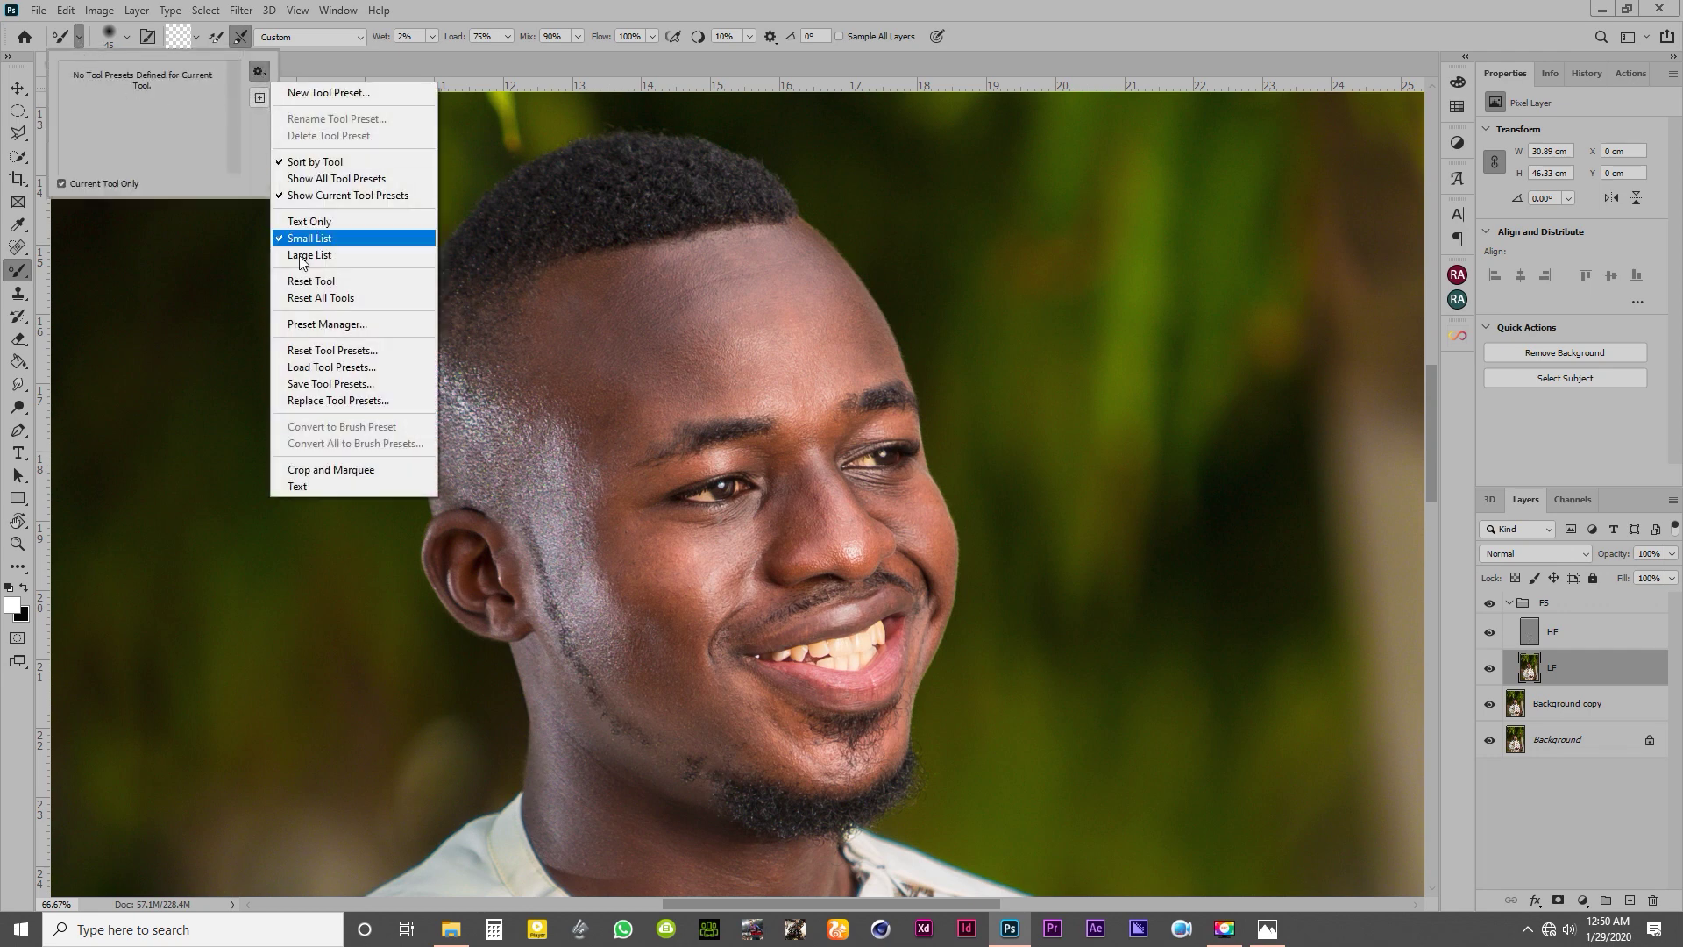
pyautogui.click(315, 278)
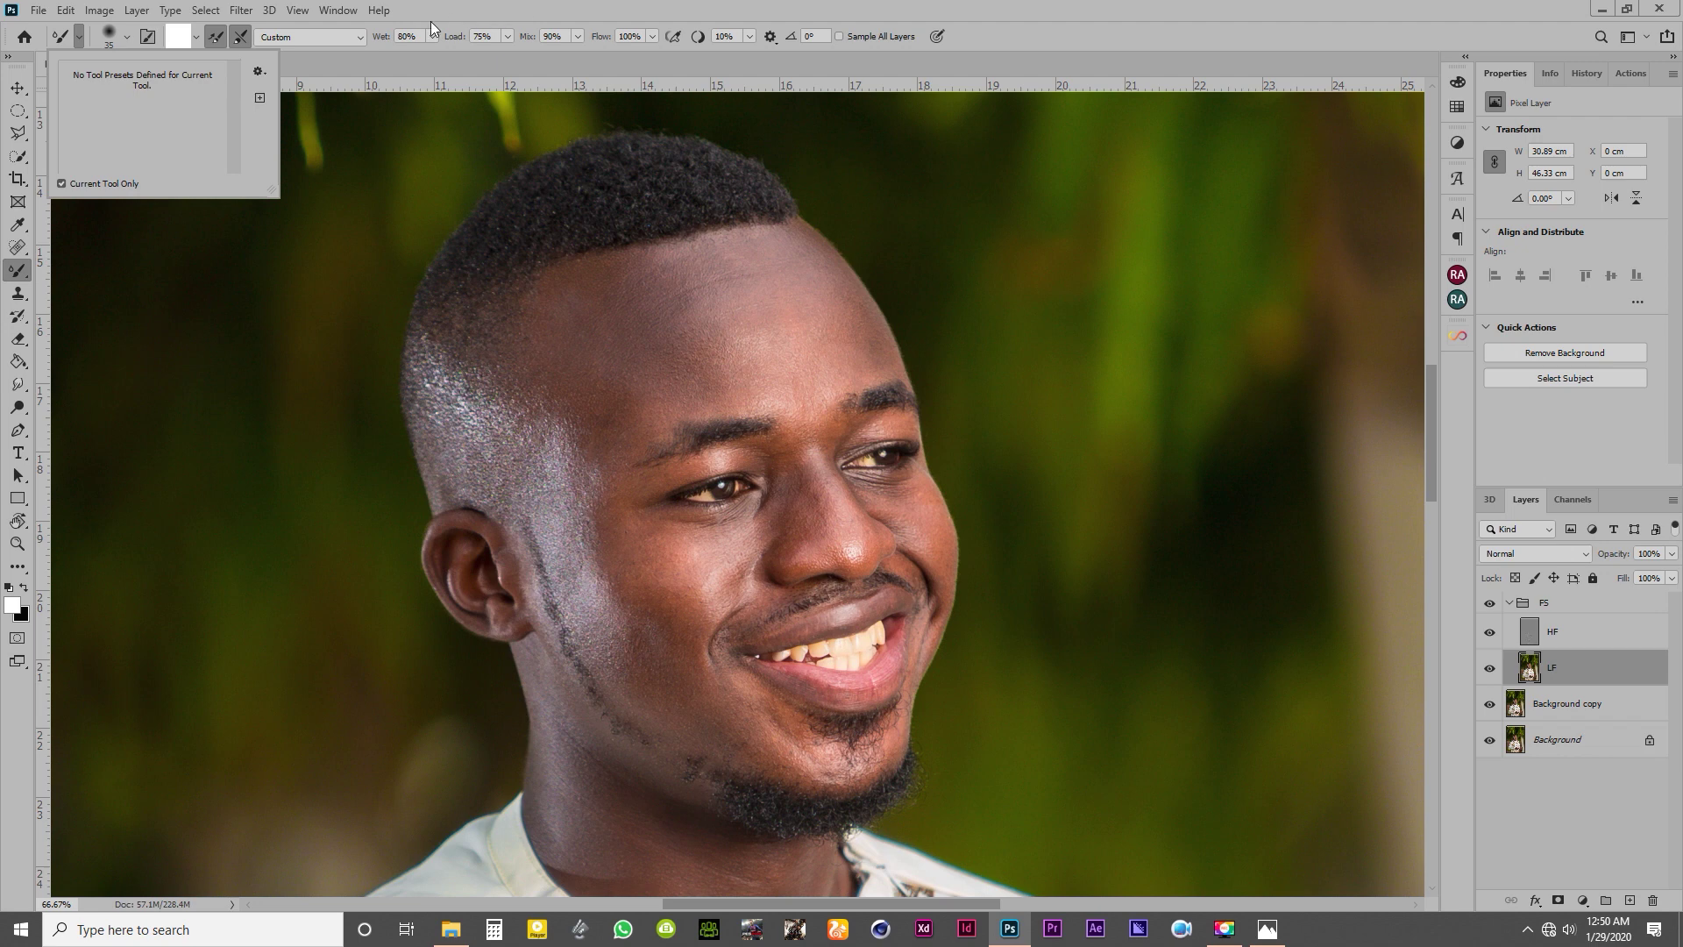
pyautogui.click(214, 40)
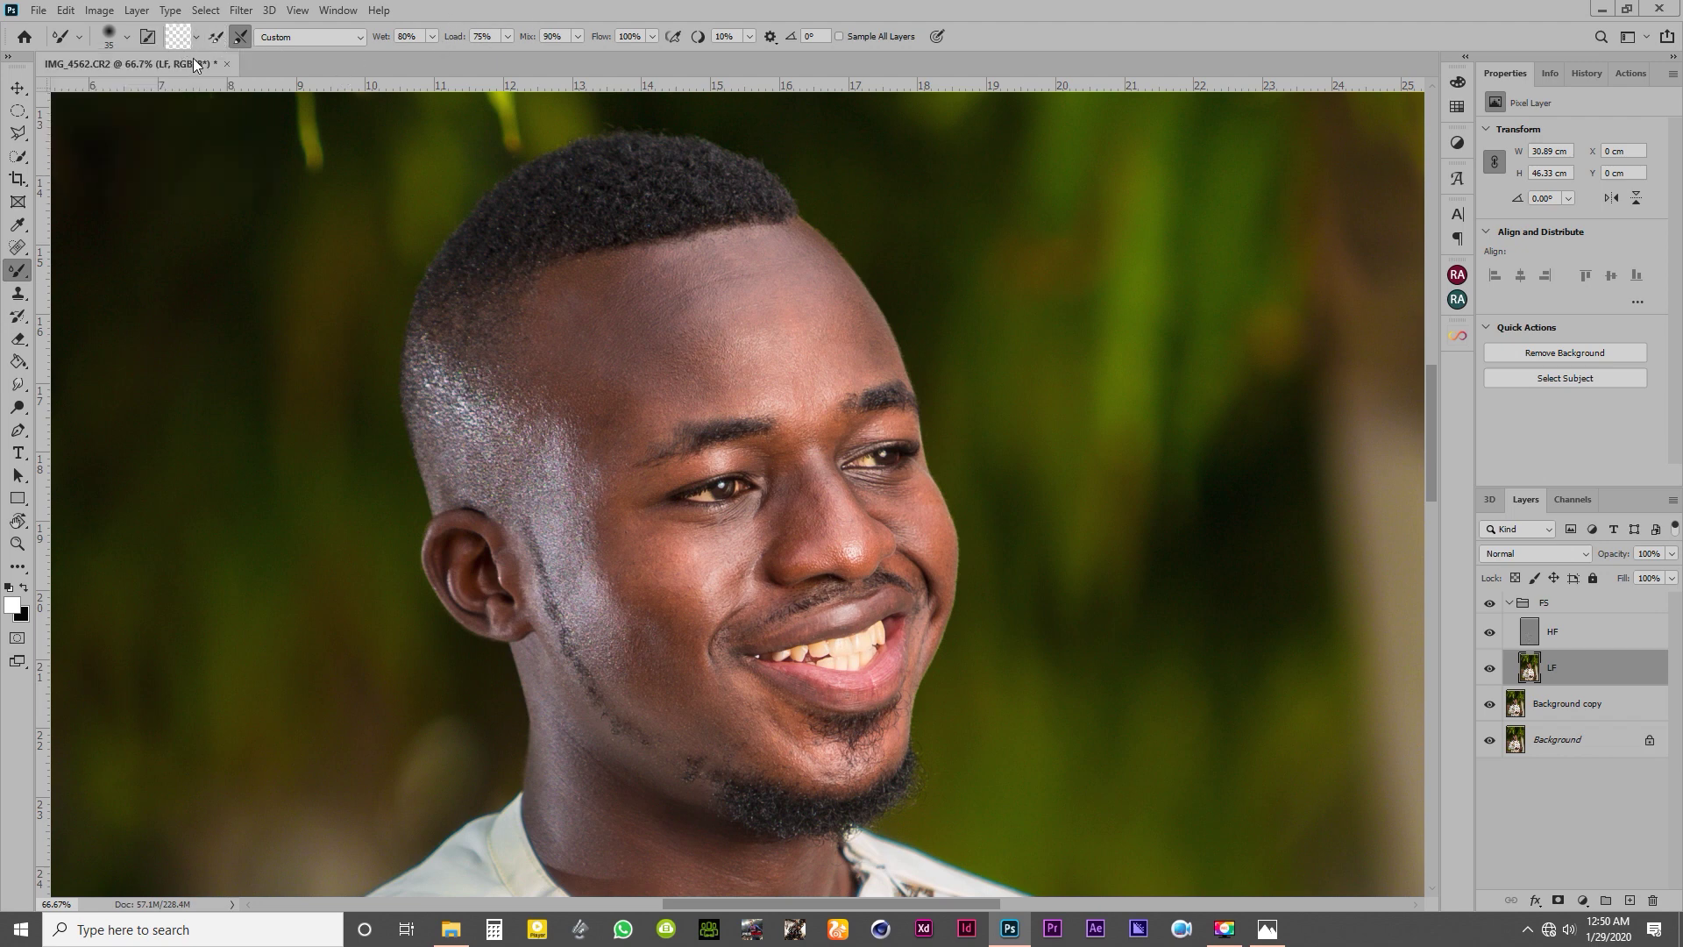
pyautogui.click(411, 37)
pyautogui.write('2')
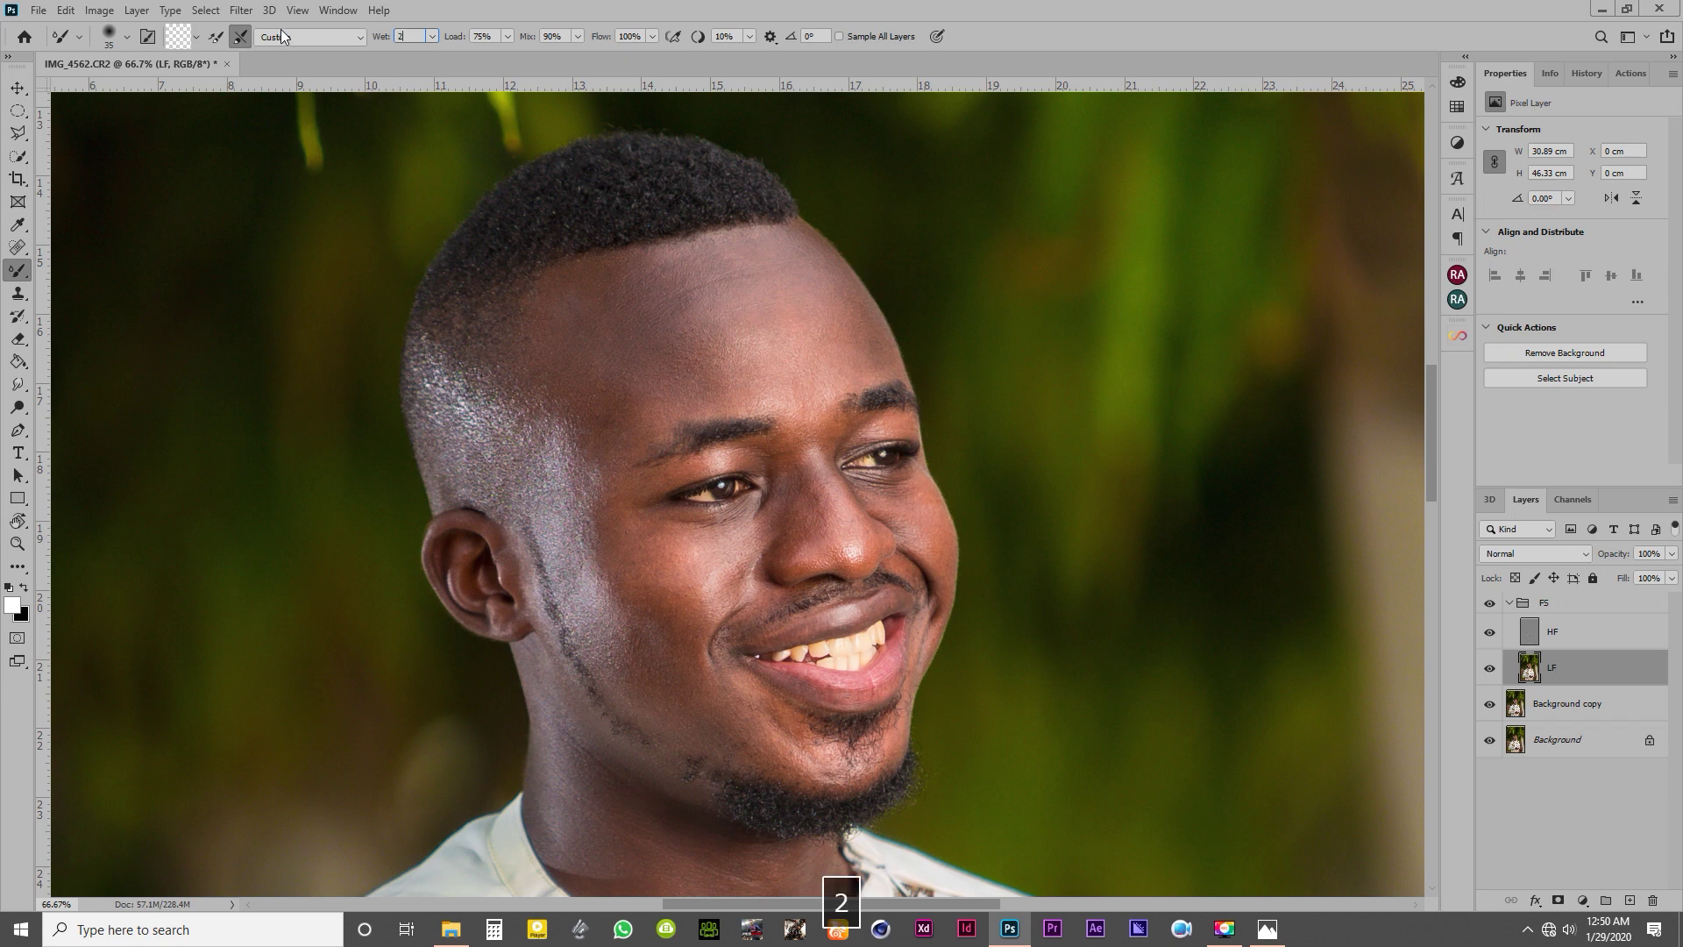
pyautogui.press('Return')
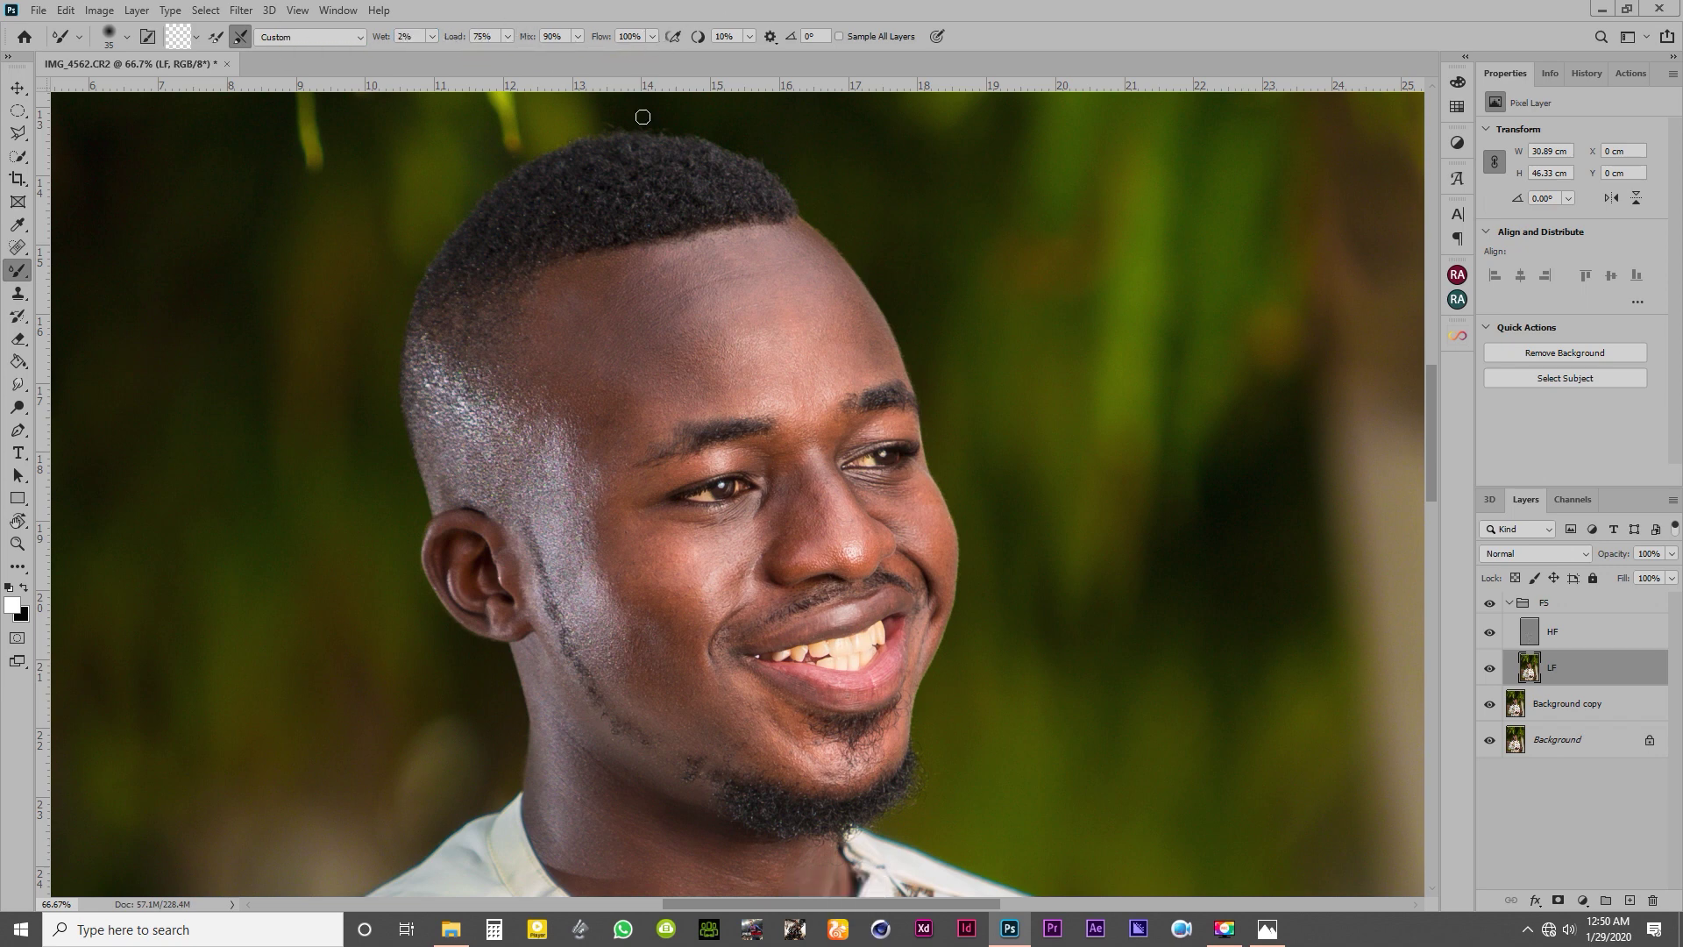
# Try smoothing the forehead on the LF layer with a 150 px soft brush, and undo the stroke.
pyautogui.rightClick(727, 373)
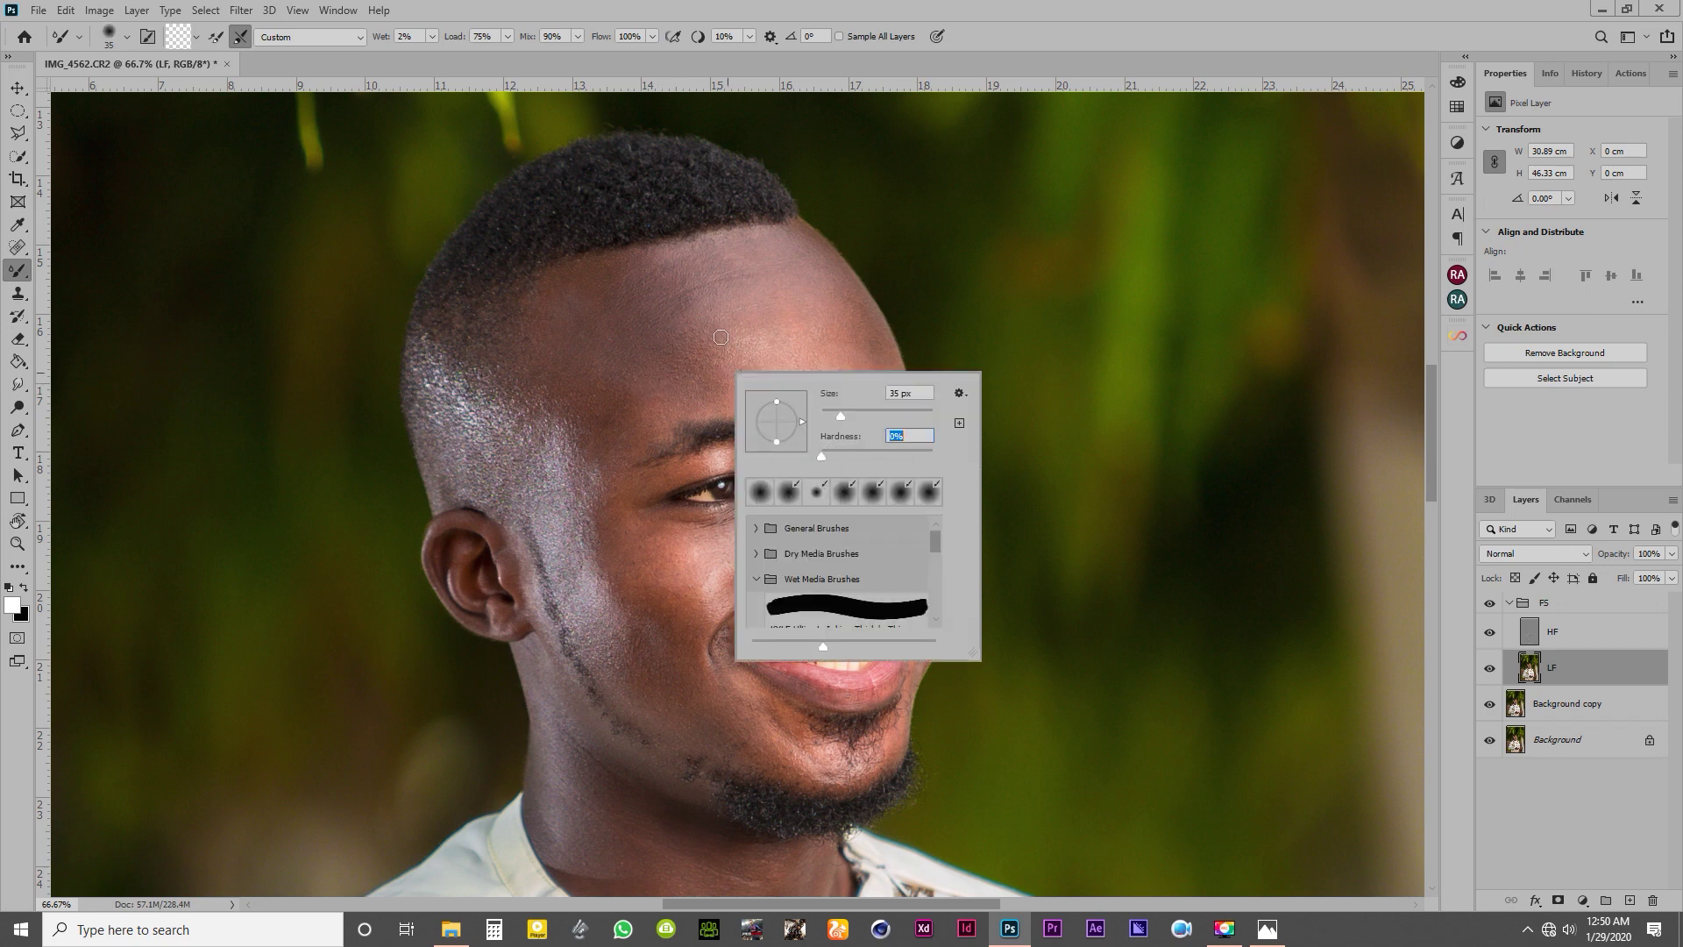
pyautogui.click(1612, 679)
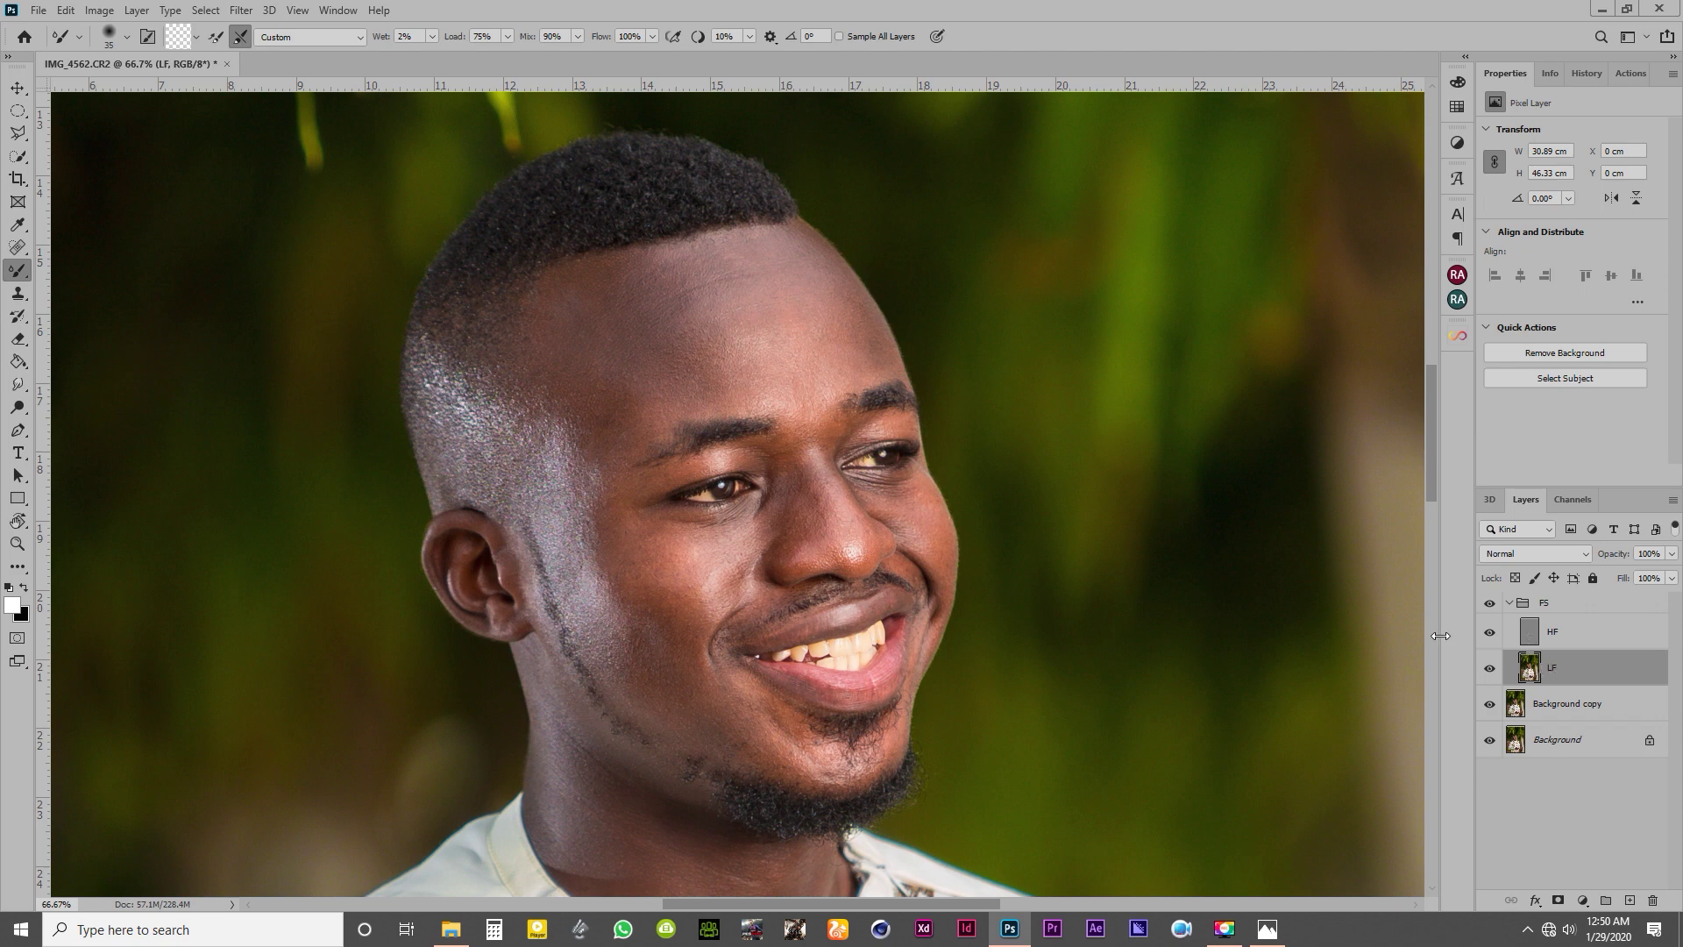
pyautogui.press(']')
pyautogui.press(']')
pyautogui.press(']')
pyautogui.press(']')
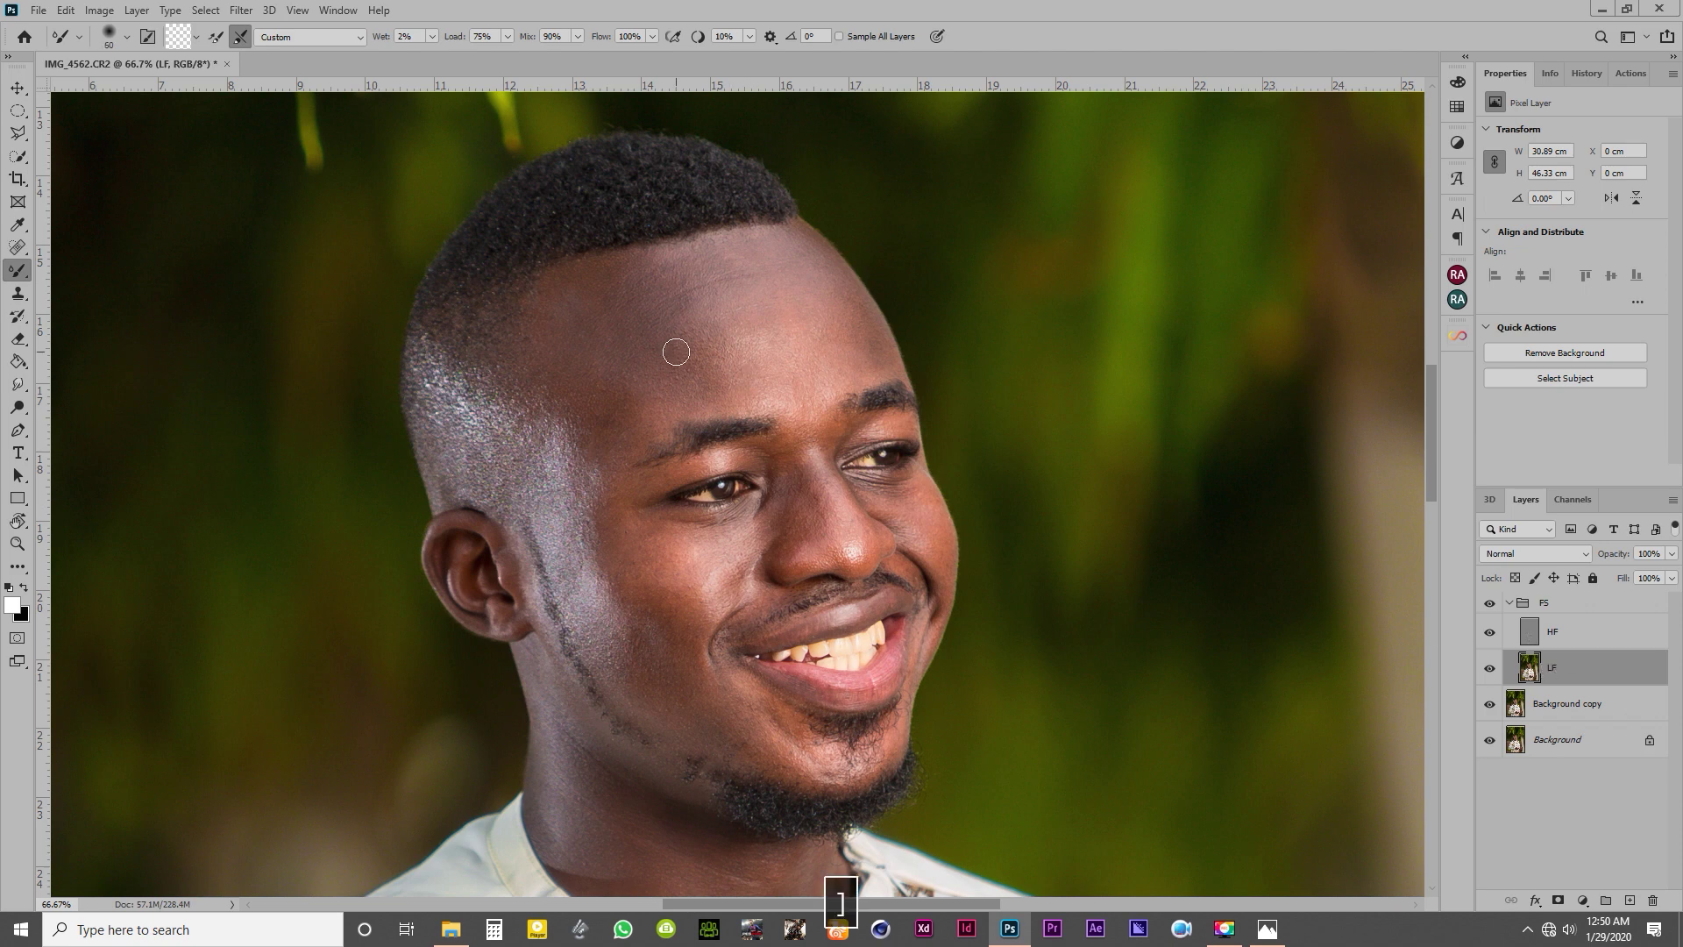
pyautogui.press(']')
pyautogui.press(']')
pyautogui.press(']')
pyautogui.press(']')
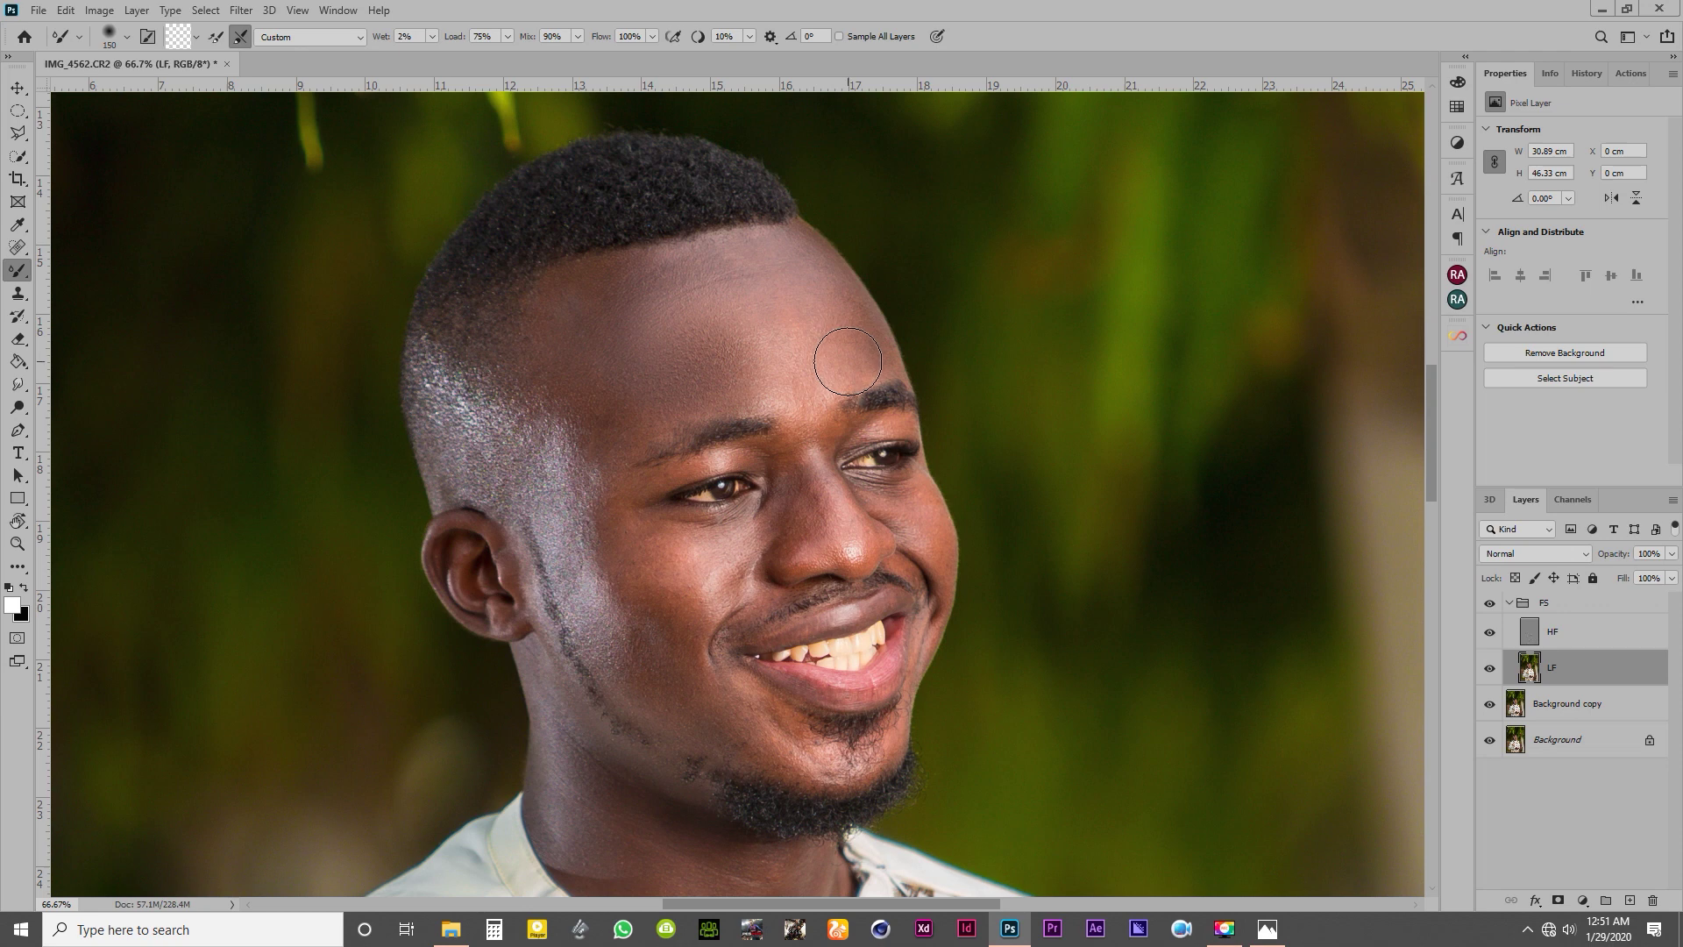
pyautogui.hotkey('ctrl', 'z')
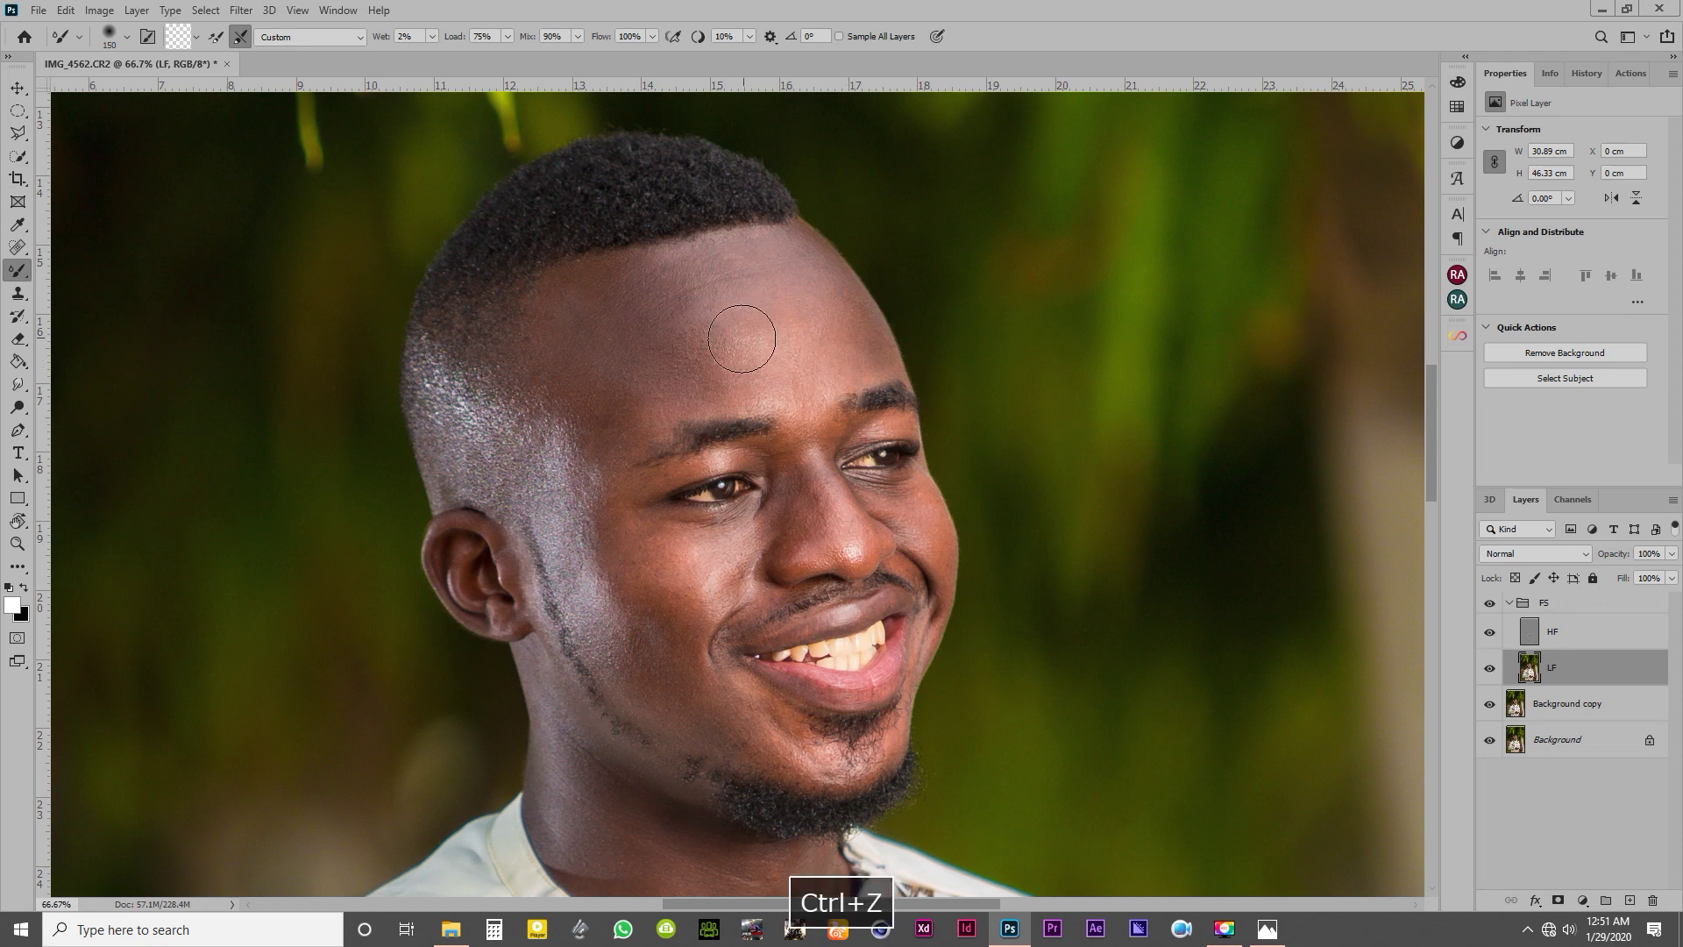
# Reduce the brush to 100 px and smooth the skin tones on the forehead and temple.
pyautogui.press('[')
pyautogui.press('[')
pyautogui.press('[')
pyautogui.press(']')
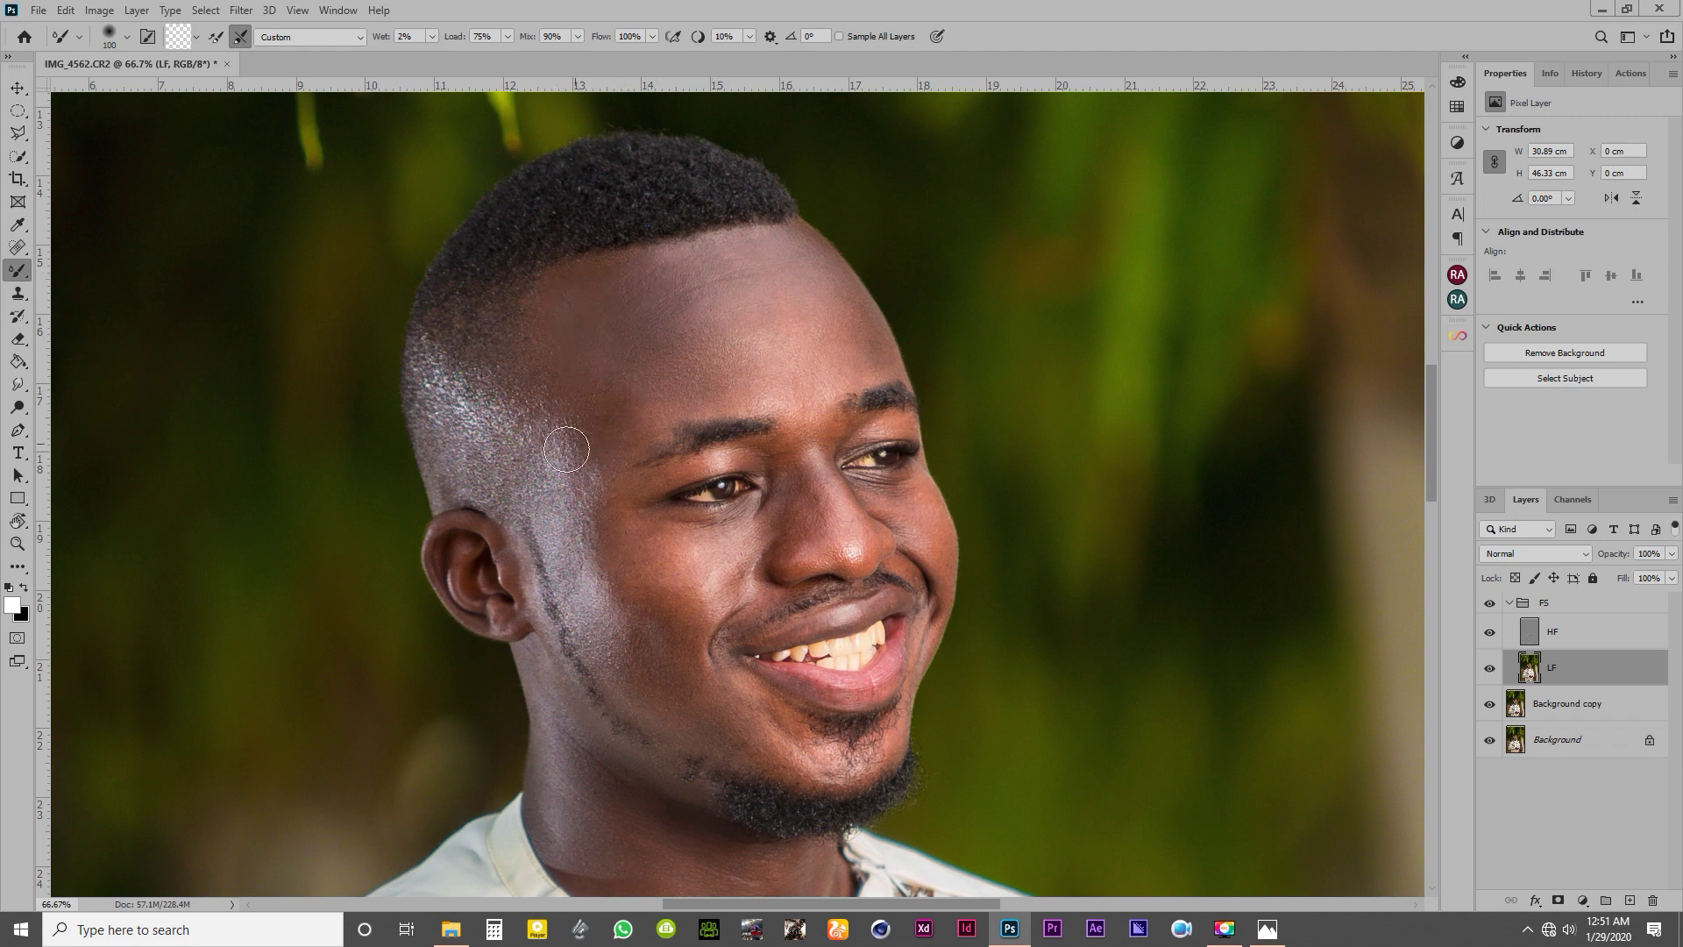
# Reduce the brush to 50 px and blend the skin around the nose bridge and upper eyelid.
pyautogui.press('[')
pyautogui.press('[')
pyautogui.press('[')
pyautogui.press('[')
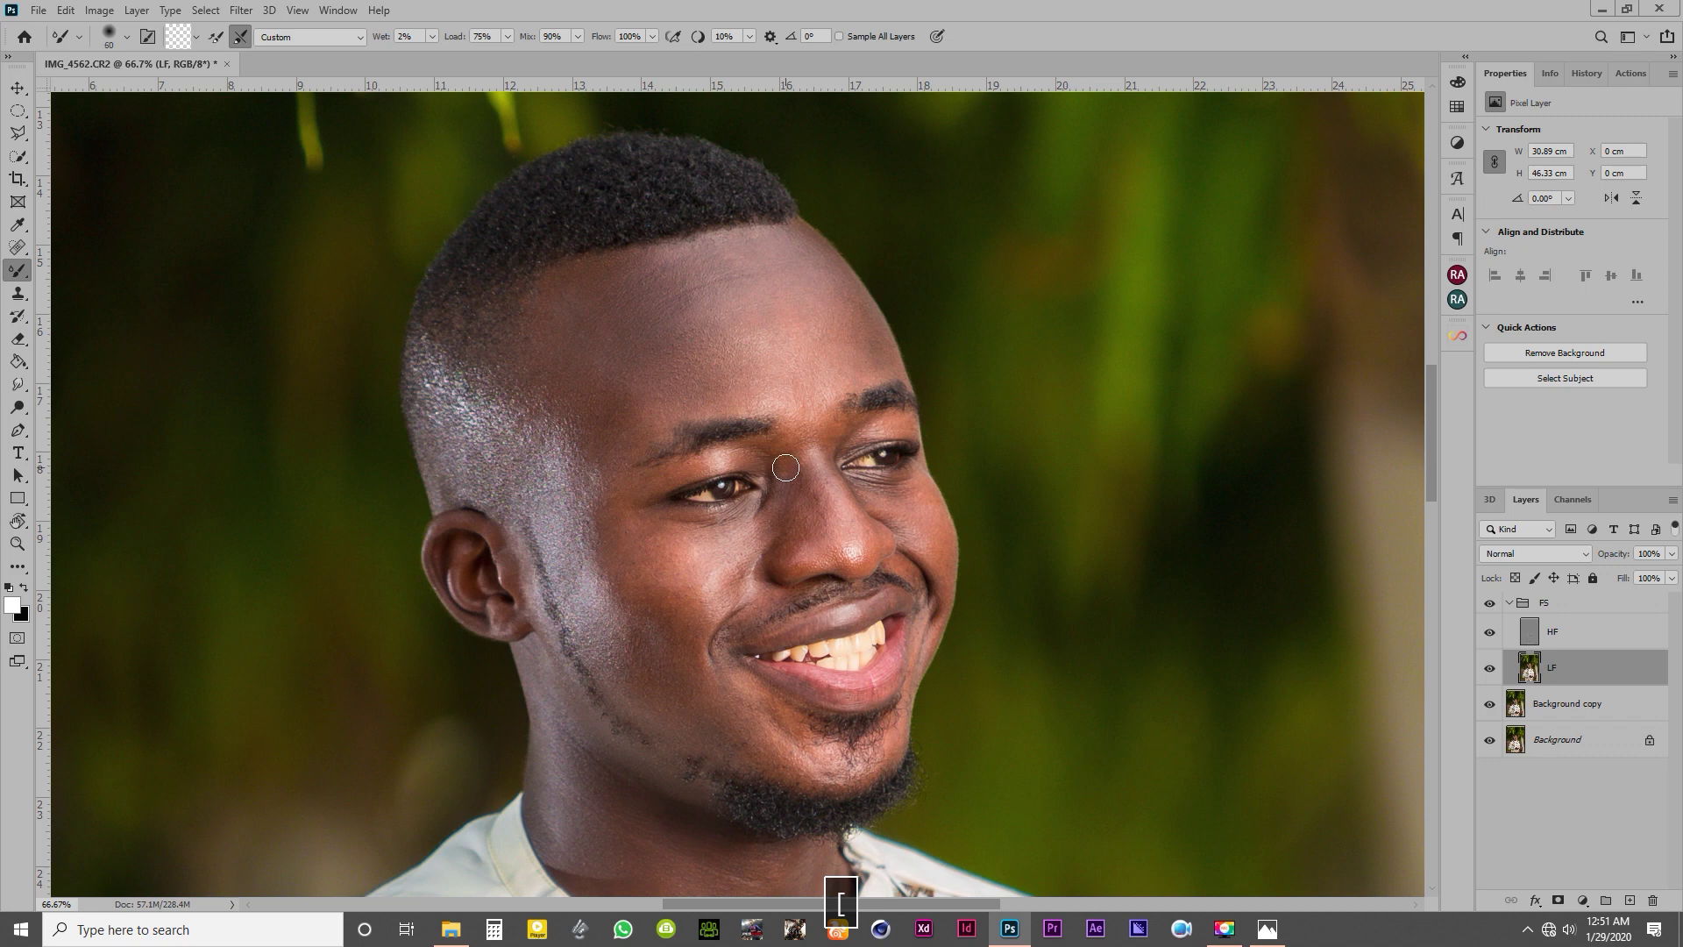
pyautogui.press('[')
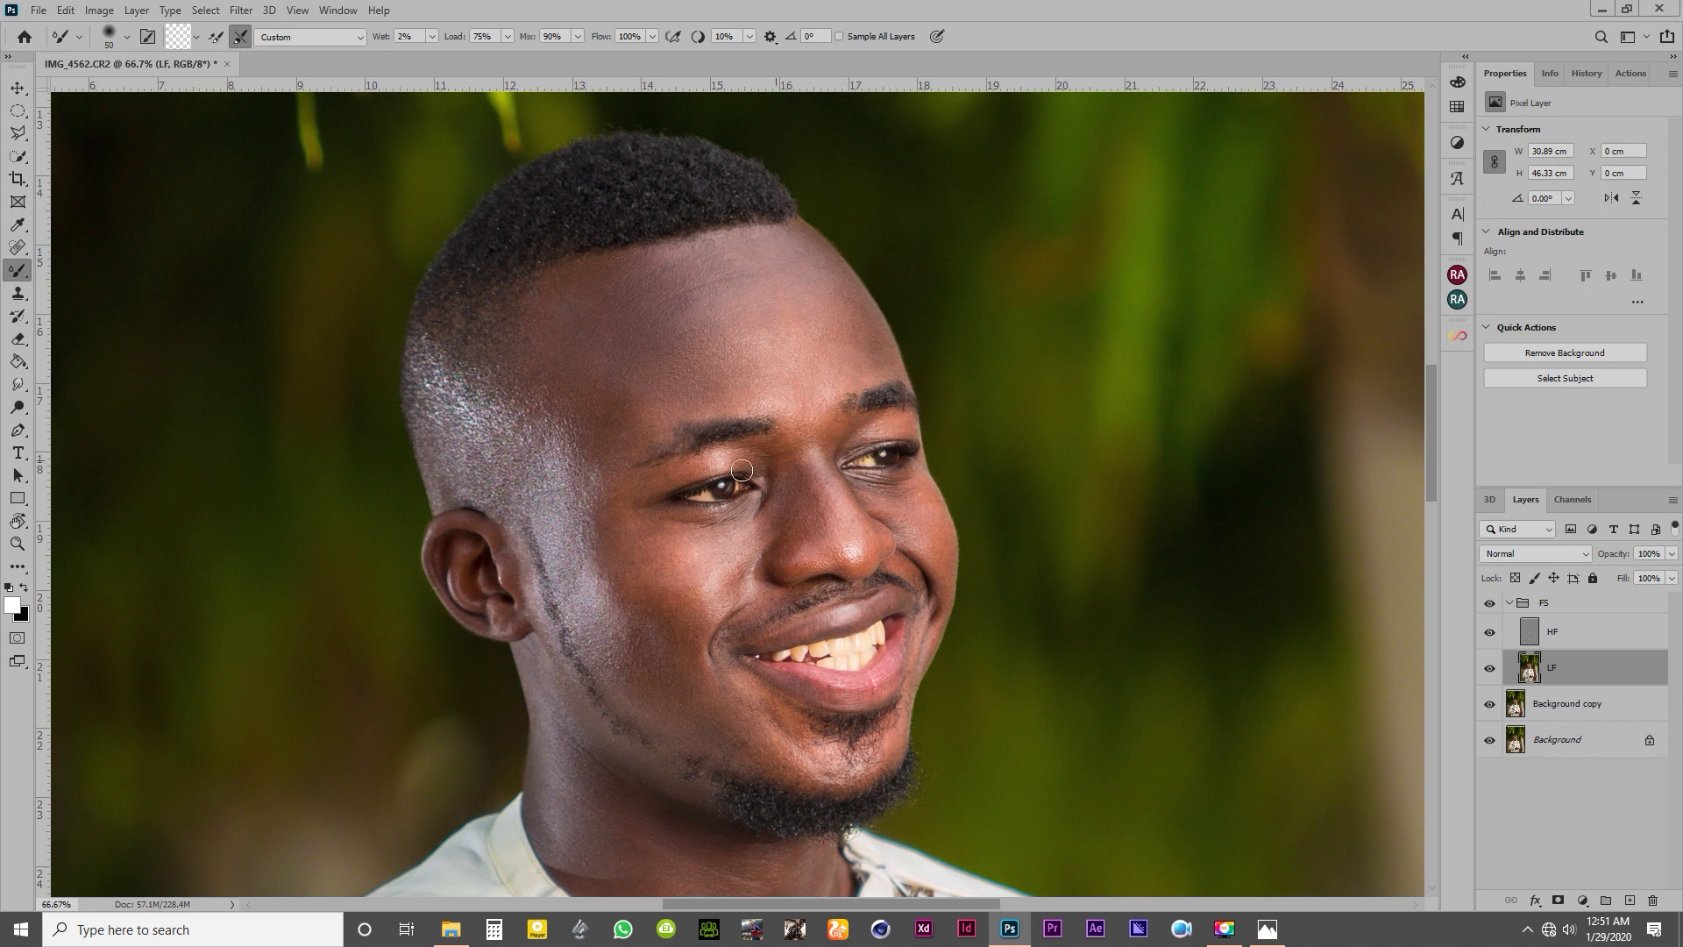
pyautogui.moveTo(742, 470)
pyautogui.mouseDown()
pyautogui.moveTo(758, 456)
pyautogui.moveTo(729, 458)
pyautogui.moveTo(755, 450)
pyautogui.mouseUp()
# Enlarge the brush to about 100 px and smooth the cheek and jaw skin.
pyautogui.press(']')
pyautogui.press(']')
pyautogui.press(']')
pyautogui.press(']')
pyautogui.press(']')
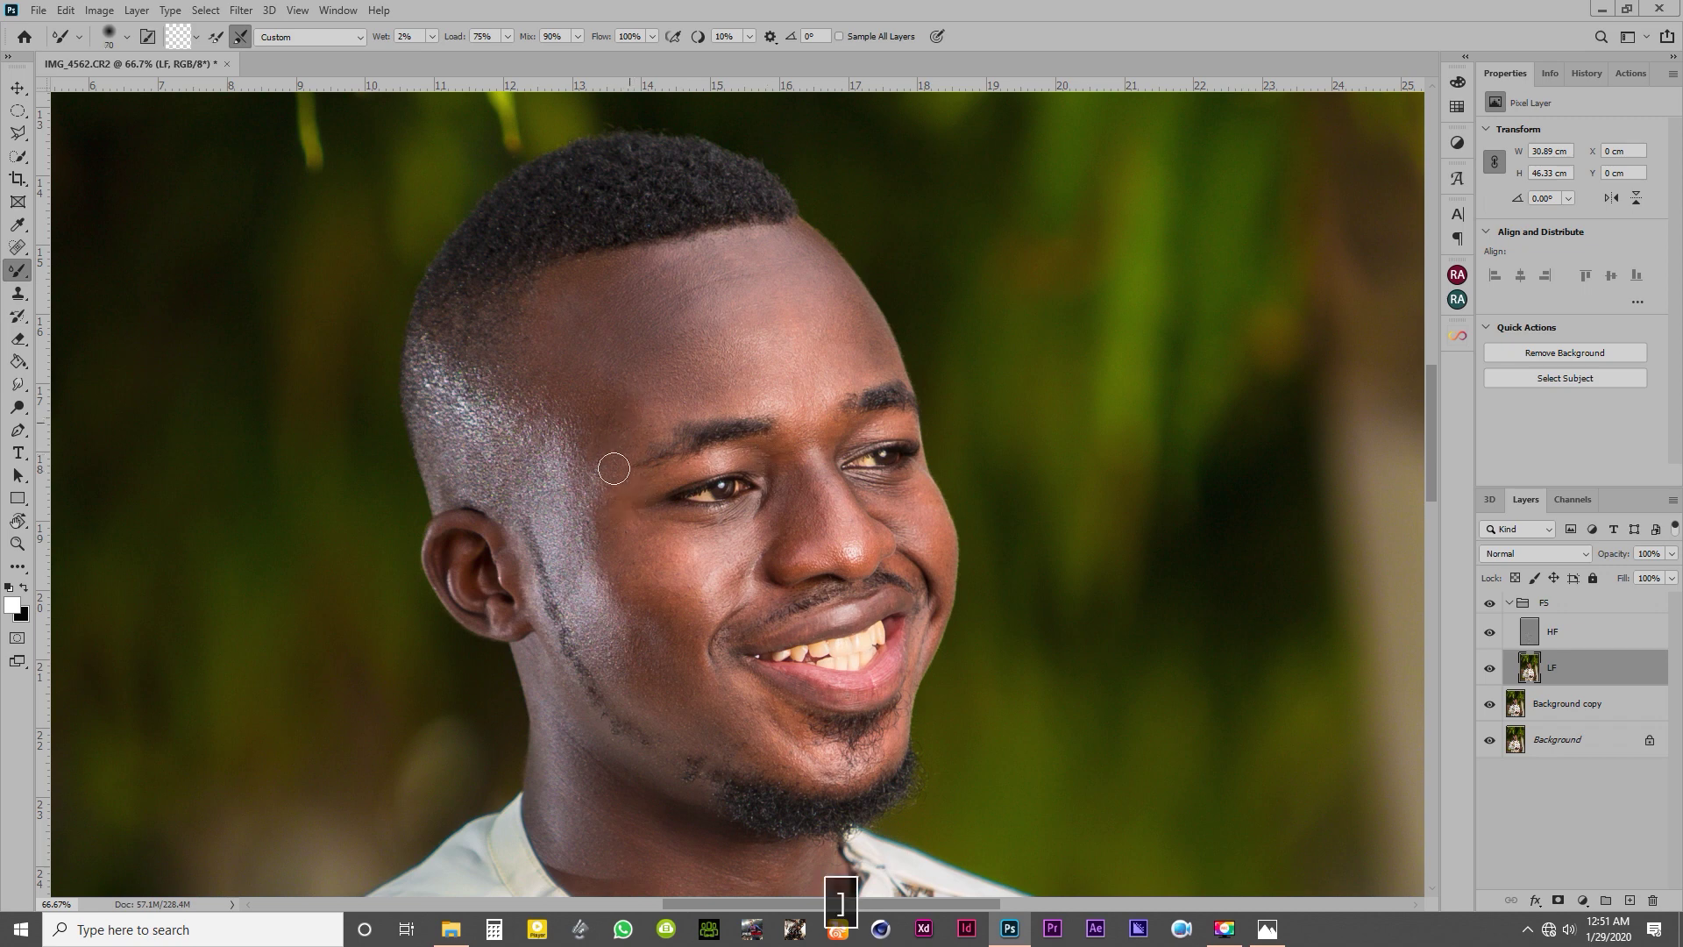
pyautogui.press(']')
pyautogui.press(']')
pyautogui.press('[')
pyautogui.press('[')
pyautogui.press('[')
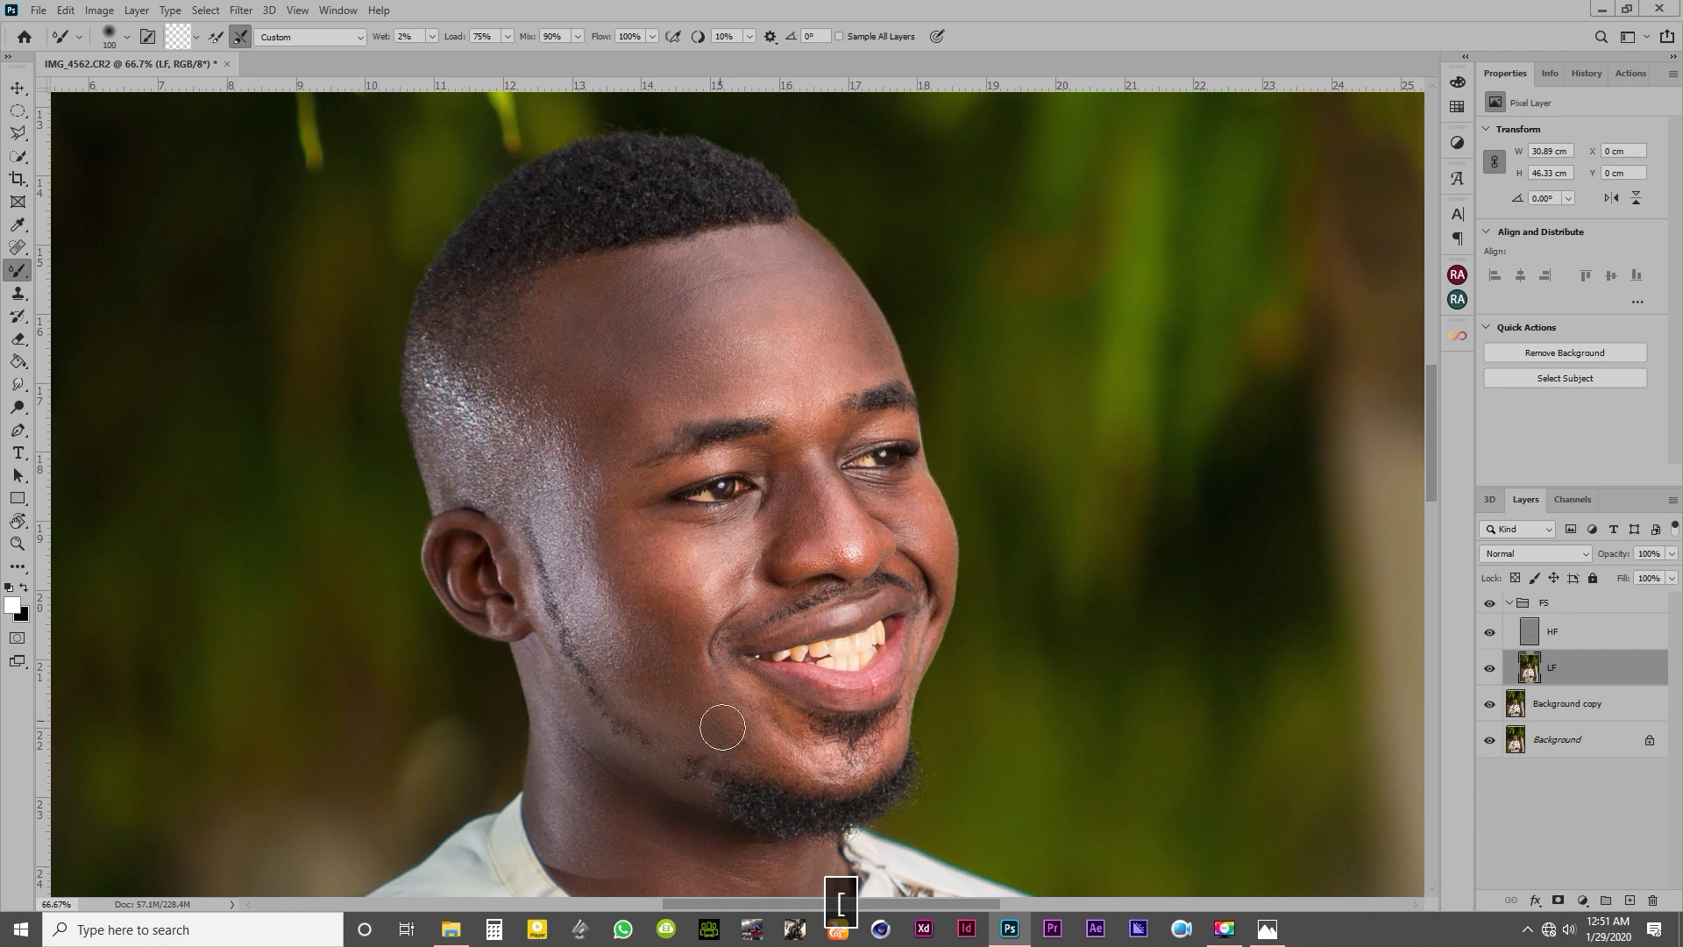
# Reduce the brush to about 70 px and blend the skin around the nose bridge between the eyes.
pyautogui.press('[')
pyautogui.press('[')
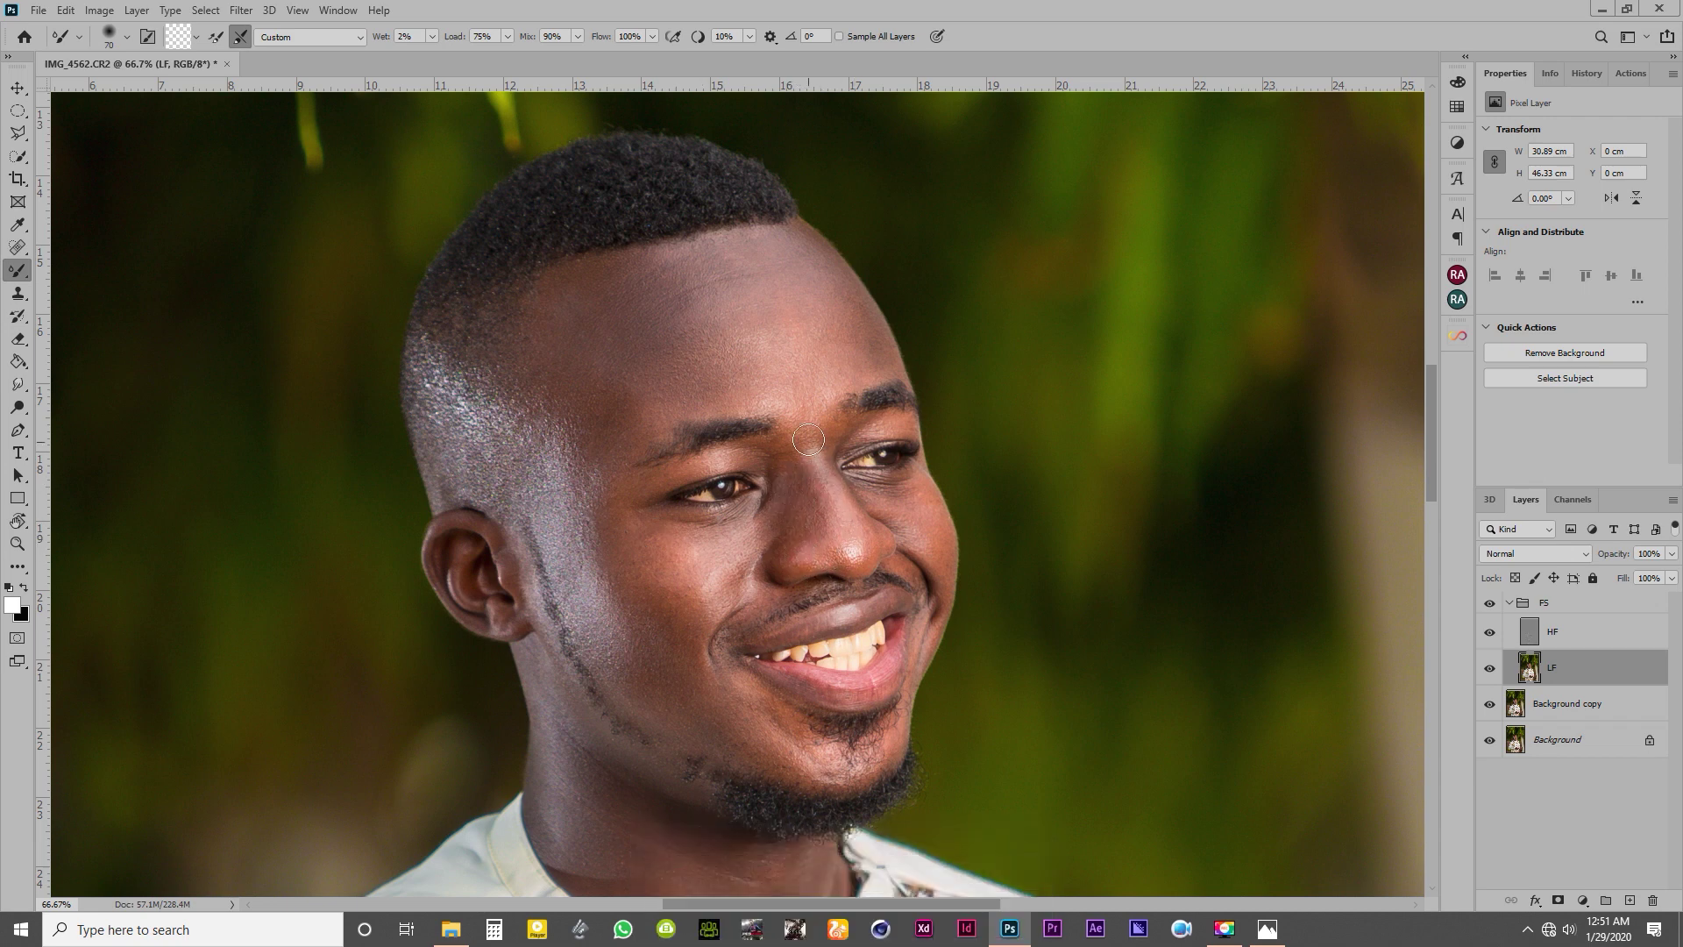
pyautogui.press('[')
pyautogui.press('[')
# Enlarge the brush to 150 px and smooth the lower cheek and neck.
pyautogui.press(']')
pyautogui.press(']')
pyautogui.press(']')
pyautogui.press(']')
pyautogui.press(']')
pyautogui.press(']')
pyautogui.press(']')
pyautogui.scroll(-2, 679, 603)
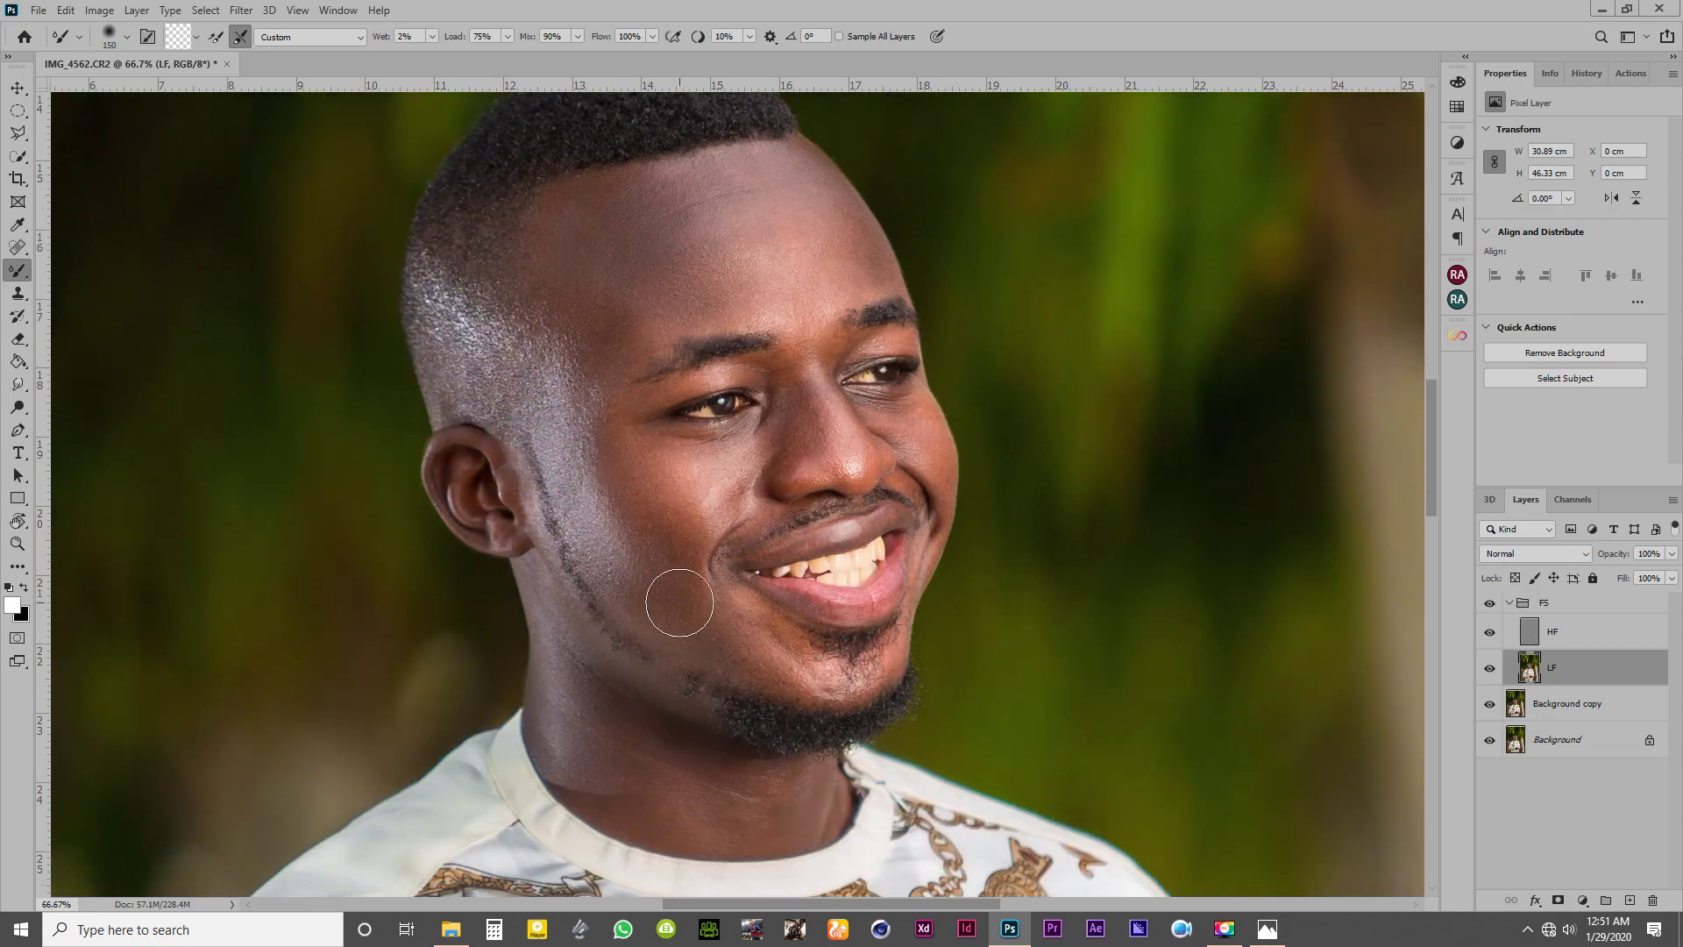
pyautogui.scroll(-2, 680, 603)
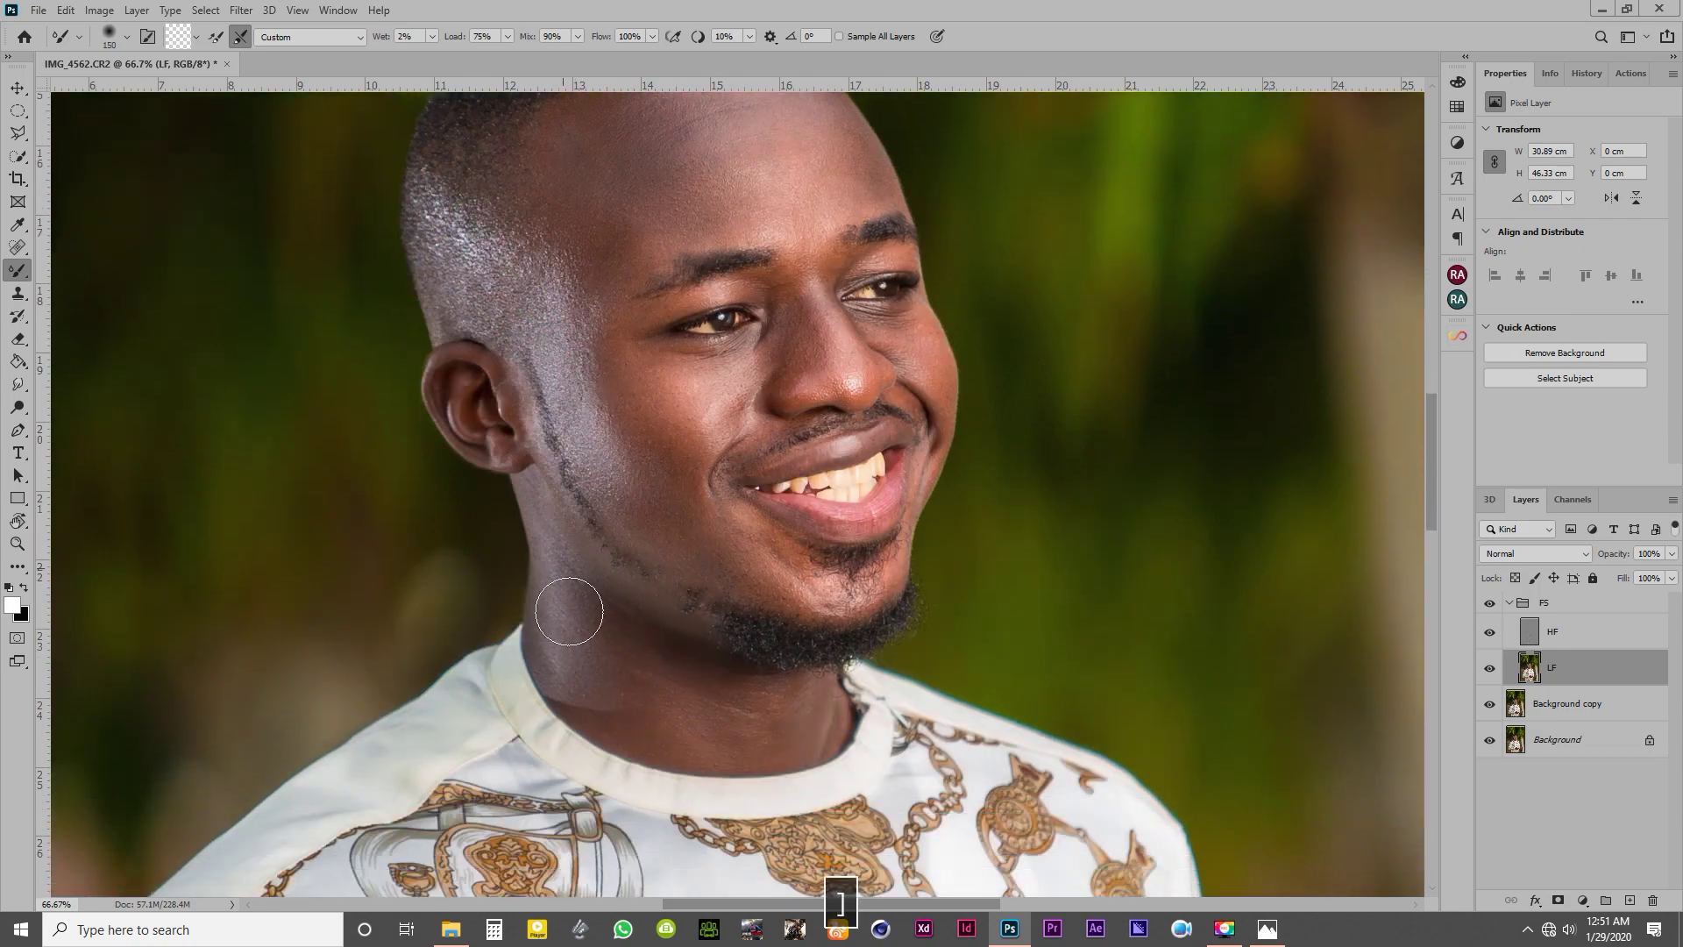
# Reduce the brush to 45 px and blend the finer areas of the face.
pyautogui.press('[')
pyautogui.press('[')
pyautogui.press('[')
pyautogui.press('[')
pyautogui.press('[')
pyautogui.scroll(2, 825, 482)
pyautogui.press('[')
pyautogui.press('[')
pyautogui.press('[')
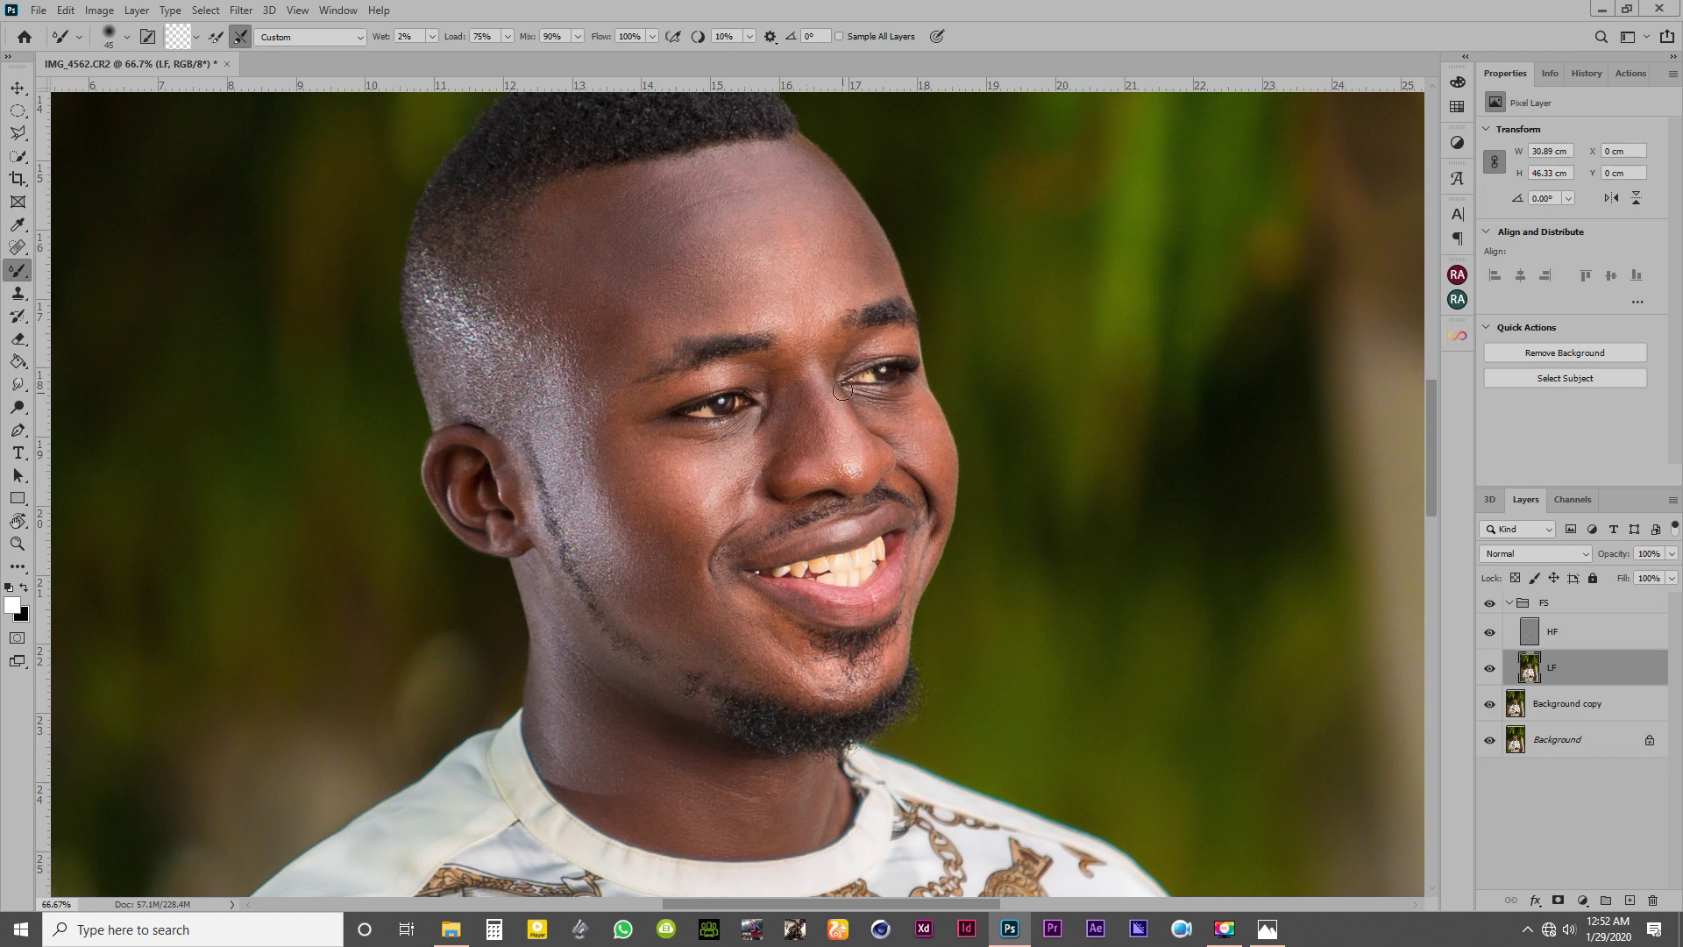
# Enlarge the brush to about 60 px and continue smoothing the facial skin.
pyautogui.press(']')
pyautogui.press(']')
pyautogui.press(']')
pyautogui.press(']')
pyautogui.press(']')
# Collapse the FS group and toggle its visibility to compare the face before and after smoothing.
pyautogui.click(1509, 603)
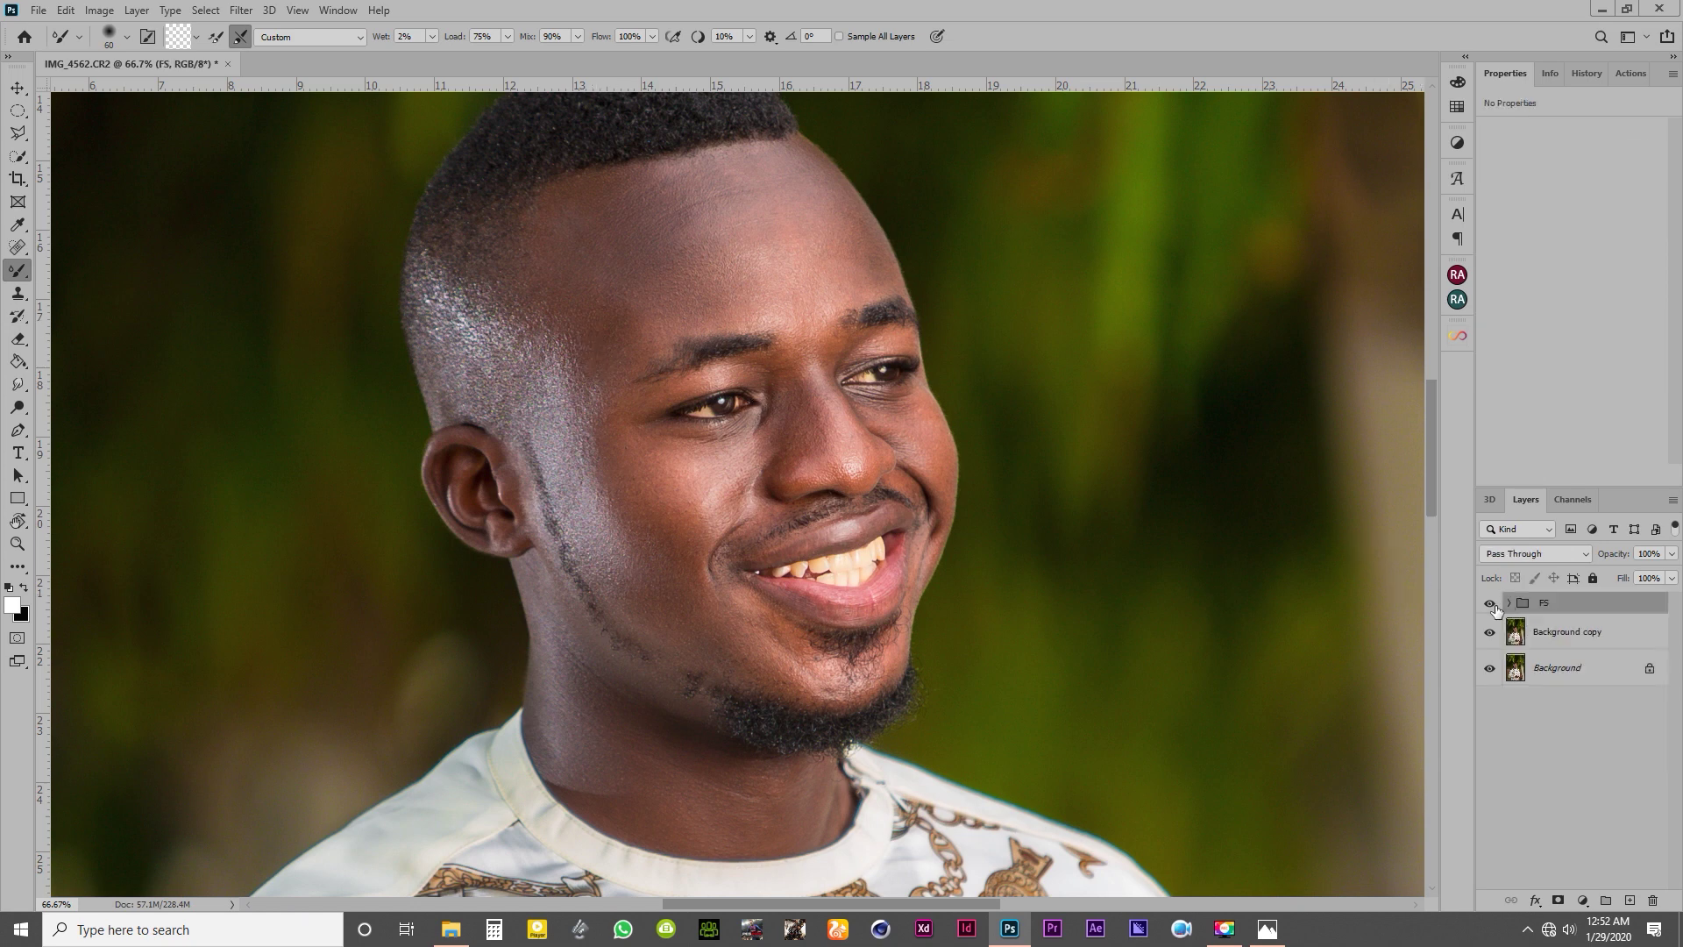
pyautogui.click(1489, 604)
pyautogui.click(1489, 603)
pyautogui.click(1490, 603)
pyautogui.click(1490, 603)
# Blend the under-eye skin on the LF layer with a brush of up to 70 px, and collapse the FS group.
pyautogui.click(1509, 603)
pyautogui.click(1576, 682)
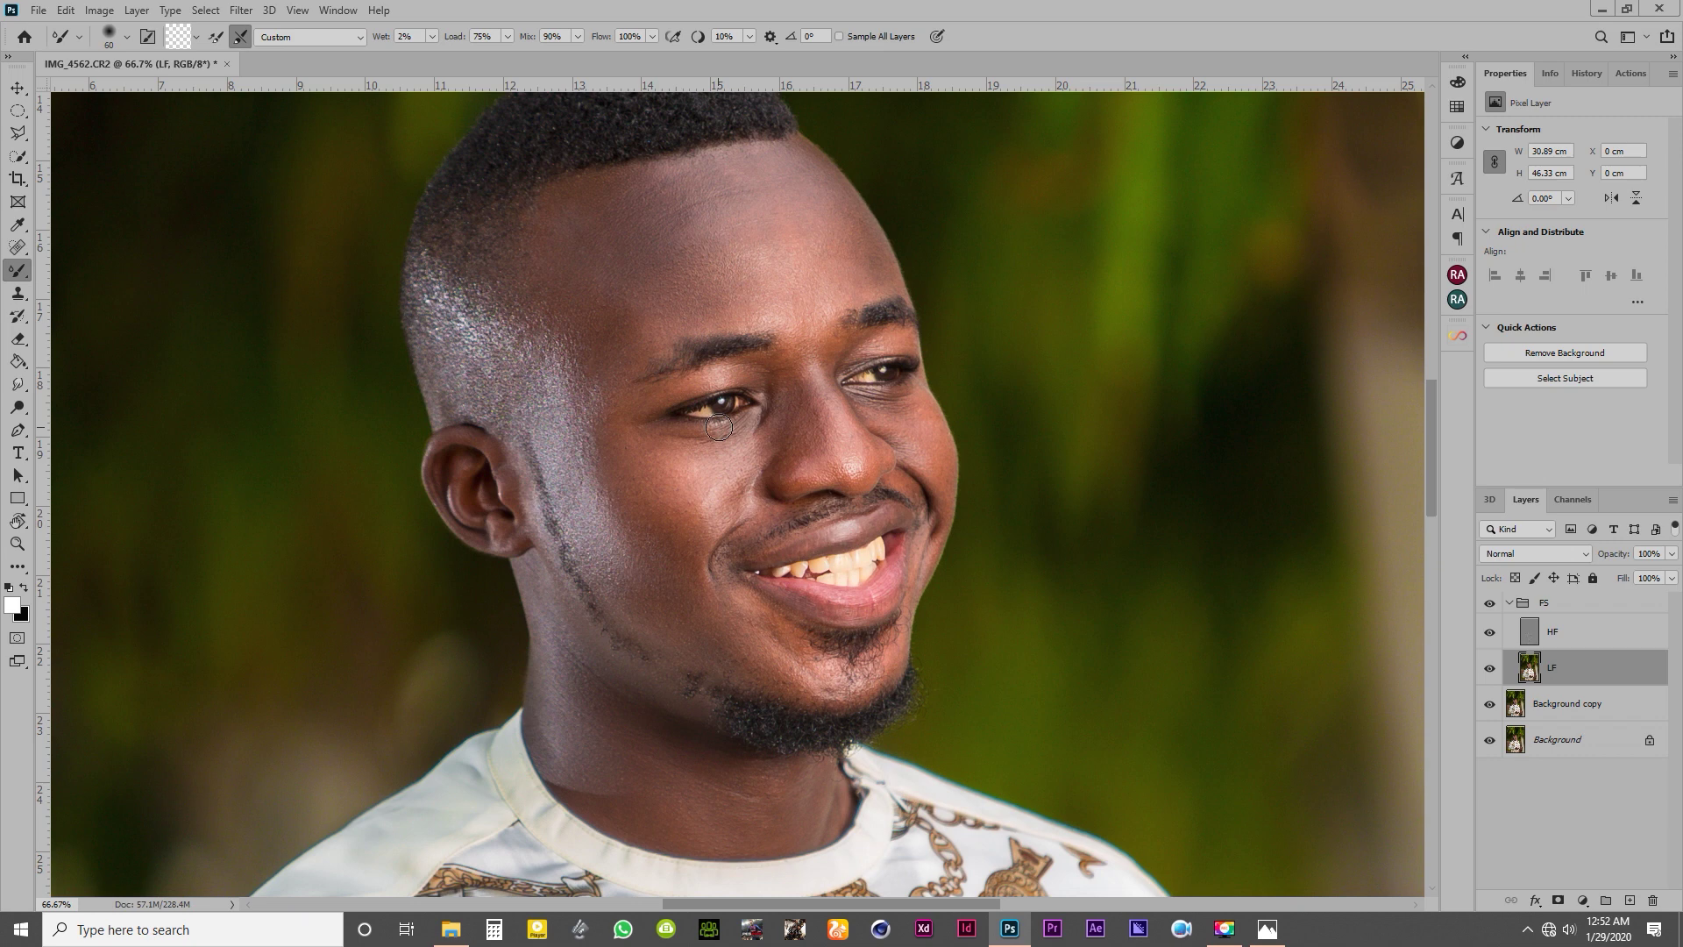
pyautogui.press(']')
pyautogui.click(1509, 603)
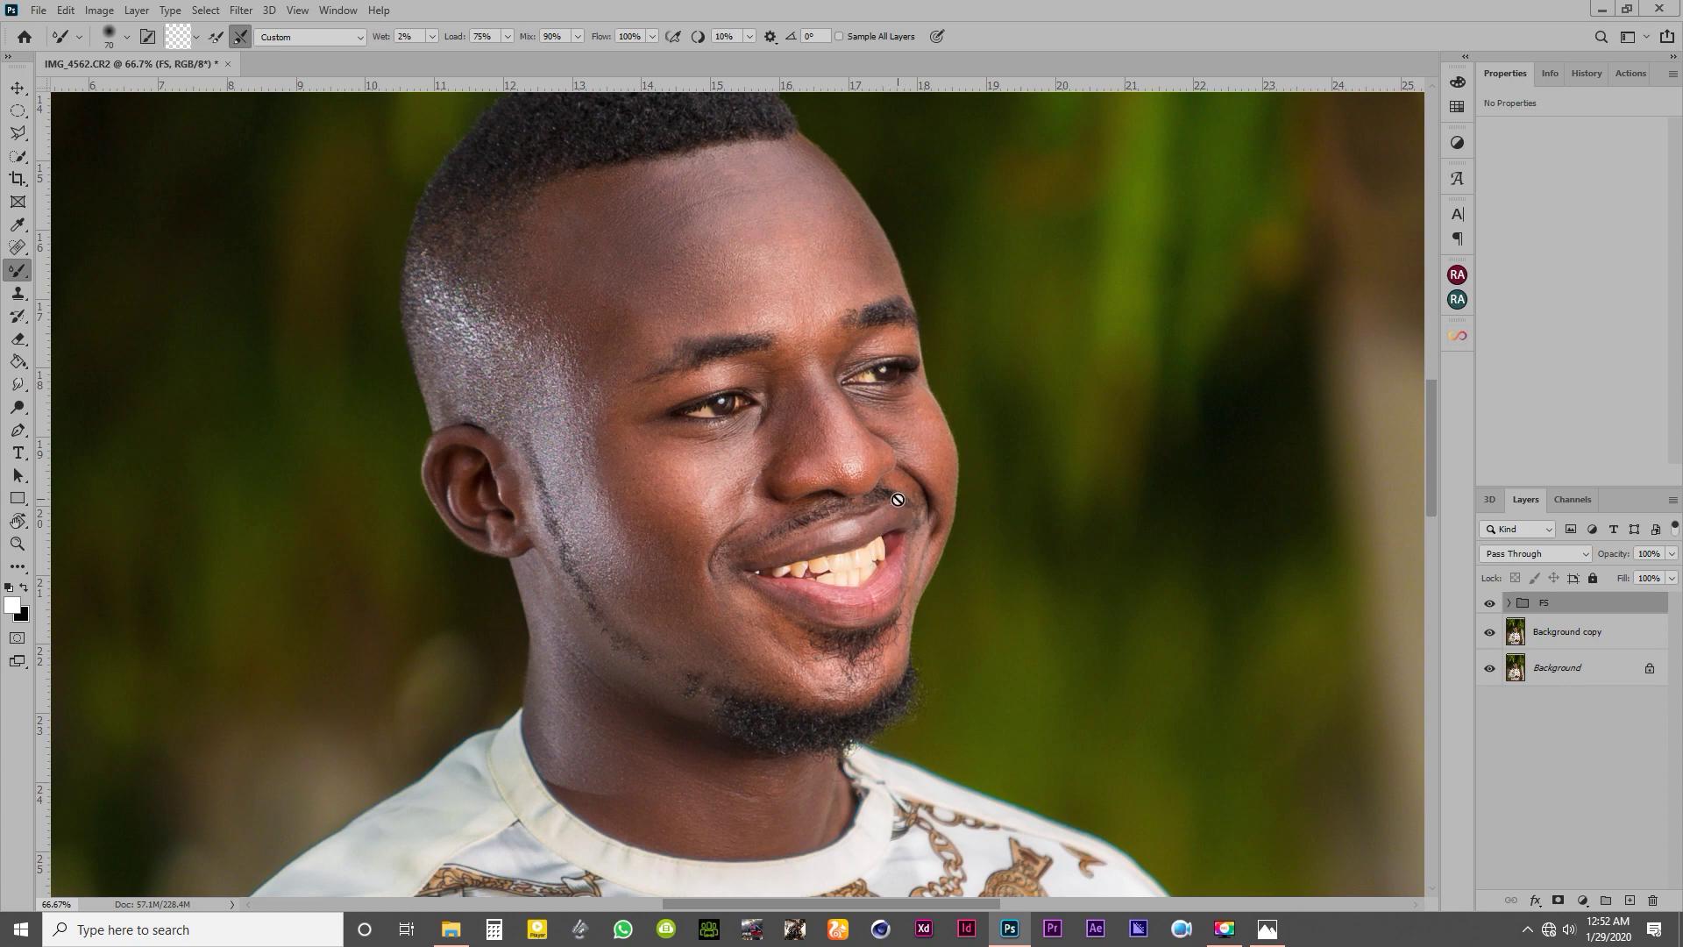
pyautogui.scroll(2, 847, 535)
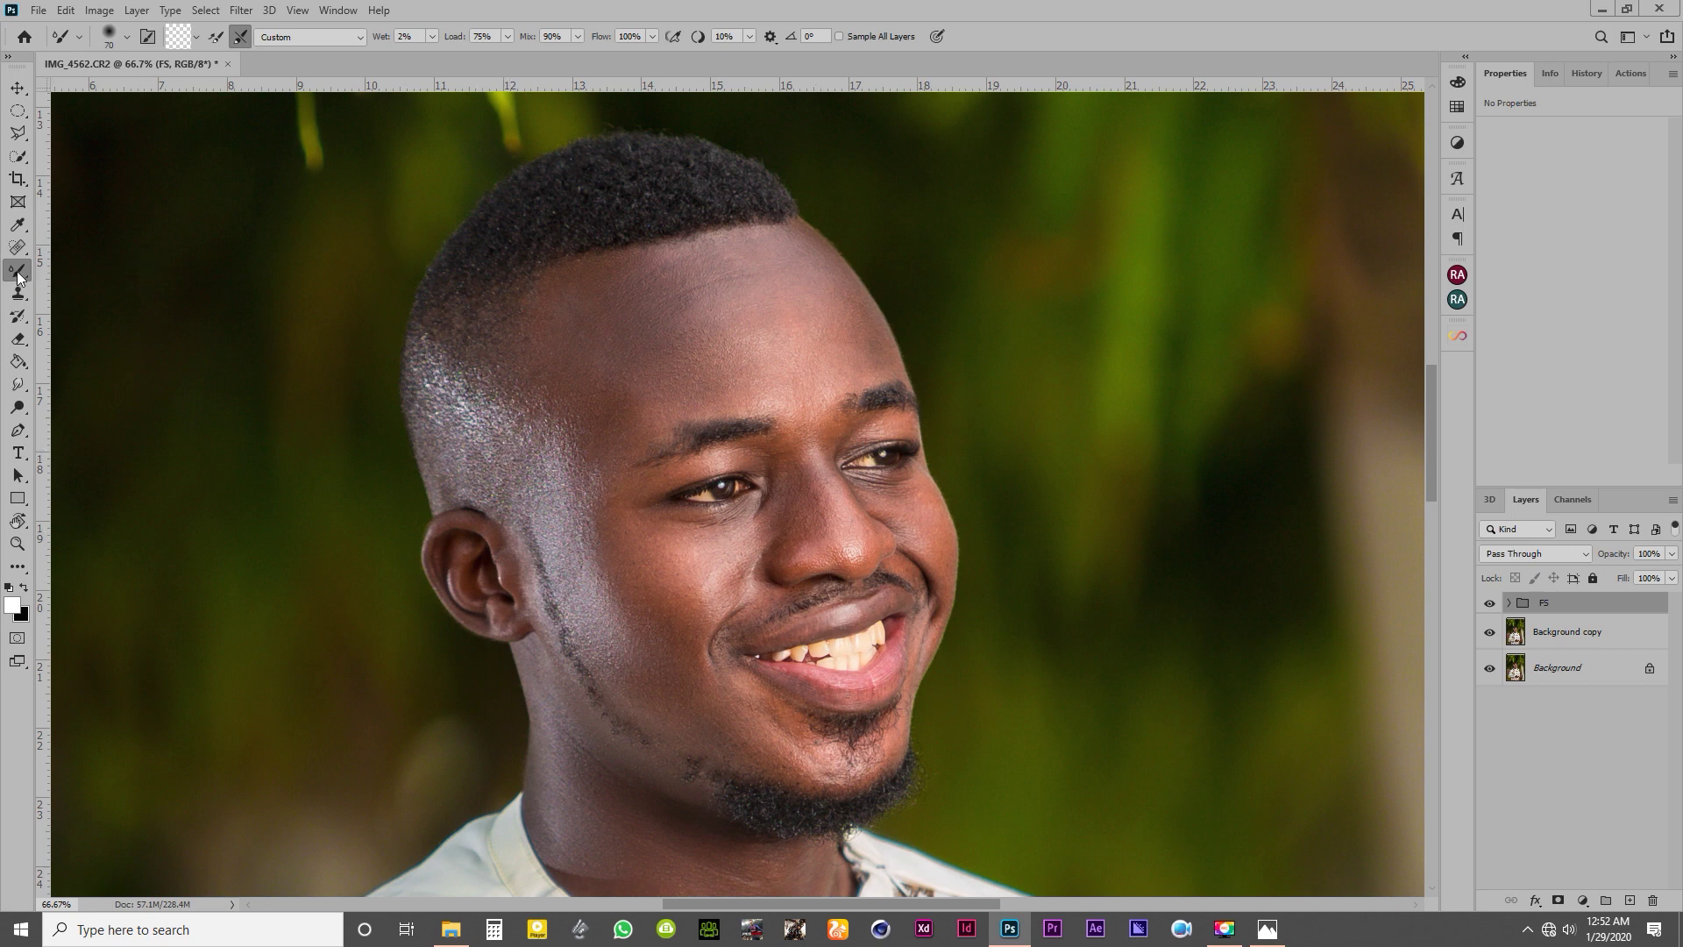
pyautogui.click(405, 36)
pyautogui.hotkey('ctrl', '-')
pyautogui.hotkey('ctrl', '=')
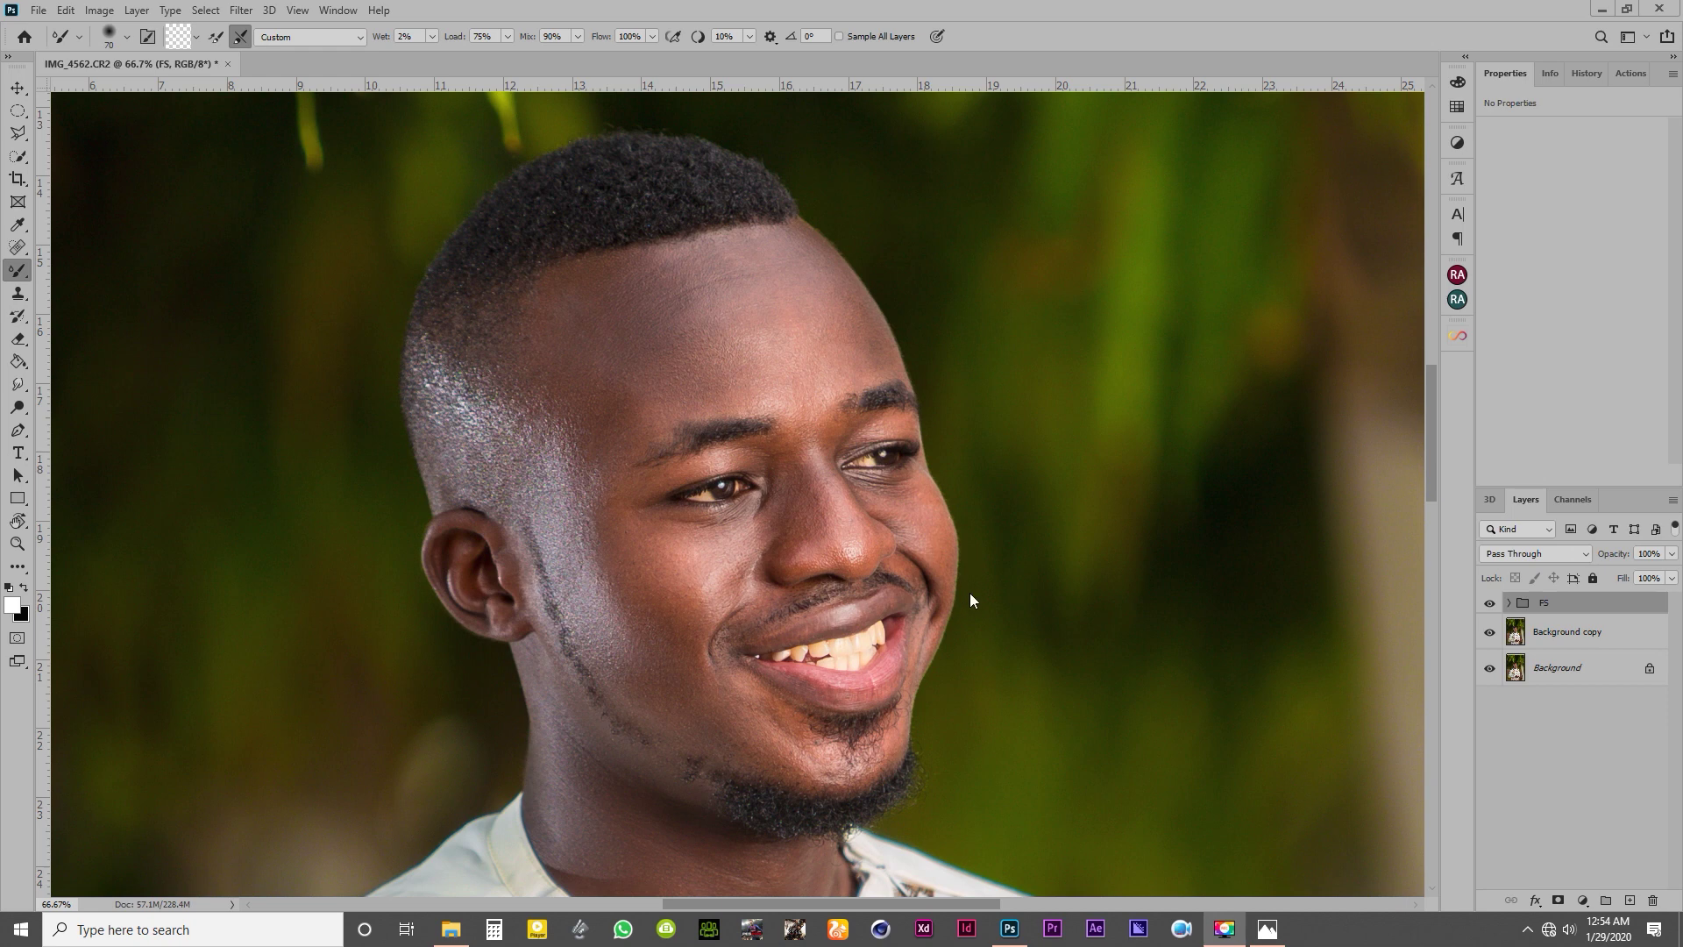
pyautogui.press('space')
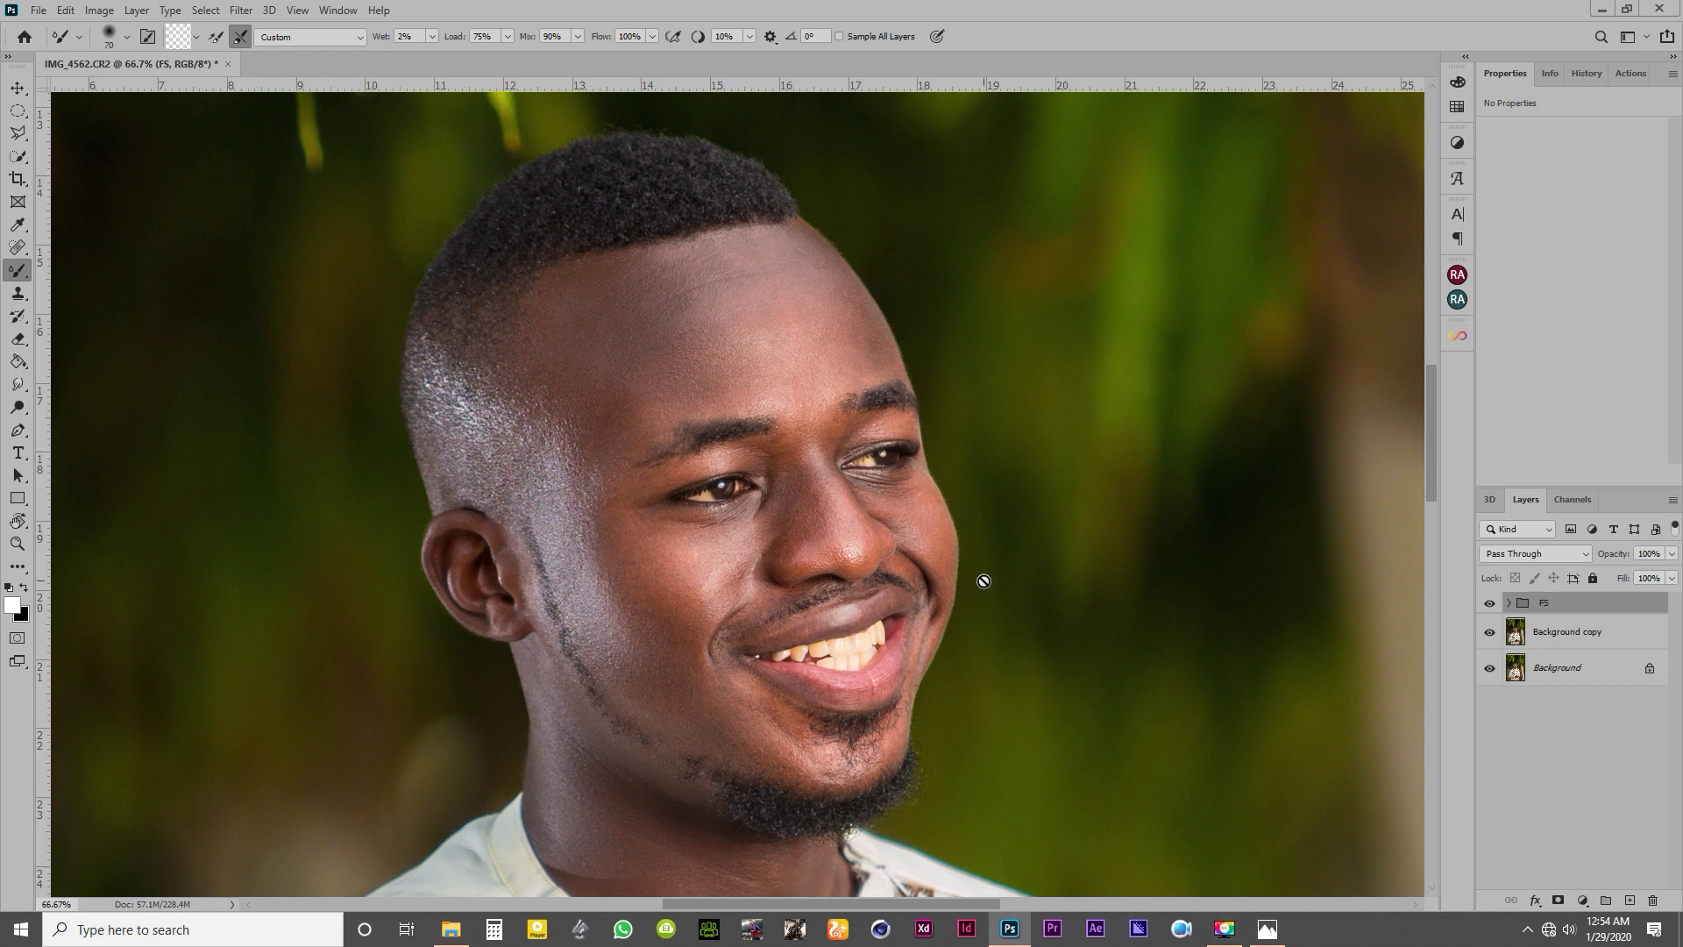